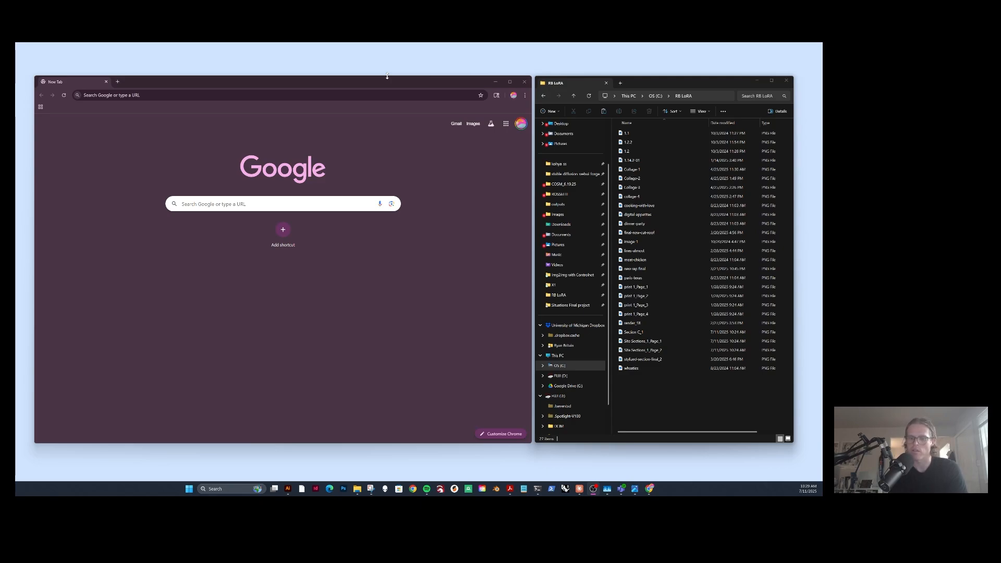
Go to civitai.com and start training a new LoRA.
{"action": "left_click", "coordinate": [194, 95]}
{"action": "type", "text": "civitai.com"}
{"action": "key", "text": "Return"}
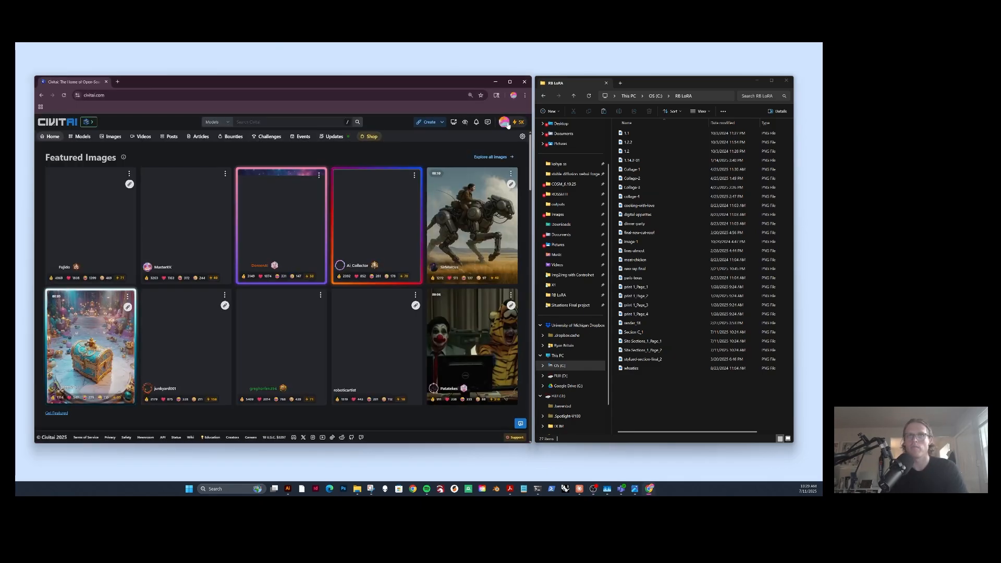
{"action": "left_click", "coordinate": [442, 123]}
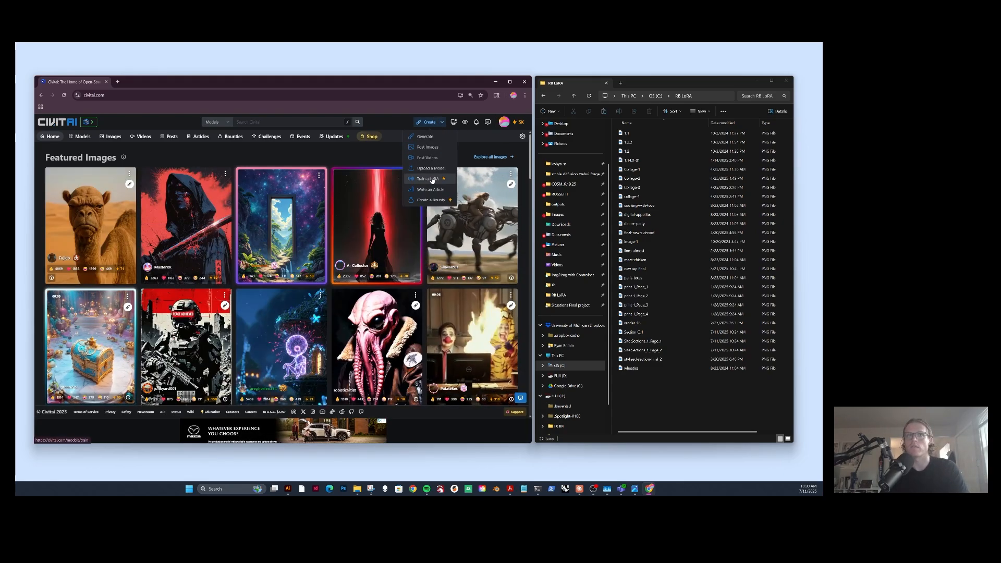
{"action": "left_click", "coordinate": [430, 179]}
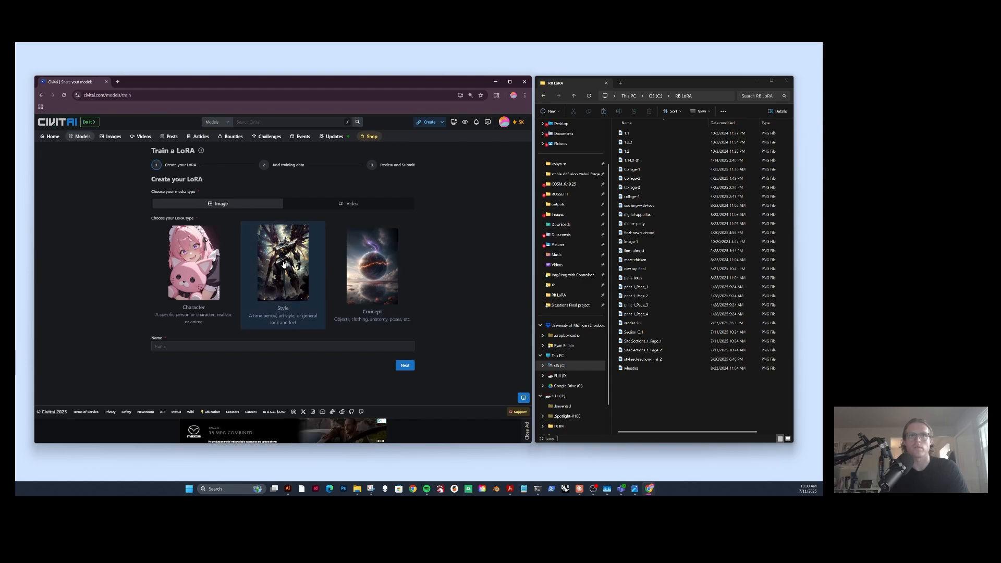
Name the style LoRA "RB LoRA", continue to the training data stage and agree to the acknowledgement.
{"action": "left_click", "coordinate": [188, 347]}
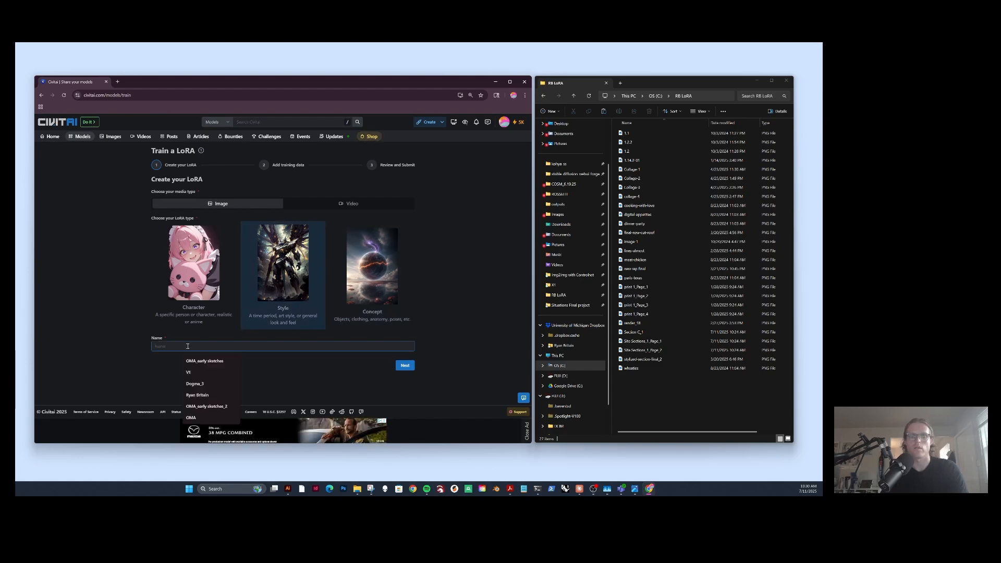
{"action": "type", "text": "RB L"}
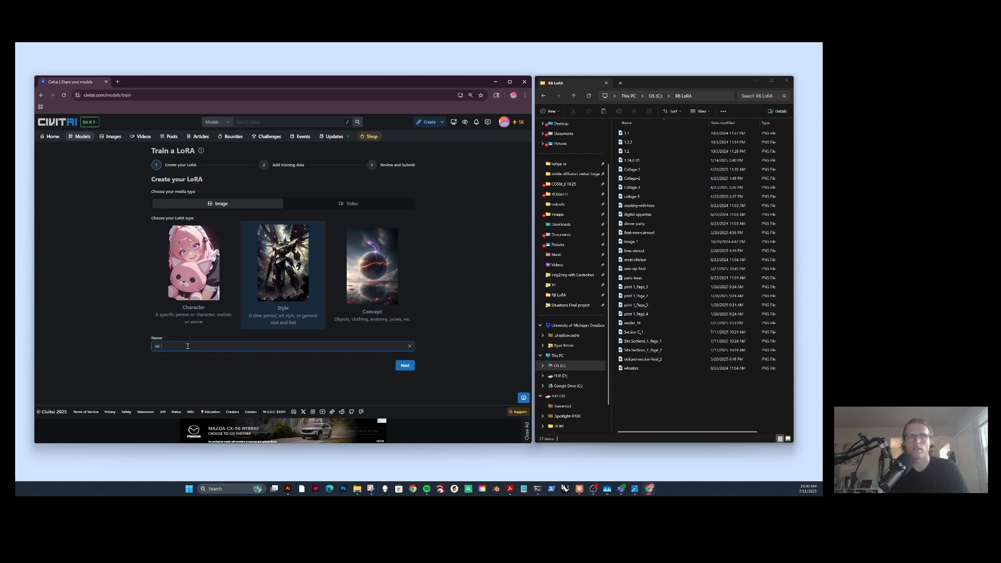
{"action": "type", "text": "oR"}
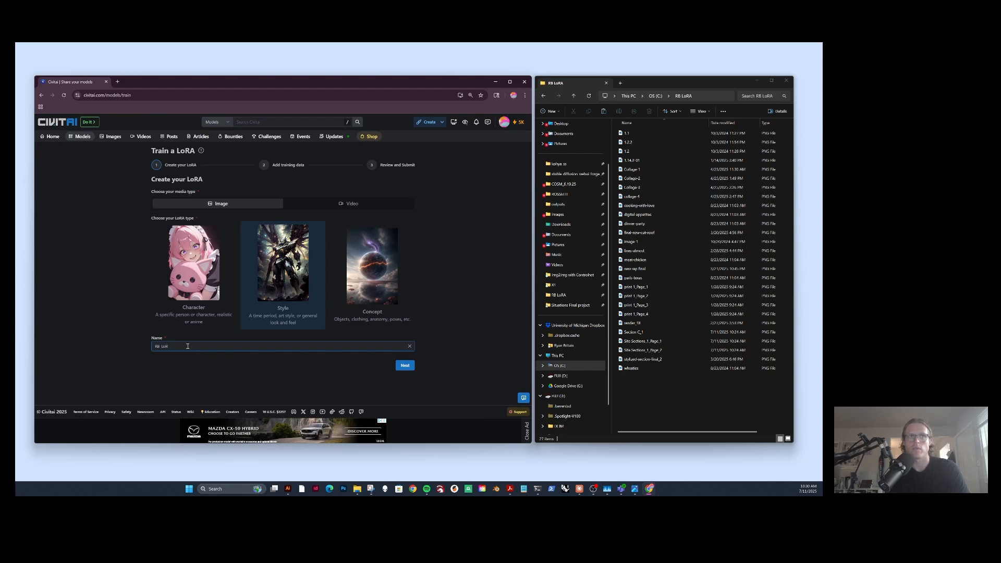
{"action": "type", "text": "A"}
{"action": "left_click", "coordinate": [405, 366]}
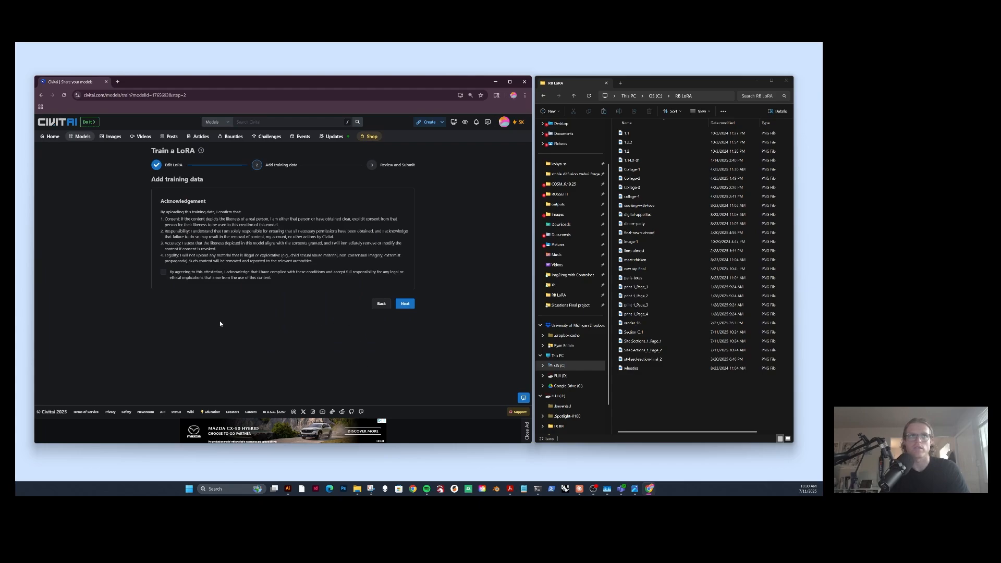
{"action": "left_click", "coordinate": [164, 272]}
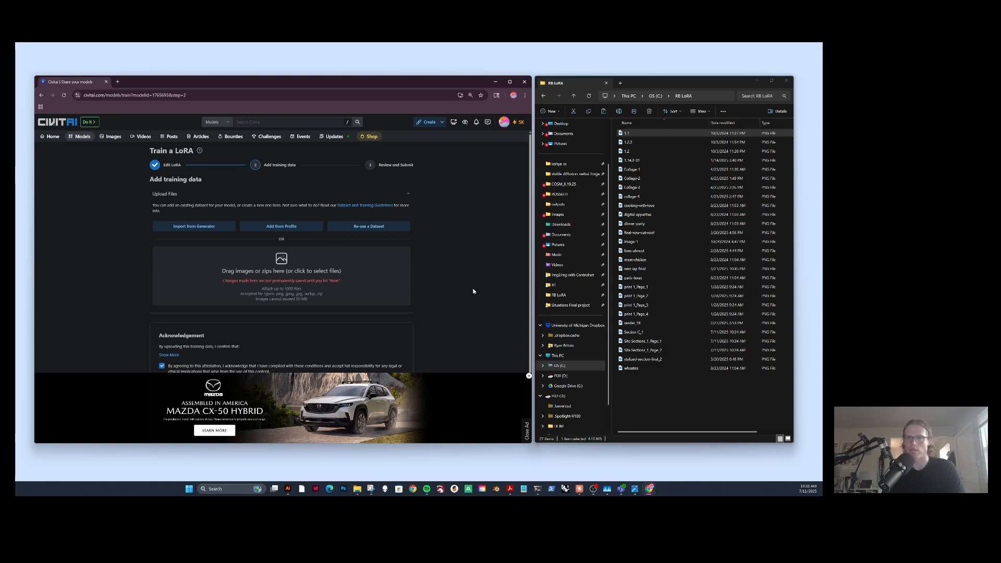
Preview the candidate training images in the RB LoRA folder one by one, from 1.1 through wheaties.
{"action": "left_click", "coordinate": [646, 134]}
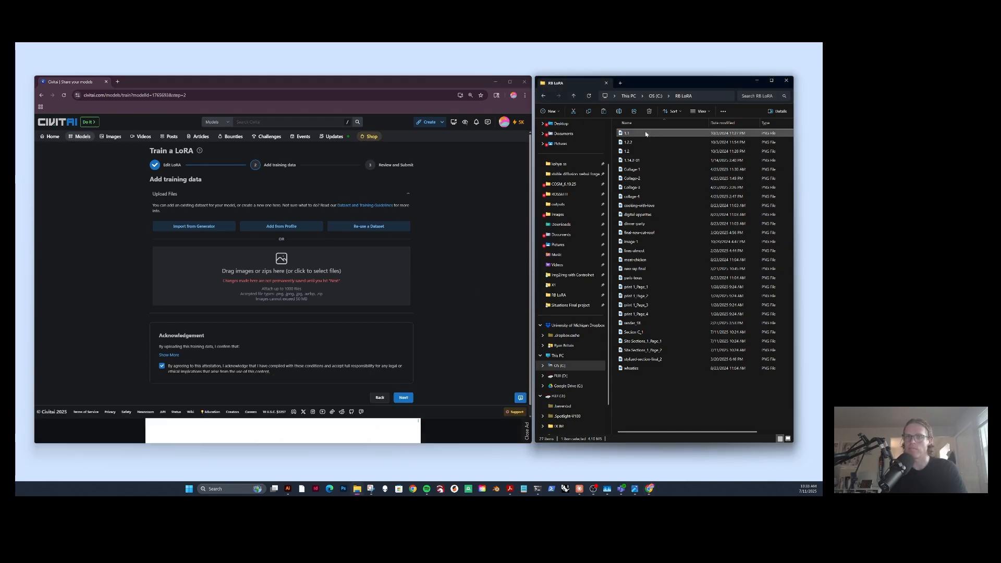
{"action": "double_click", "coordinate": [646, 134]}
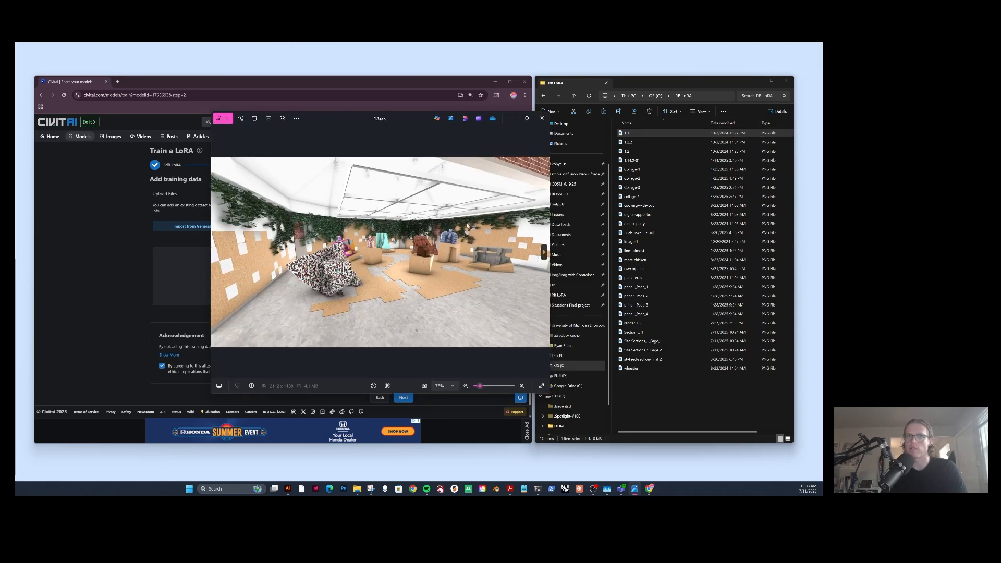
{"action": "left_click", "coordinate": [543, 254]}
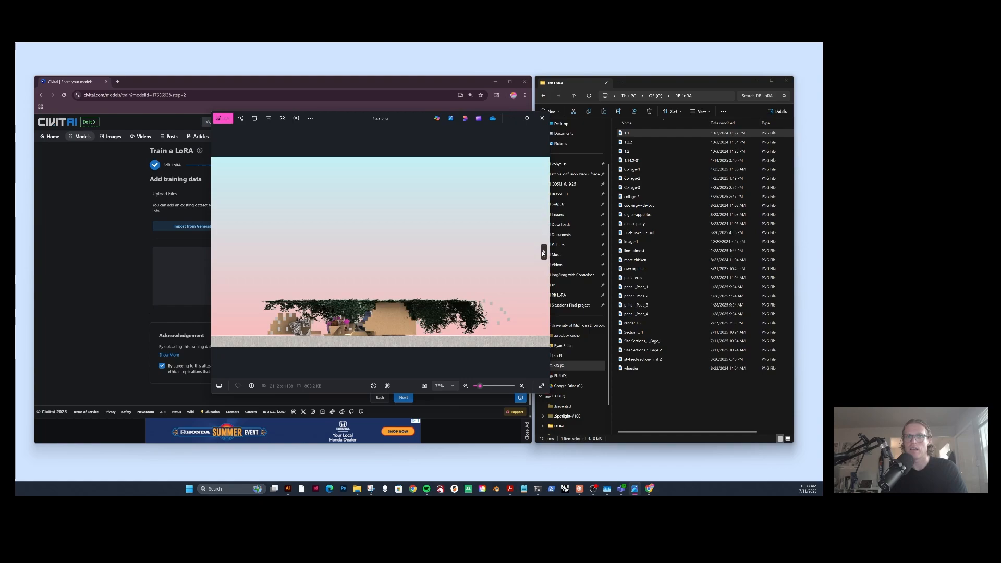
{"action": "left_click", "coordinate": [543, 254]}
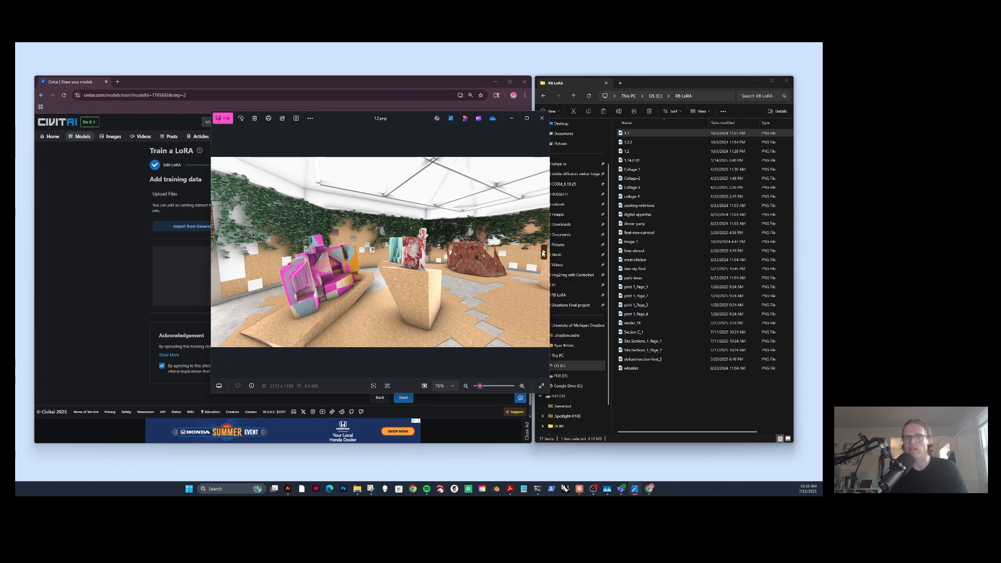
{"action": "left_click", "coordinate": [543, 254]}
{"action": "left_click", "coordinate": [543, 253]}
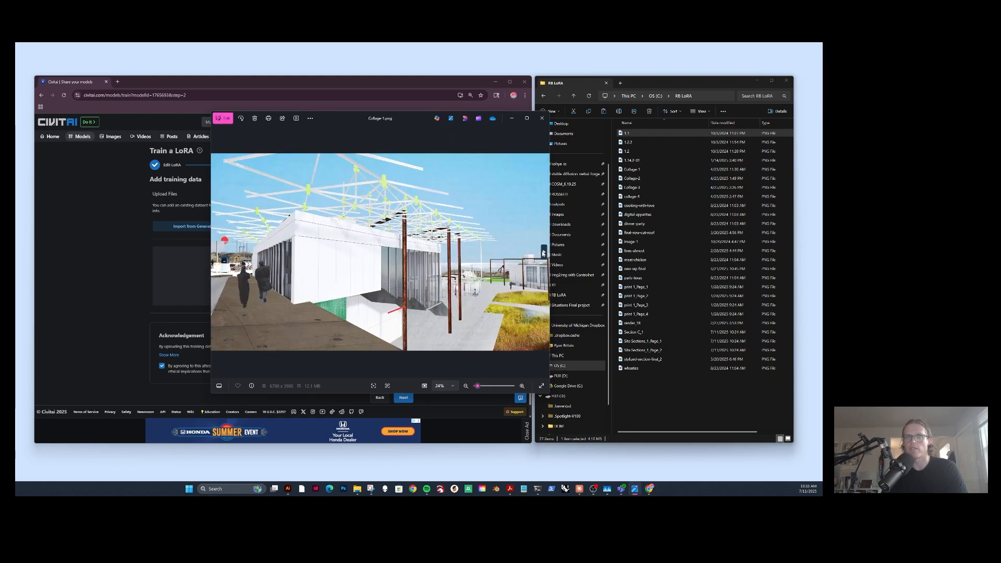
{"action": "left_click", "coordinate": [543, 253]}
{"action": "left_click", "coordinate": [543, 253]}
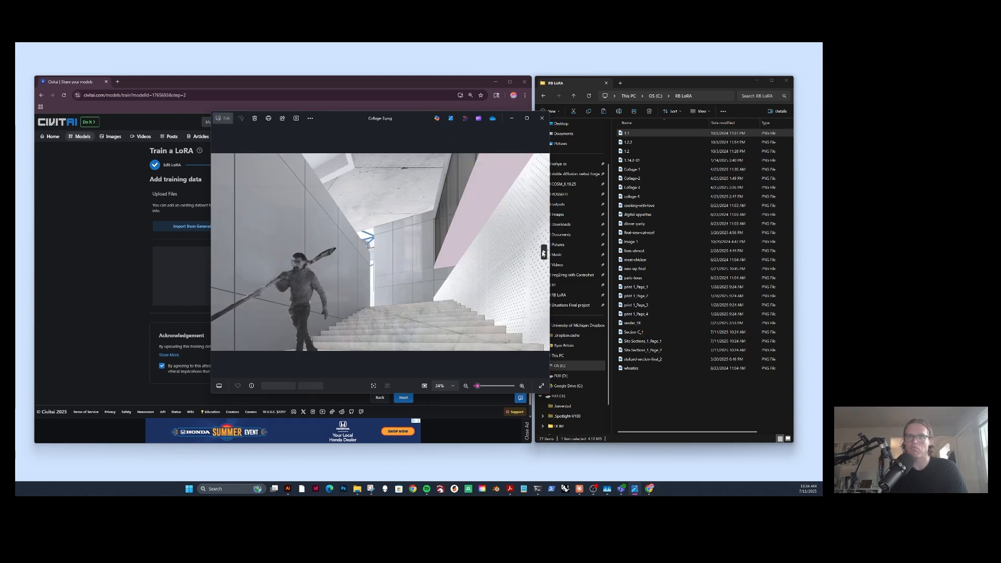
{"action": "left_click", "coordinate": [543, 254]}
{"action": "left_click", "coordinate": [543, 254]}
{"action": "left_click", "coordinate": [543, 254]}
{"action": "left_click", "coordinate": [542, 254]}
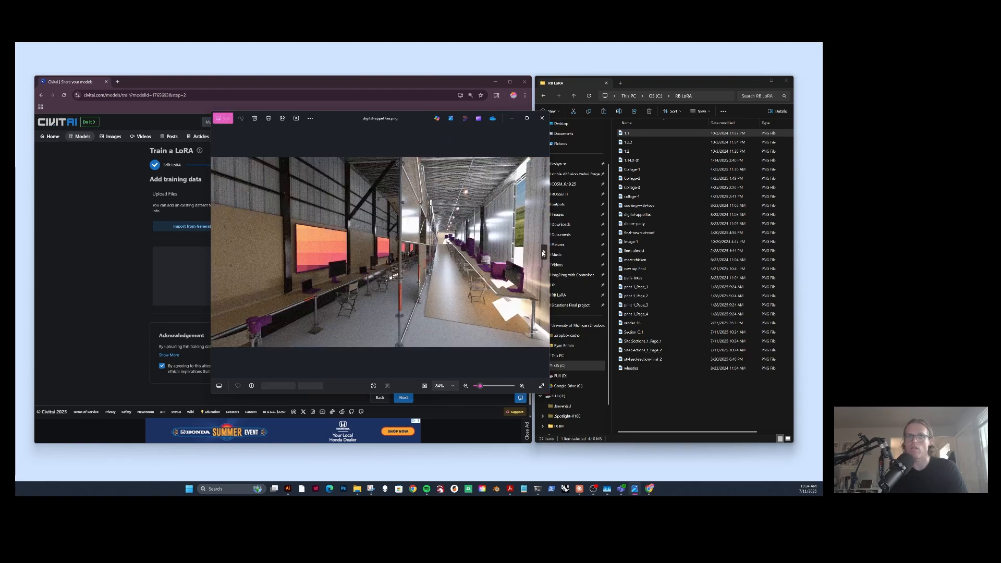
{"action": "left_click", "coordinate": [542, 254]}
{"action": "left_click", "coordinate": [542, 254]}
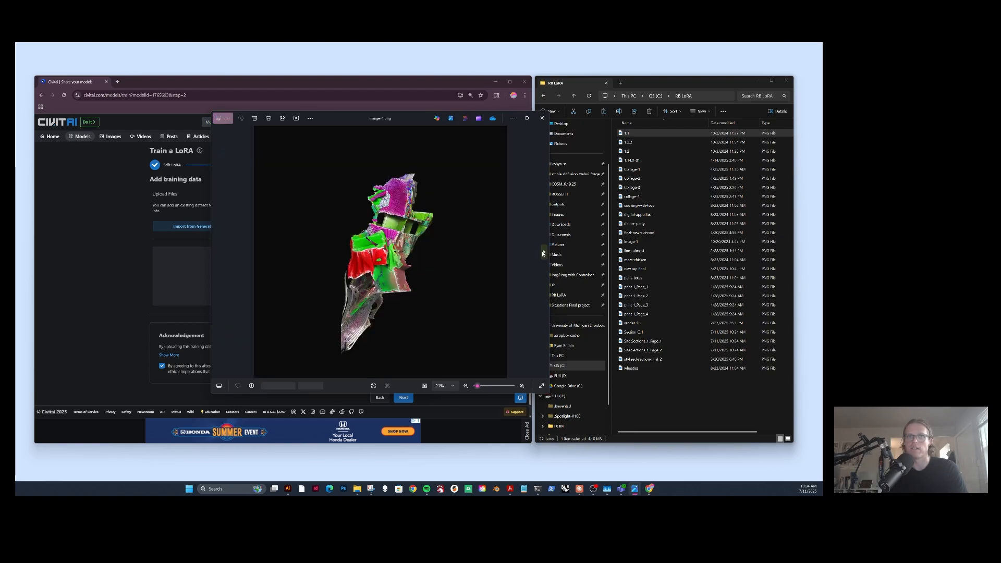
{"action": "left_click", "coordinate": [543, 254]}
{"action": "left_click", "coordinate": [543, 253]}
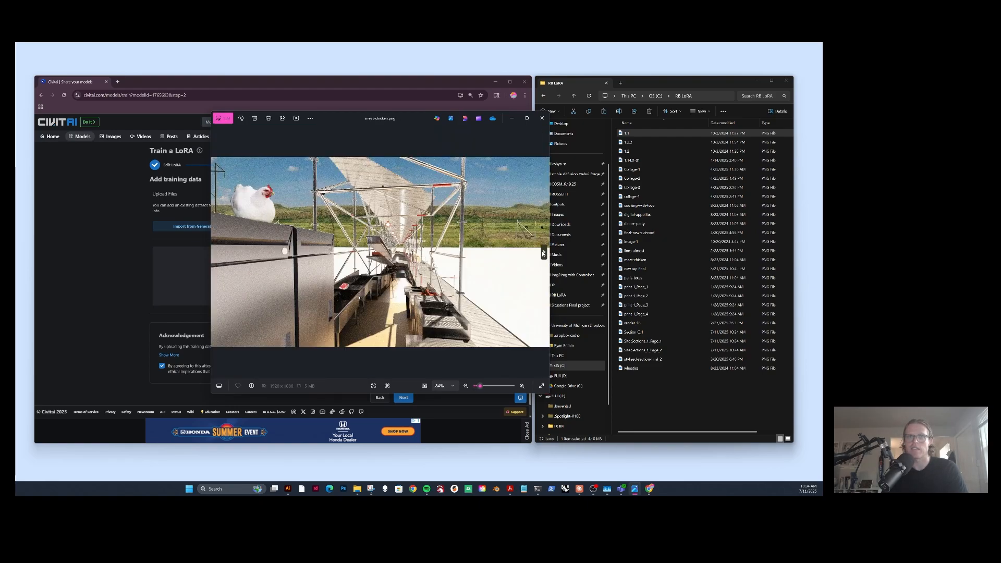
{"action": "left_click", "coordinate": [543, 253]}
{"action": "left_click", "coordinate": [543, 254]}
{"action": "left_click", "coordinate": [543, 254]}
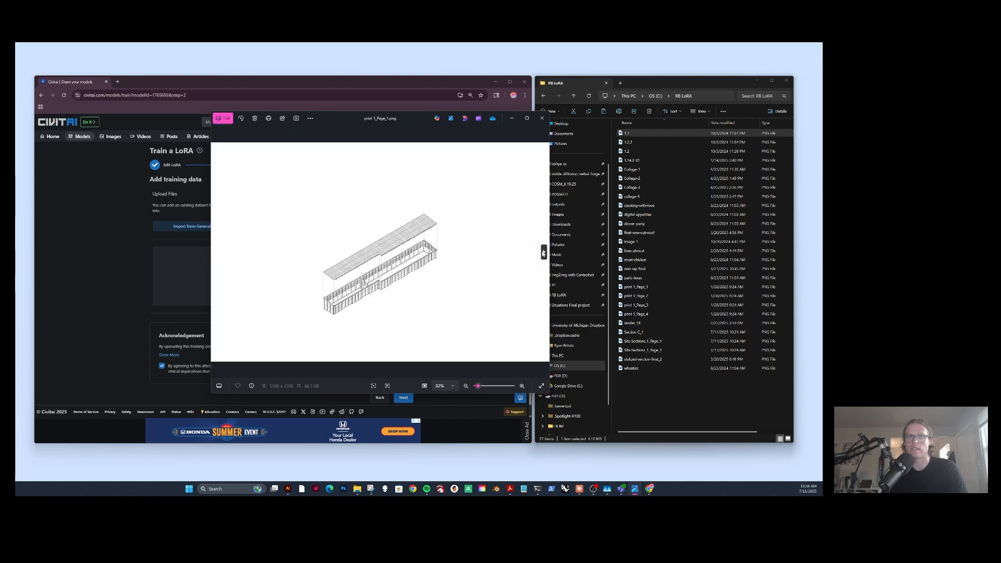
{"action": "left_click", "coordinate": [542, 253]}
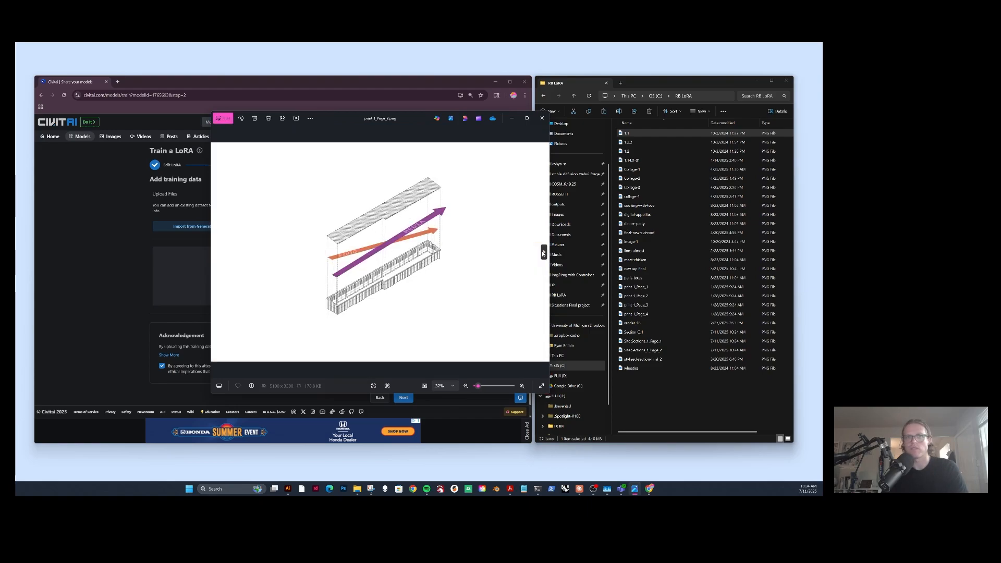
{"action": "left_click", "coordinate": [543, 254]}
{"action": "left_click", "coordinate": [543, 253]}
{"action": "left_click", "coordinate": [543, 254]}
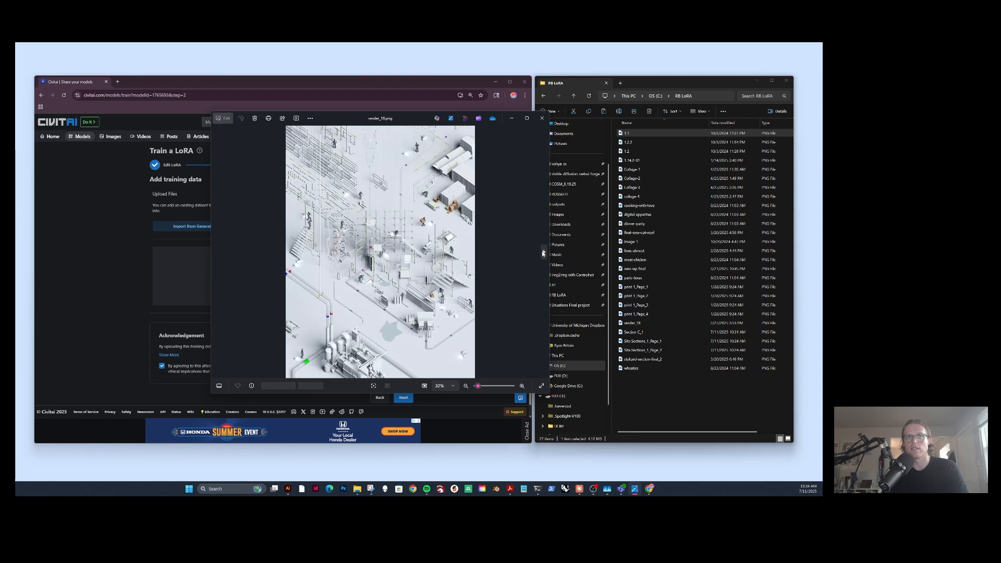
{"action": "left_click", "coordinate": [543, 253]}
{"action": "left_click", "coordinate": [542, 253]}
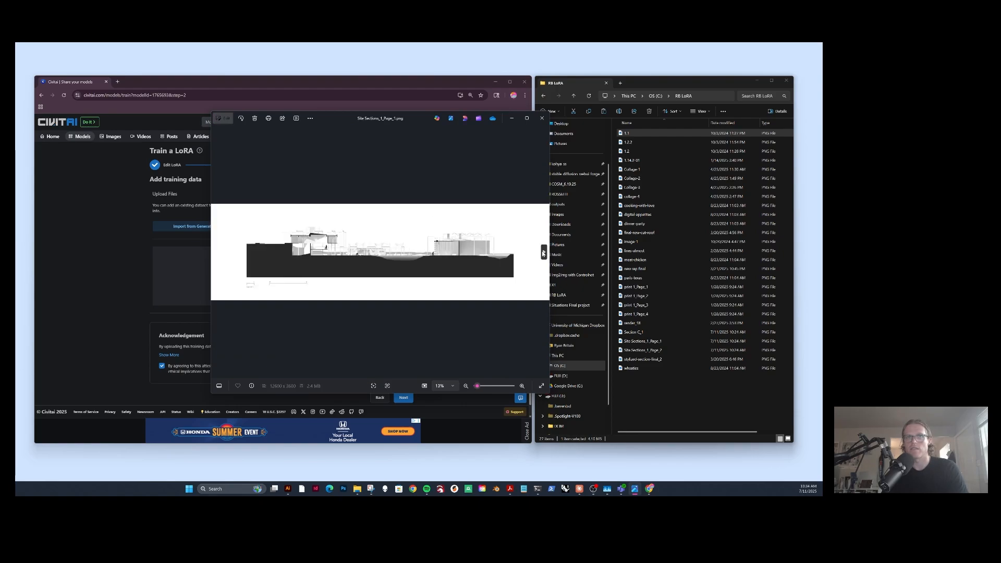
{"action": "left_click", "coordinate": [543, 253]}
{"action": "left_click", "coordinate": [543, 254]}
{"action": "left_click", "coordinate": [543, 253]}
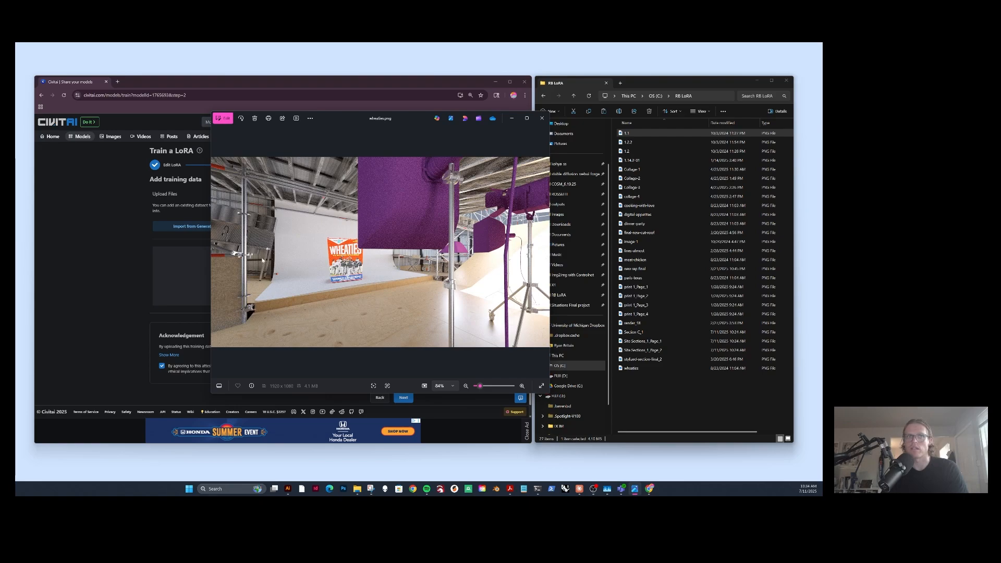
Review the previewed images in reverse order, from wheaties through the site sections and axonometric drawings back to image-1.
{"action": "left_click", "coordinate": [218, 252]}
{"action": "left_click", "coordinate": [217, 252]}
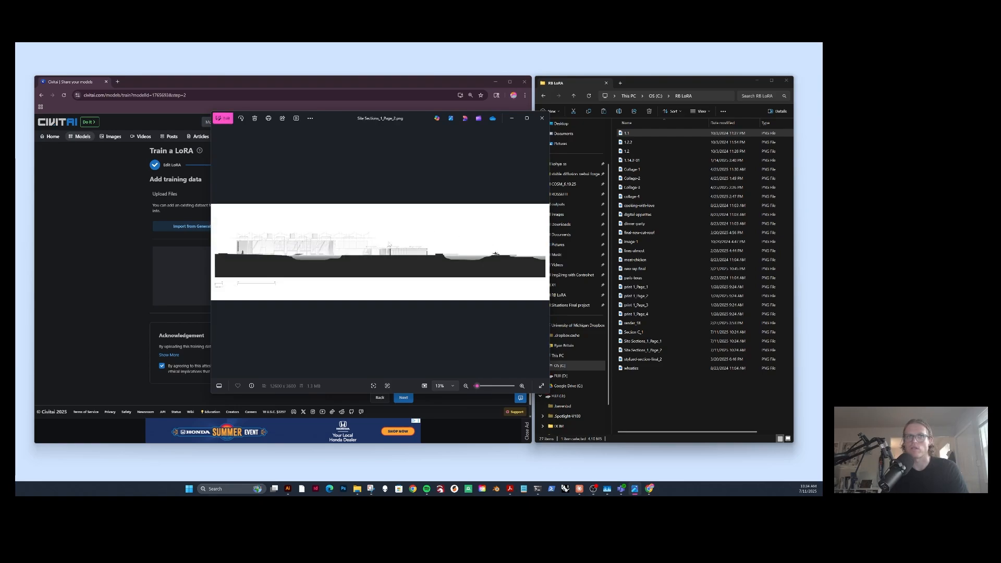
{"action": "left_click", "coordinate": [217, 252]}
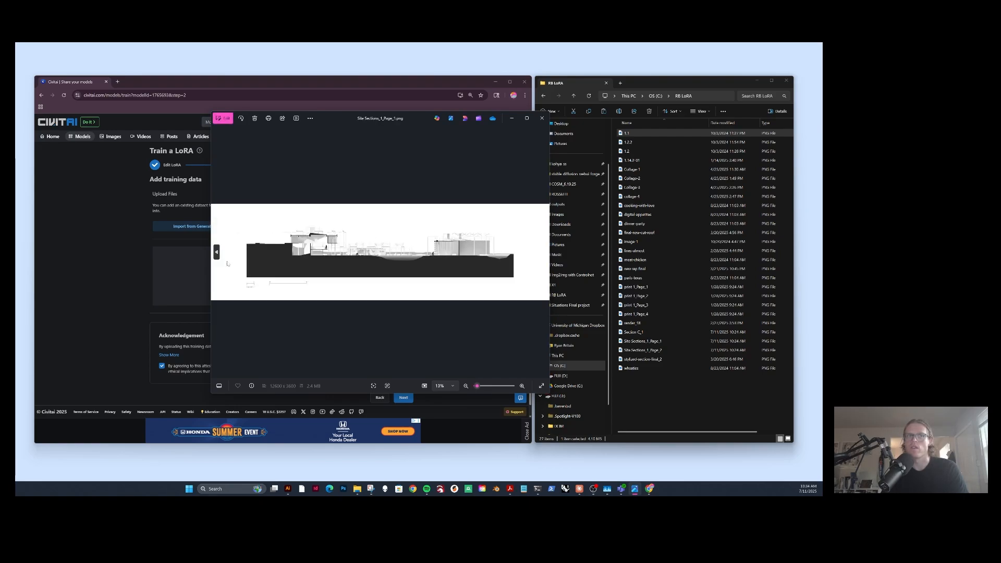
{"action": "left_click", "coordinate": [217, 251]}
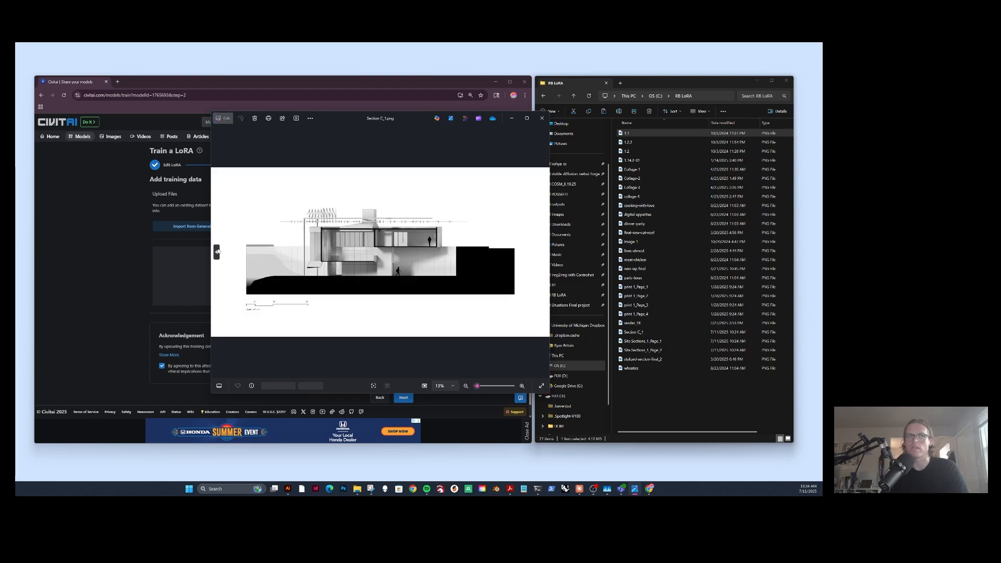
{"action": "left_click", "coordinate": [217, 252]}
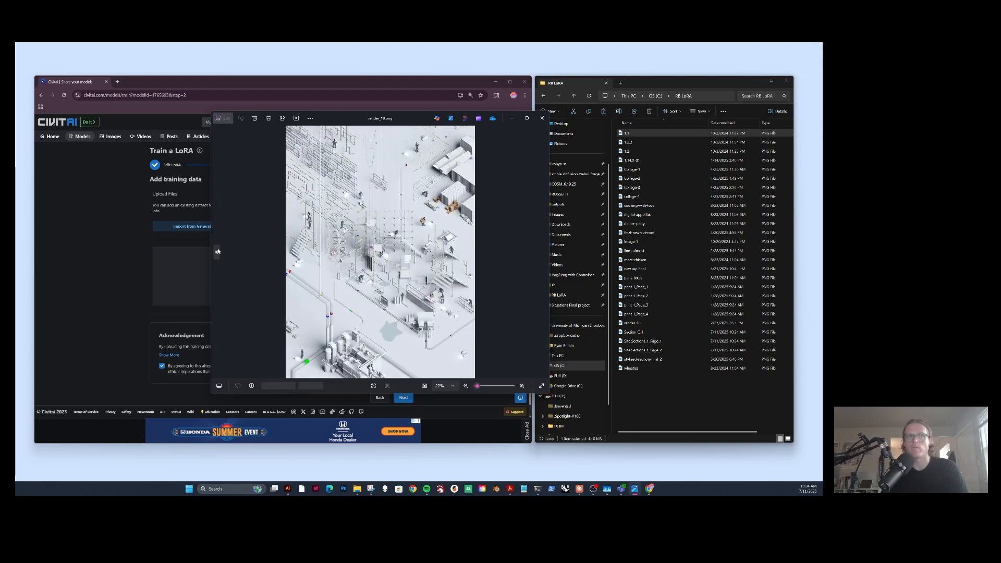
{"action": "left_click", "coordinate": [217, 252]}
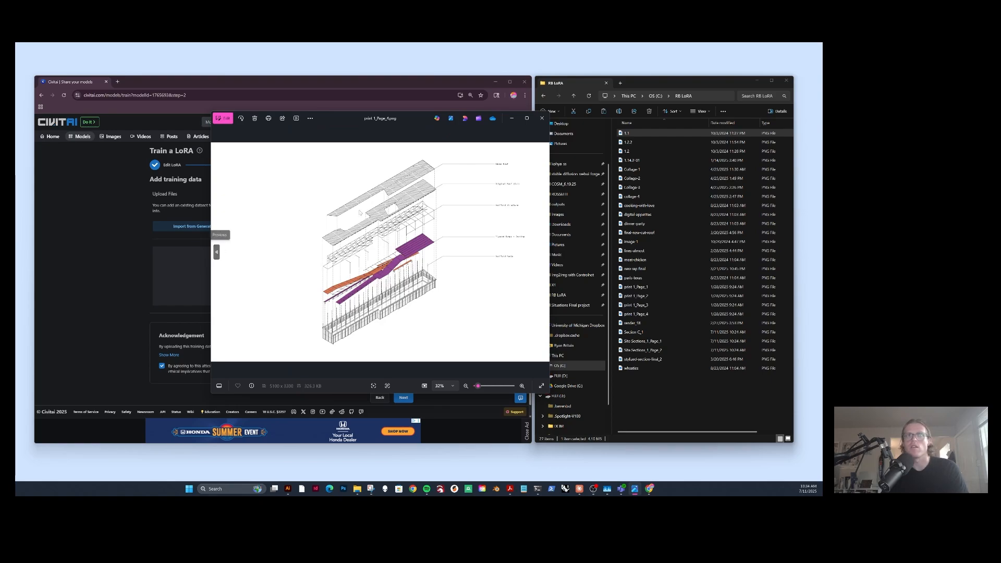
{"action": "left_click_drag", "start_coordinate": [394, 118], "coordinate": [377, 83]}
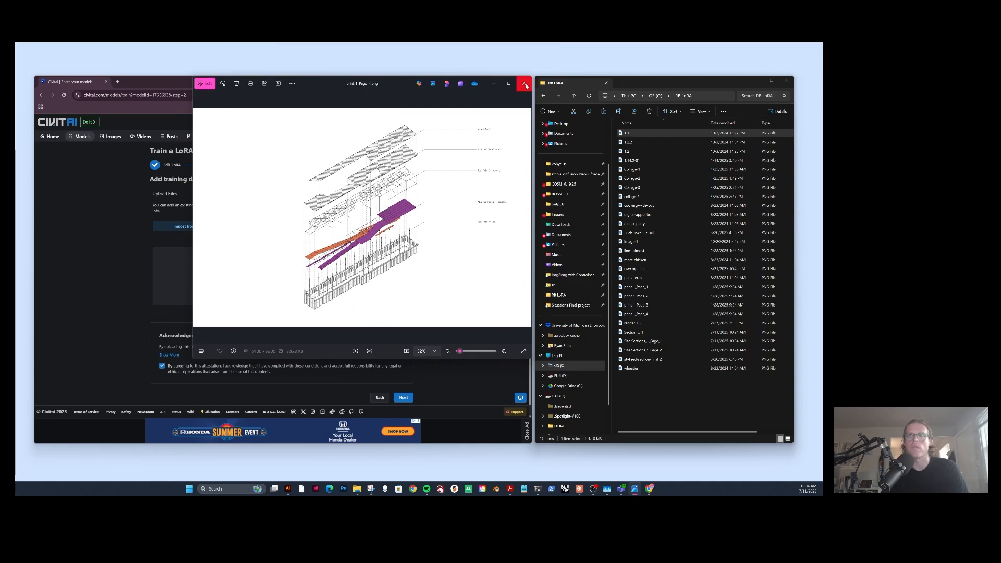
{"action": "left_click", "coordinate": [199, 218]}
{"action": "left_click", "coordinate": [199, 218]}
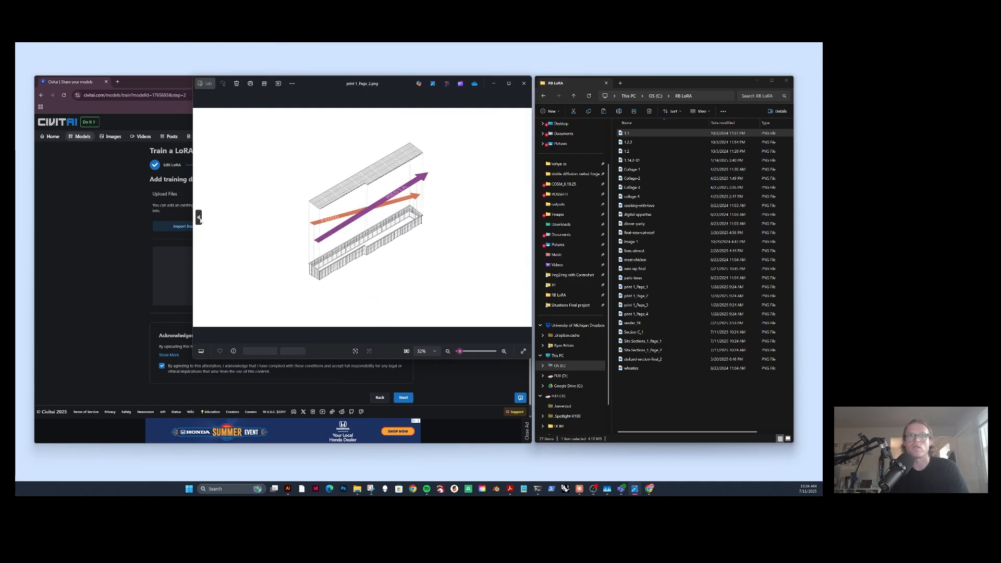
{"action": "left_click", "coordinate": [199, 218]}
{"action": "left_click", "coordinate": [200, 218]}
{"action": "left_click", "coordinate": [199, 218]}
{"action": "left_click", "coordinate": [200, 218]}
{"action": "left_click", "coordinate": [199, 218]}
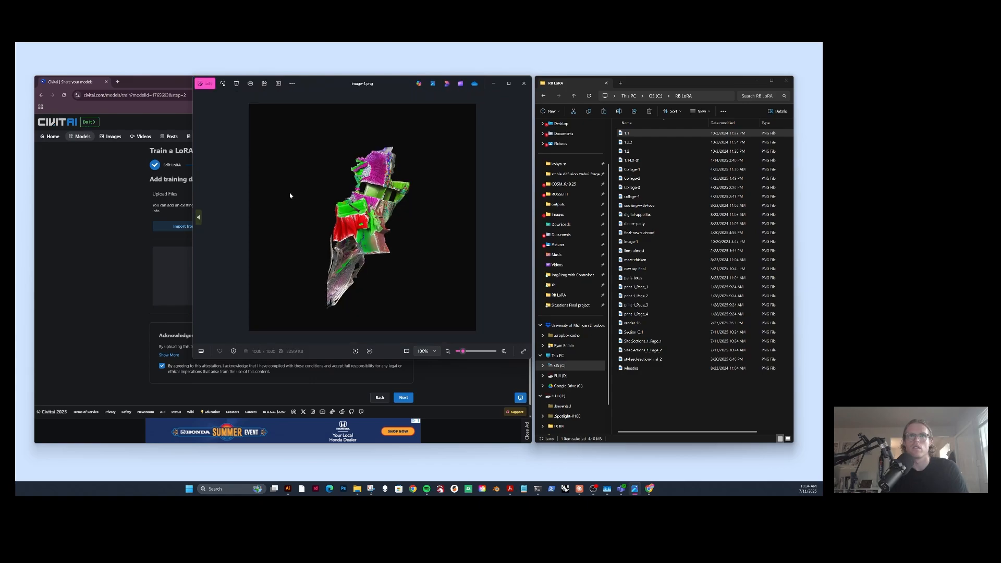
Close the image preview and delete image-1 from the RB LoRA folder.
{"action": "left_click", "coordinate": [523, 84]}
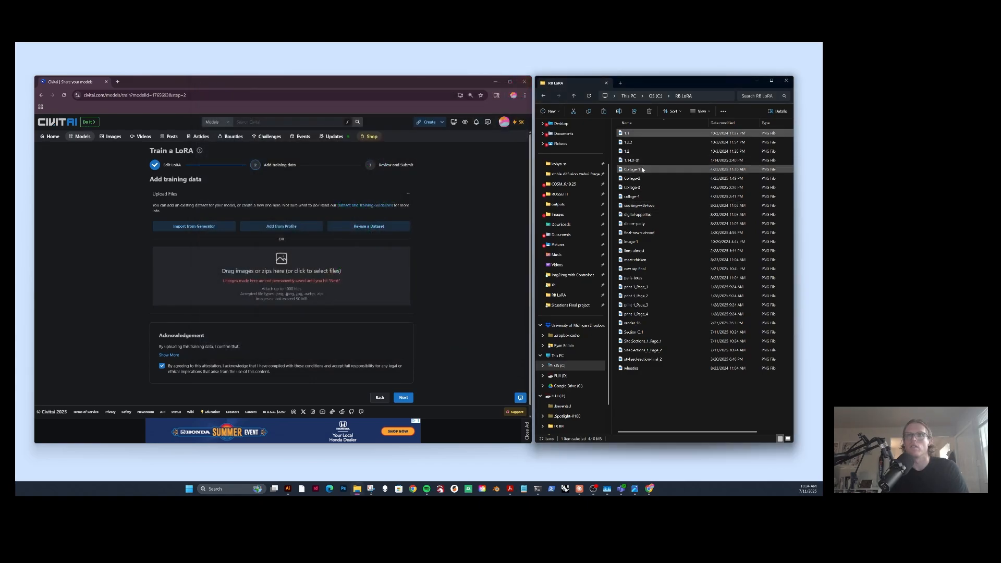
{"action": "right_click", "coordinate": [630, 242]}
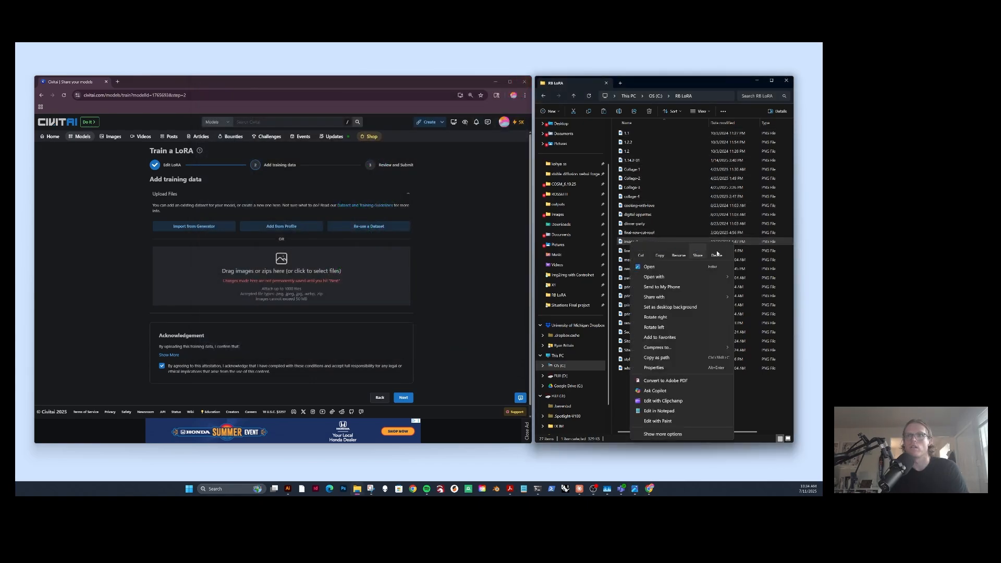
{"action": "left_click", "coordinate": [716, 250]}
Try to upload all remaining images in the RB LoRA folder as the LoRA's training data.
{"action": "left_click_drag", "start_coordinate": [663, 397], "coordinate": [629, 131]}
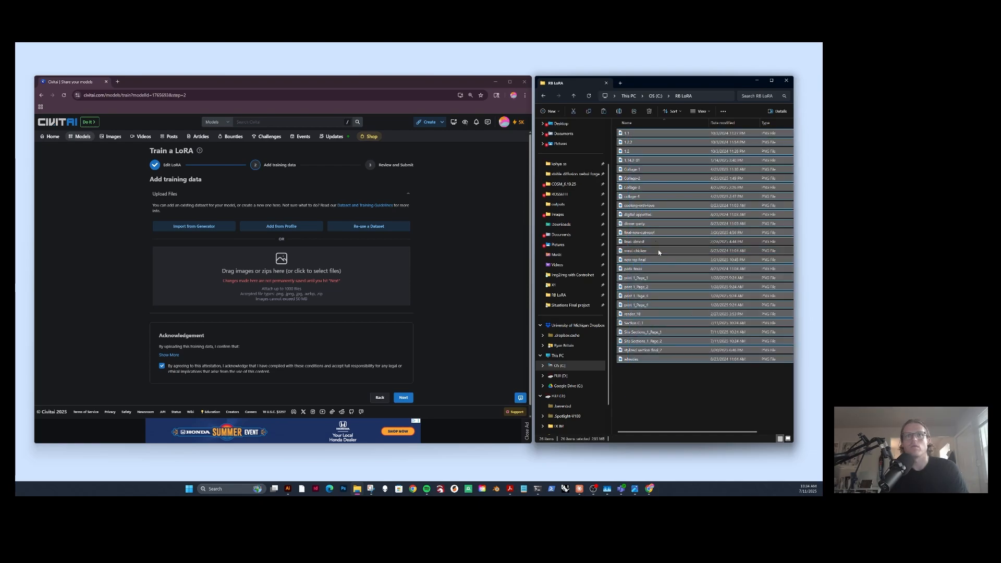
{"action": "left_click_drag", "start_coordinate": [652, 225], "coordinate": [324, 279]}
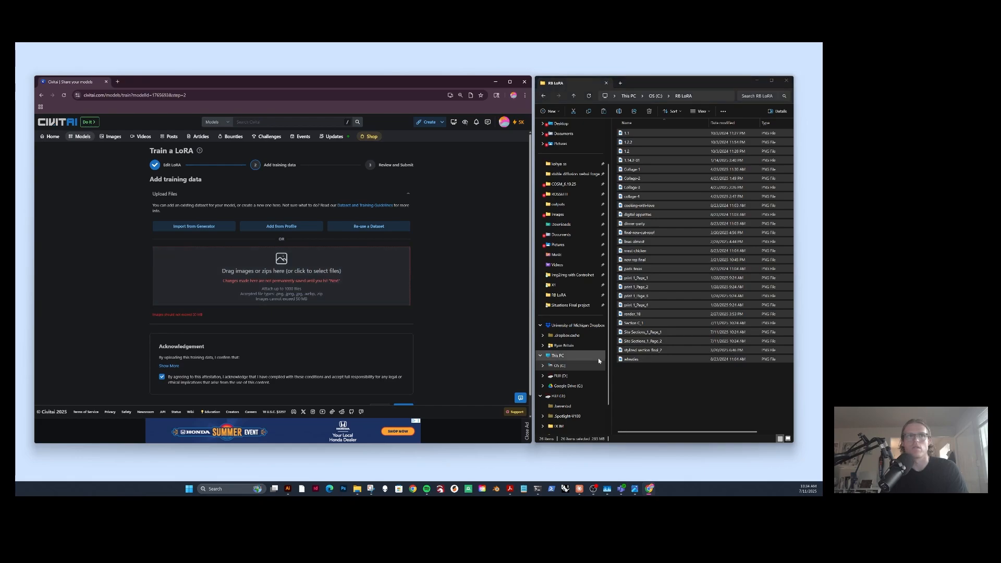
{"action": "left_click", "coordinate": [671, 381]}
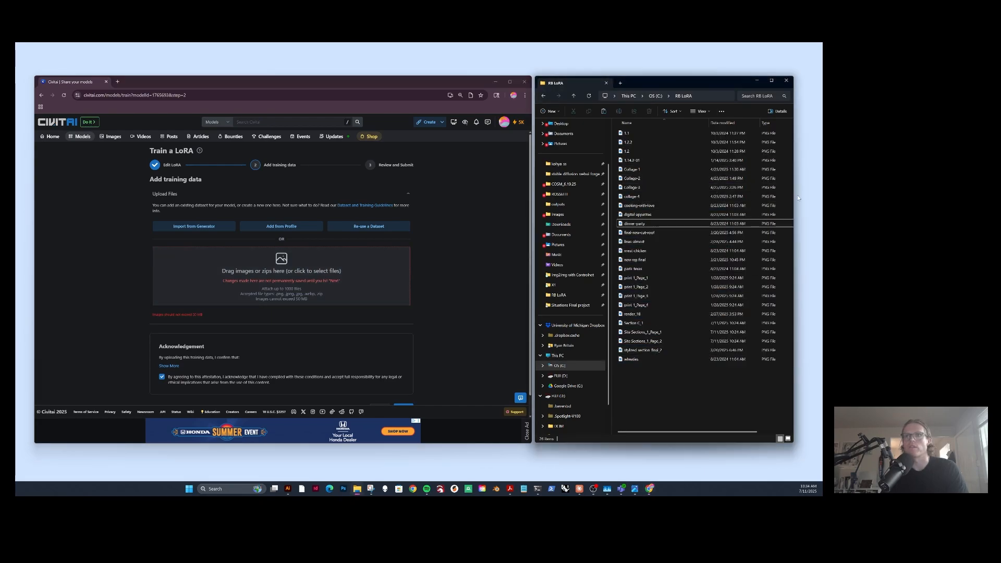
Check the file sizes in the RB LoRA folder, preview the oversized render_18 image, and delete it.
{"action": "left_click_drag", "start_coordinate": [793, 261], "coordinate": [820, 260]}
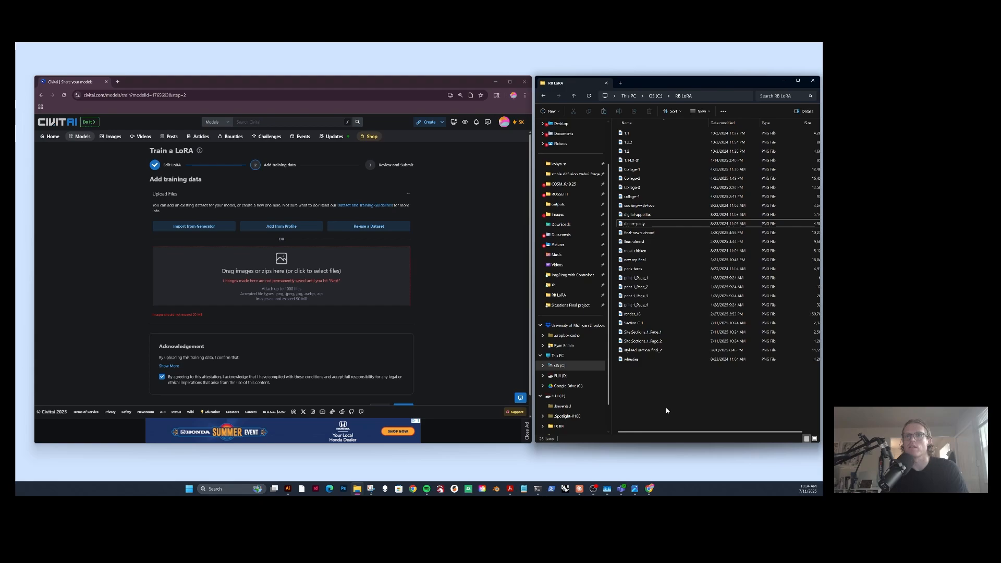
{"action": "left_click_drag", "start_coordinate": [666, 433], "coordinate": [679, 432]}
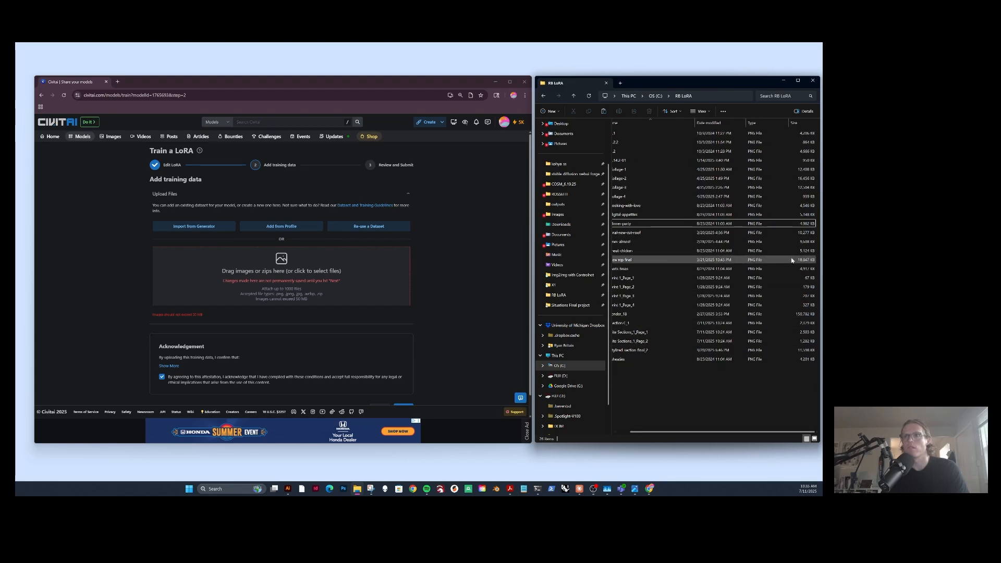
{"action": "left_click_drag", "start_coordinate": [724, 406], "coordinate": [617, 132]}
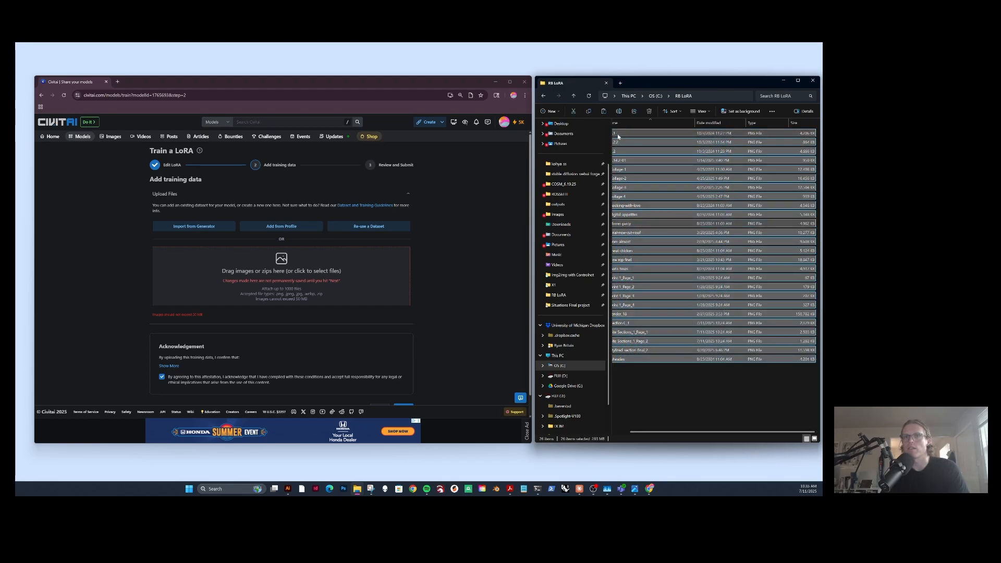
{"action": "left_click", "coordinate": [670, 386]}
{"action": "left_click", "coordinate": [761, 315]}
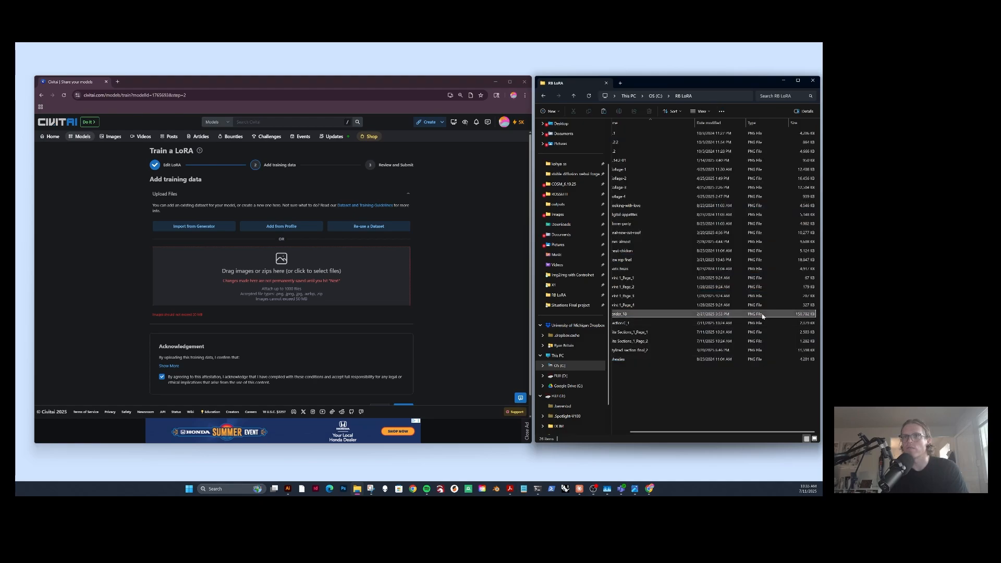
{"action": "left_click_drag", "start_coordinate": [654, 430], "coordinate": [641, 430]}
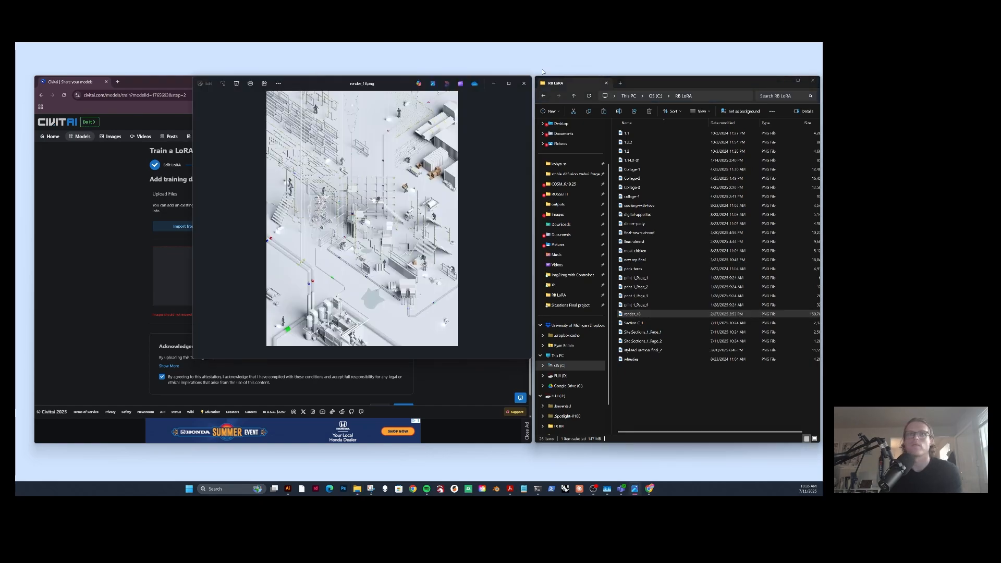
{"action": "left_click", "coordinate": [524, 83]}
{"action": "key", "text": "Delete"}
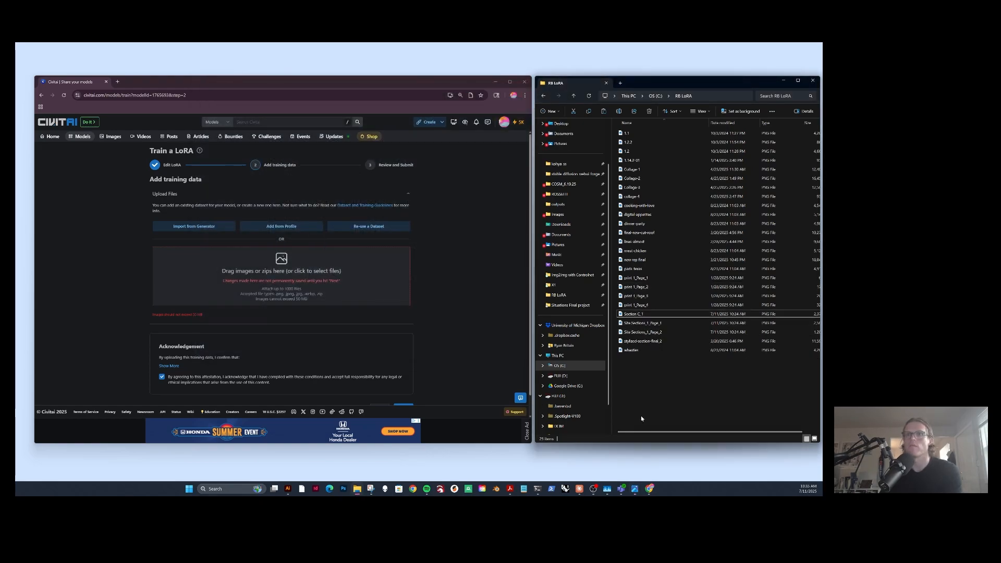
Upload all remaining images in the RB LoRA folder as the LoRA's training data on Civitai.
{"action": "left_click_drag", "start_coordinate": [639, 432], "coordinate": [666, 432]}
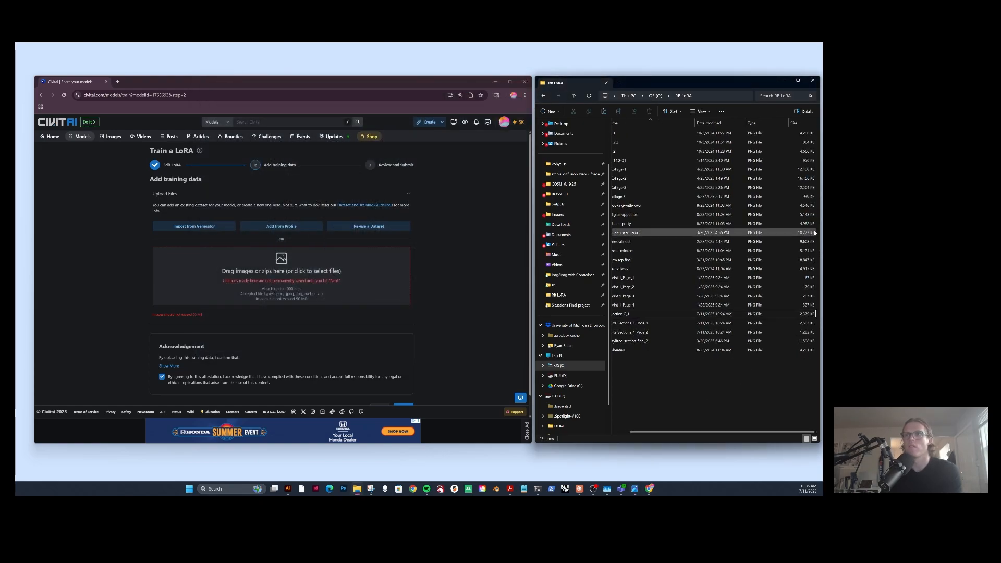
{"action": "left_click_drag", "start_coordinate": [744, 386], "coordinate": [341, 280]}
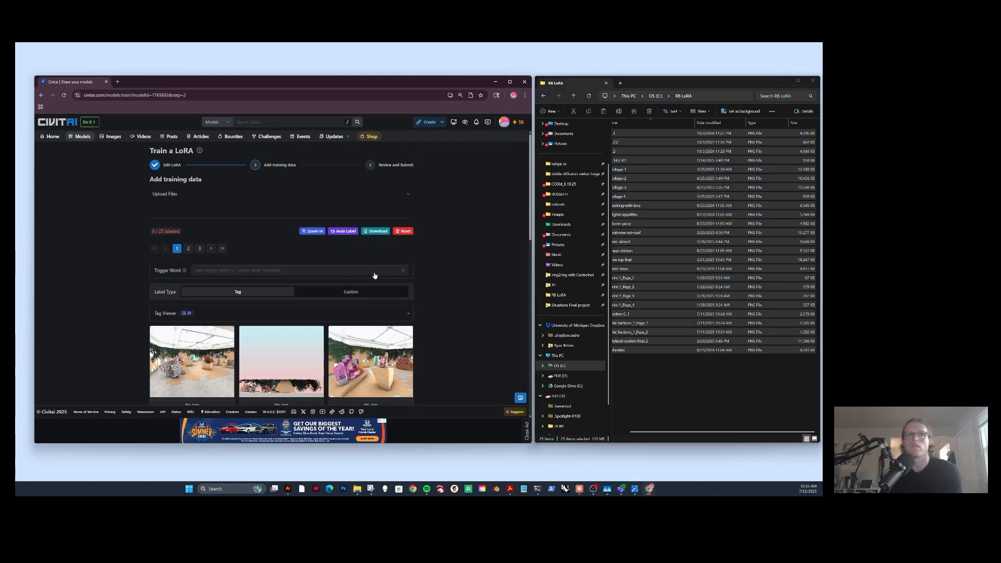
{"action": "left_click", "coordinate": [714, 395]}
Examine the uploaded training images together with the trigger word, label type and tag fields.
{"action": "scroll", "coordinate": [432, 370], "scroll_direction": "down", "scroll_amount": 5}
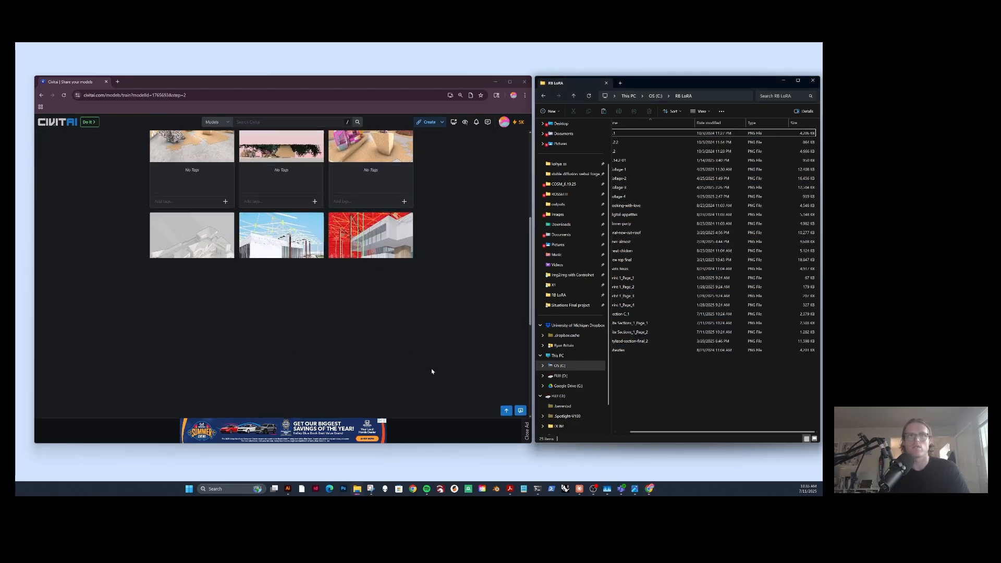
{"action": "scroll", "coordinate": [436, 368], "scroll_direction": "up", "scroll_amount": 4}
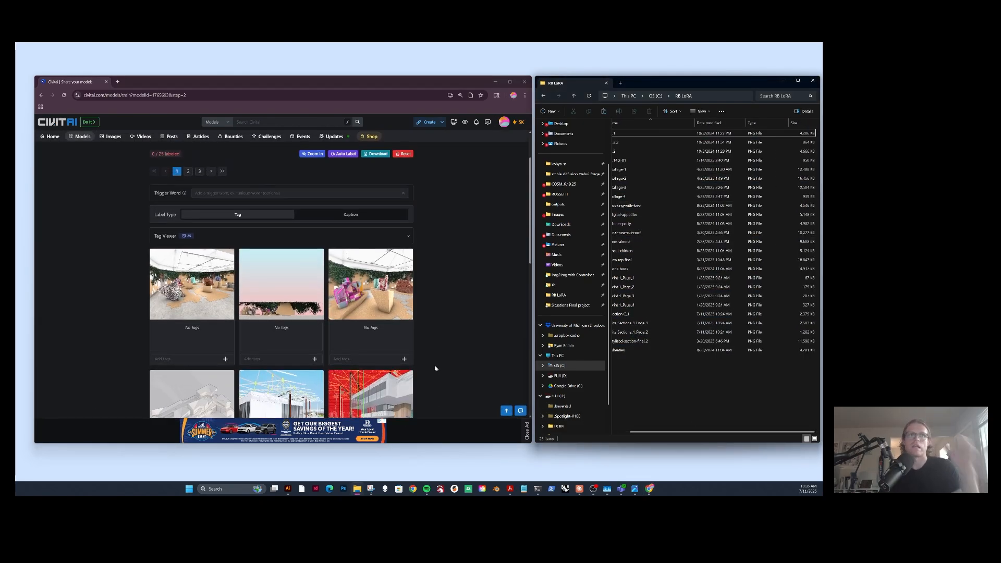
{"action": "left_click", "coordinate": [219, 194]}
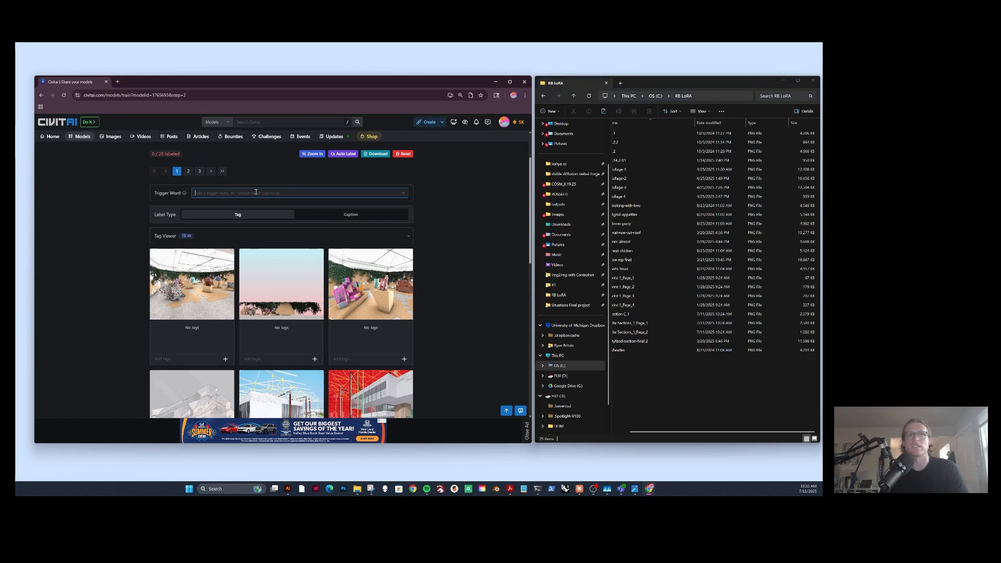
{"action": "left_click", "coordinate": [462, 232]}
{"action": "left_click", "coordinate": [215, 192]}
{"action": "left_click", "coordinate": [437, 265]}
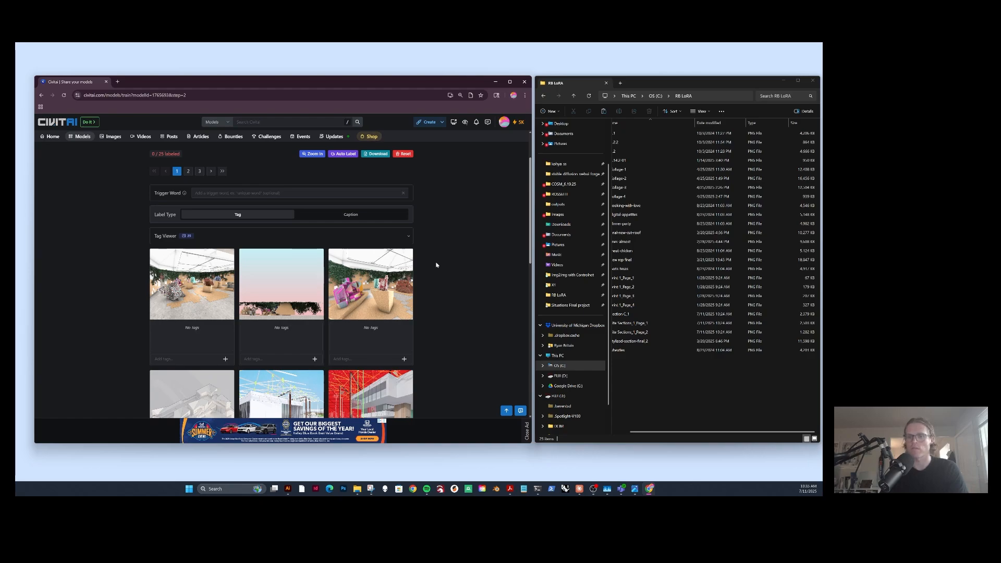
{"action": "scroll", "coordinate": [438, 263], "scroll_direction": "down", "scroll_amount": 1}
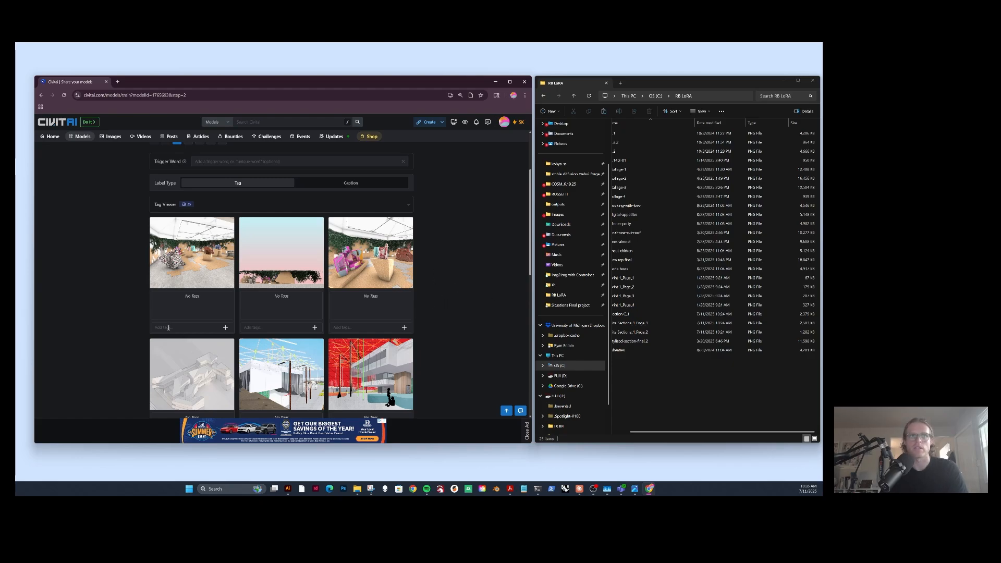
{"action": "scroll", "coordinate": [429, 313], "scroll_direction": "down", "scroll_amount": 6}
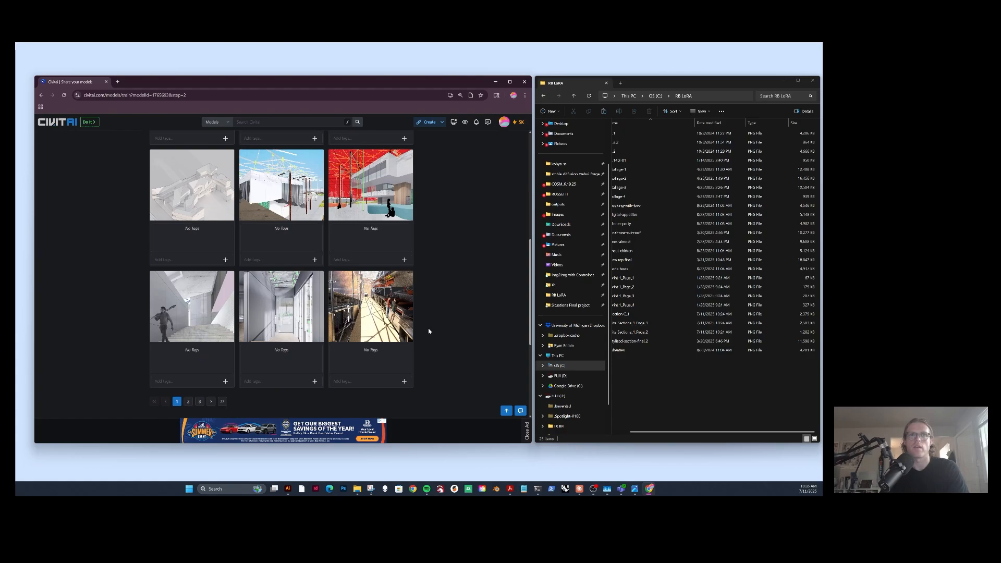
{"action": "scroll", "coordinate": [465, 298], "scroll_direction": "up", "scroll_amount": 7}
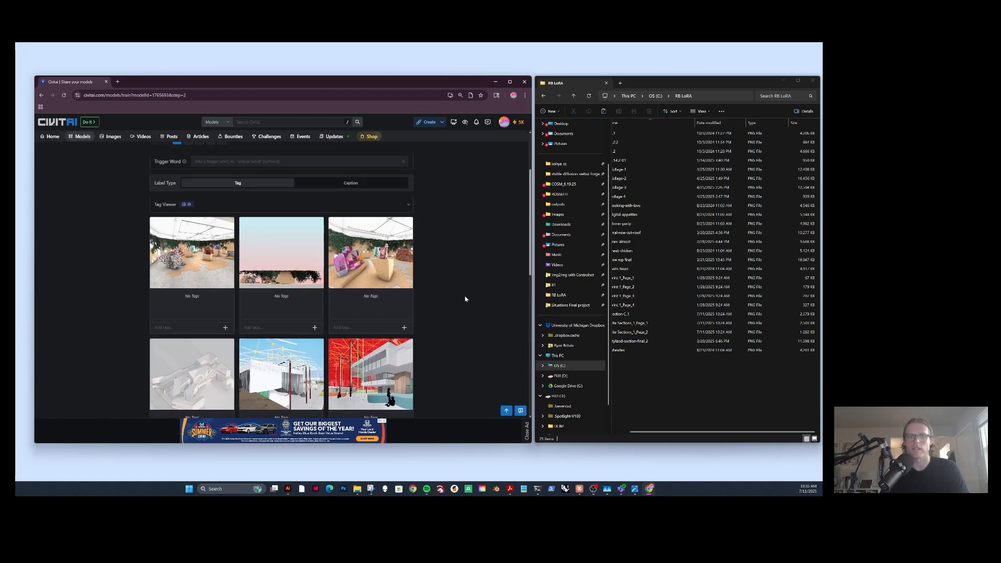
{"action": "scroll", "coordinate": [464, 302], "scroll_direction": "up", "scroll_amount": 2}
{"action": "scroll", "coordinate": [465, 305], "scroll_direction": "down", "scroll_amount": 1}
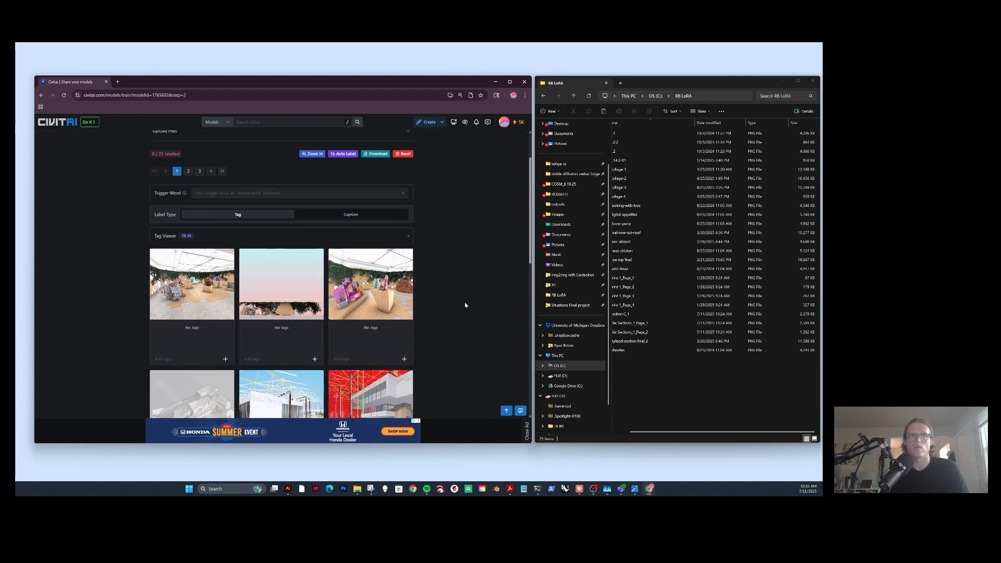
Open Claude and write the prompt "give me image tags for these images in order to train a style LoRA in civit ai.".
{"action": "key", "text": "ctrl+alt+space"}
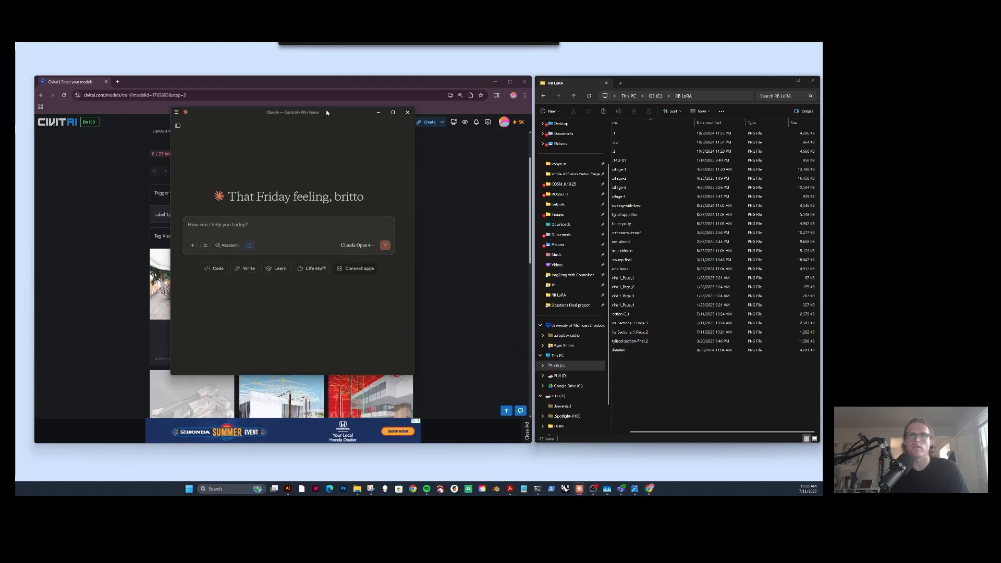
{"action": "left_click", "coordinate": [648, 432]}
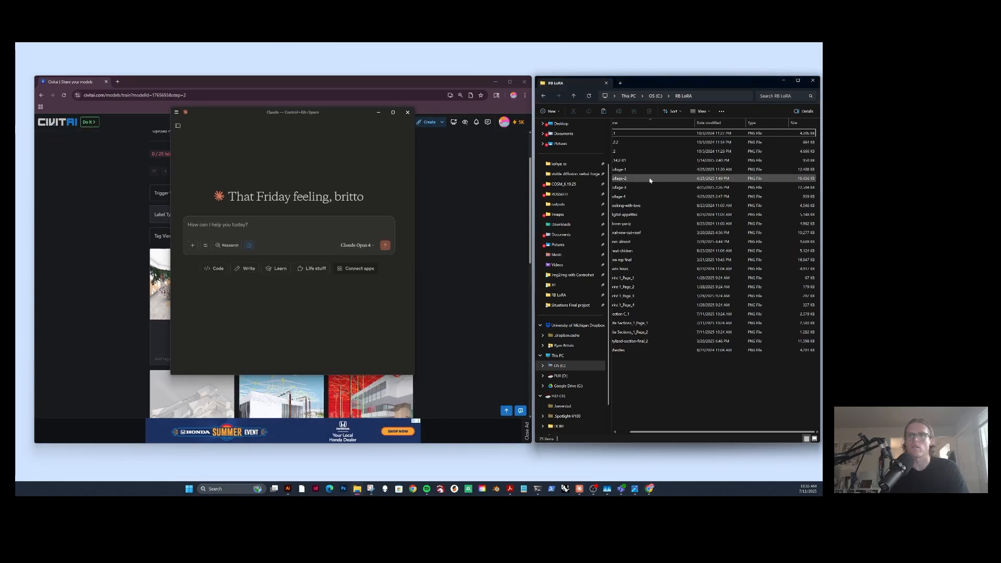
{"action": "left_click_drag", "start_coordinate": [637, 434], "coordinate": [622, 434]}
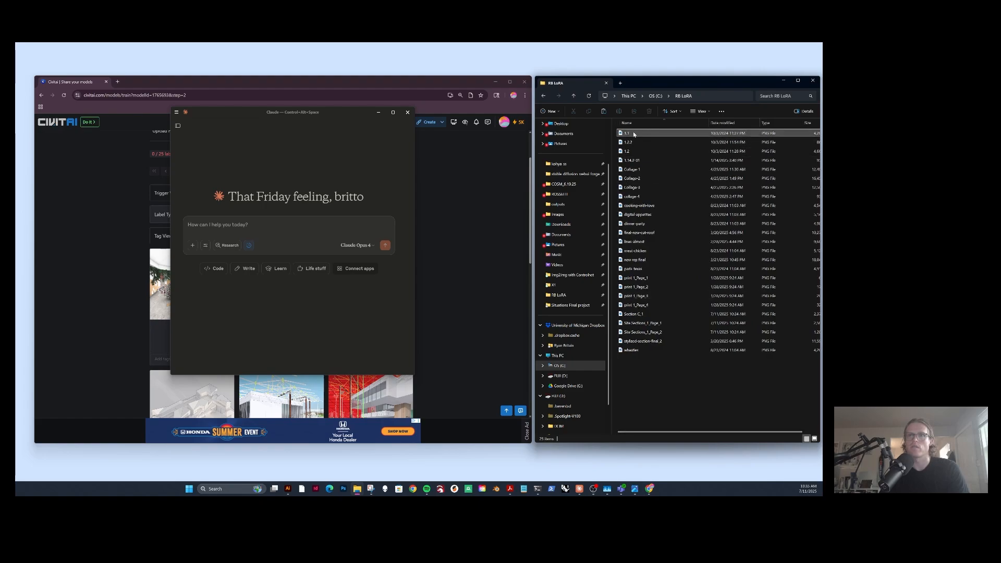
{"action": "left_click", "coordinate": [637, 134]}
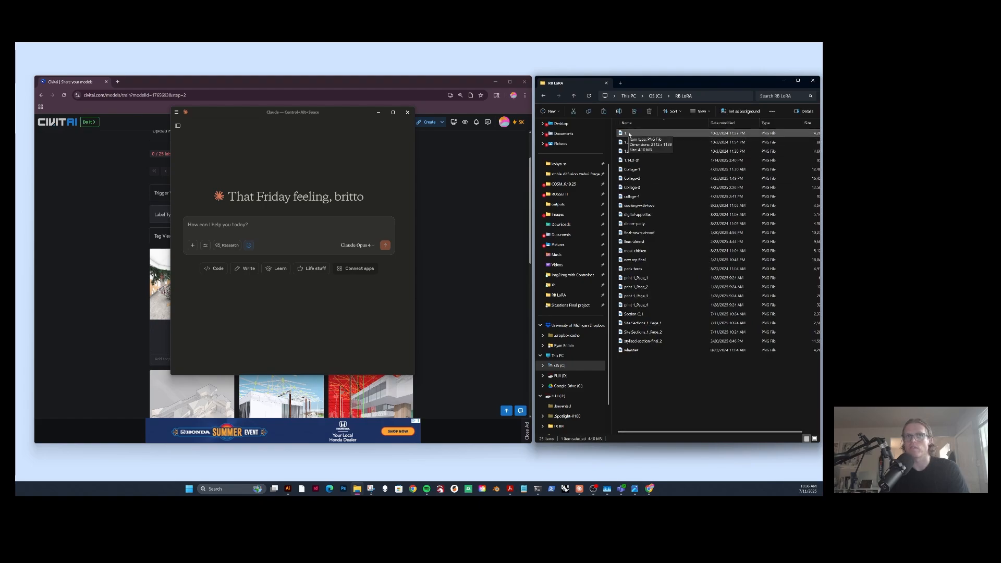
{"action": "left_click_drag", "start_coordinate": [322, 111], "coordinate": [322, 118]}
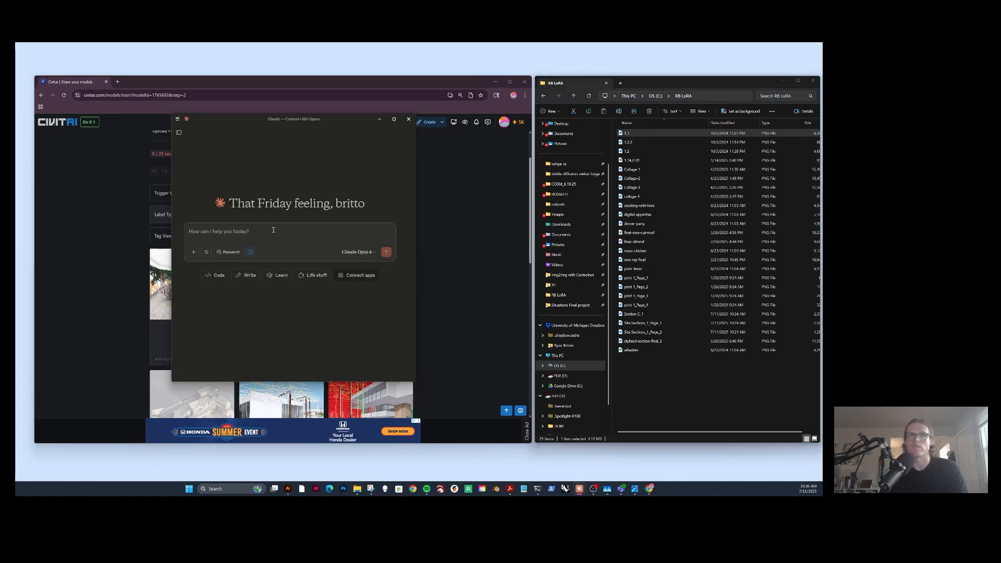
{"action": "type", "text": "g"}
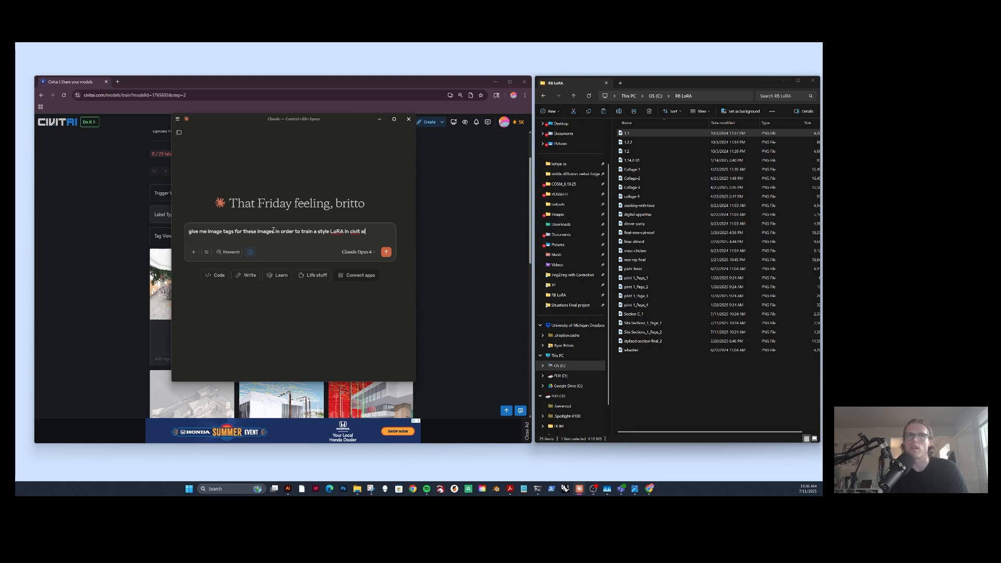
{"action": "type", "text": "."}
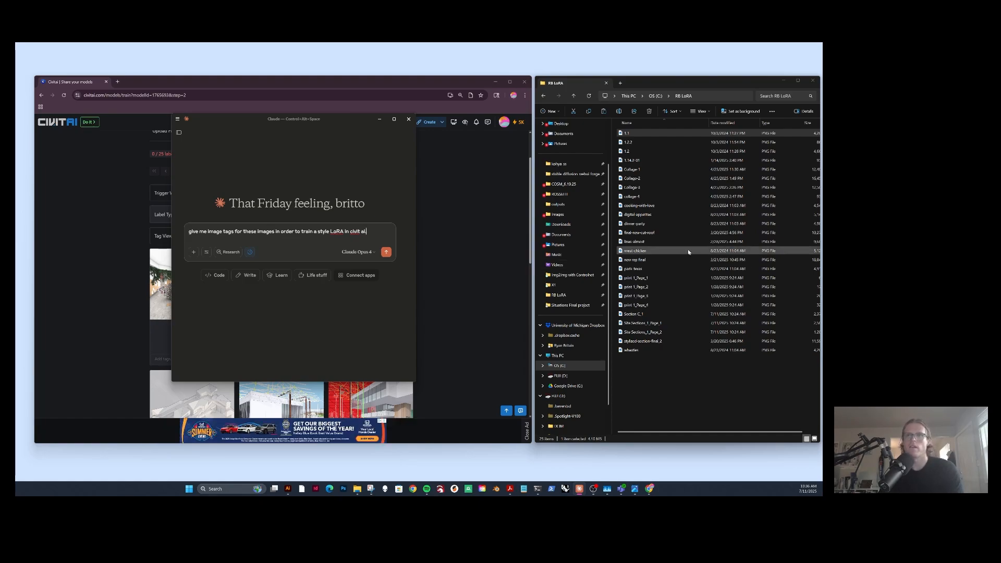
Attach the images from 1.1 through print 1_Page_4 to the Claude prompt and move its window clear of the Civitai page.
{"action": "left_click", "coordinate": [627, 135]}
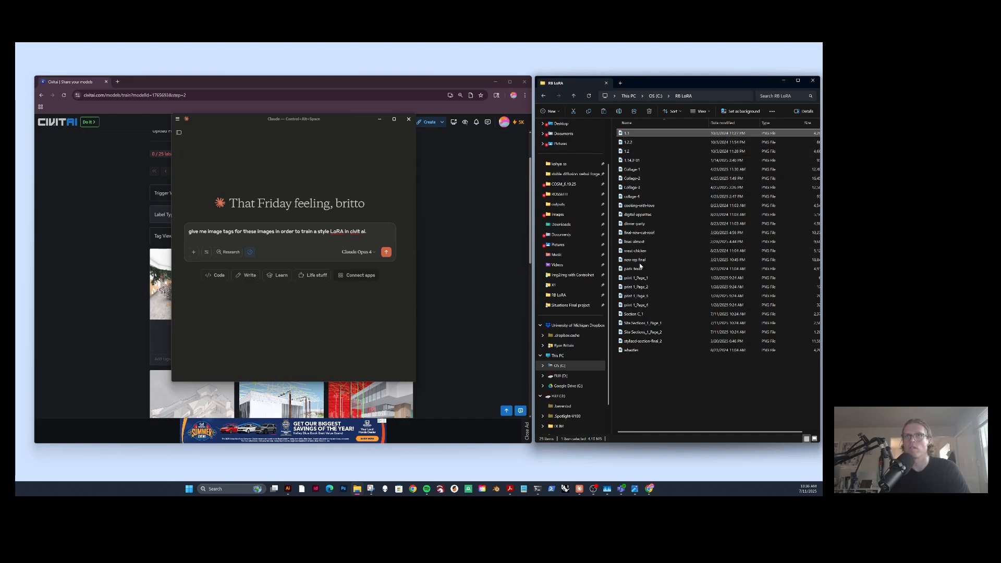
{"action": "left_click", "coordinate": [635, 315], "text": "shift"}
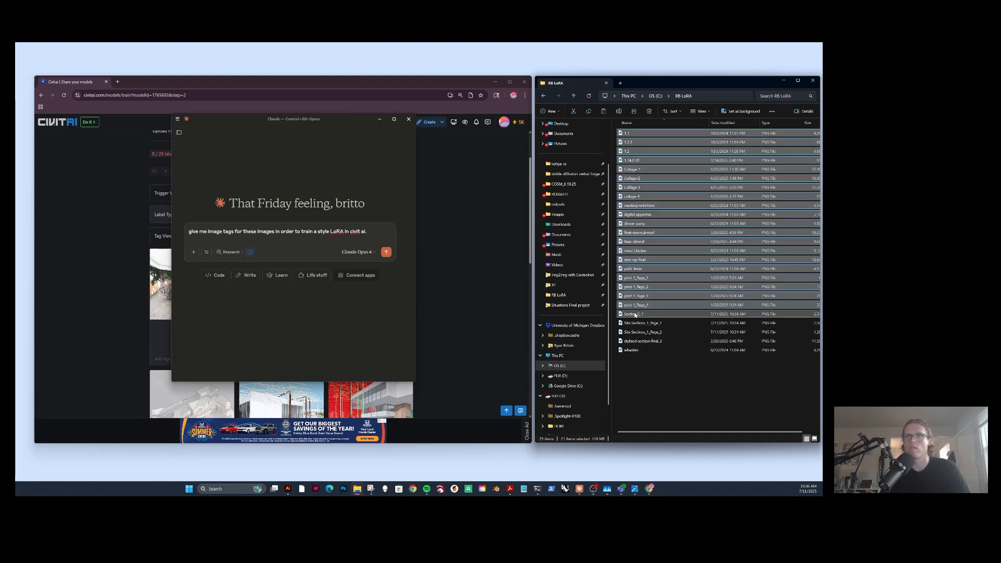
{"action": "left_click", "coordinate": [628, 134]}
{"action": "left_click", "coordinate": [639, 307], "text": "shift"}
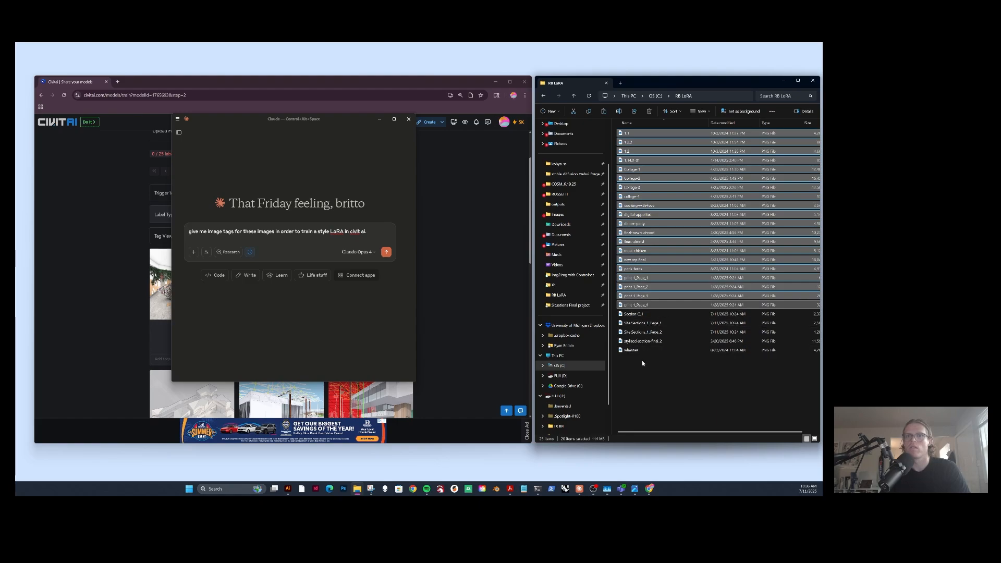
{"action": "left_click_drag", "start_coordinate": [636, 306], "coordinate": [304, 257]}
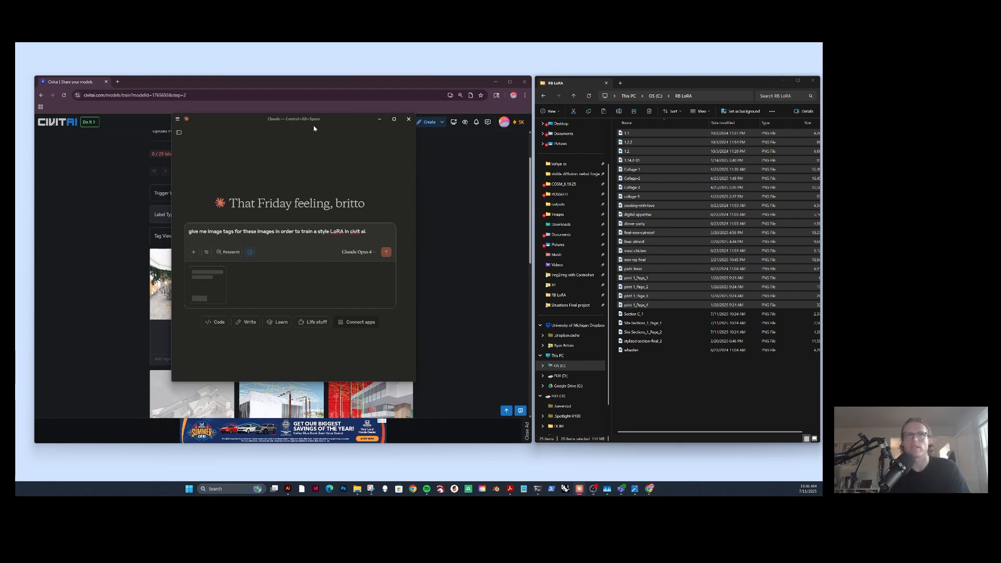
{"action": "left_click_drag", "start_coordinate": [303, 121], "coordinate": [625, 118]}
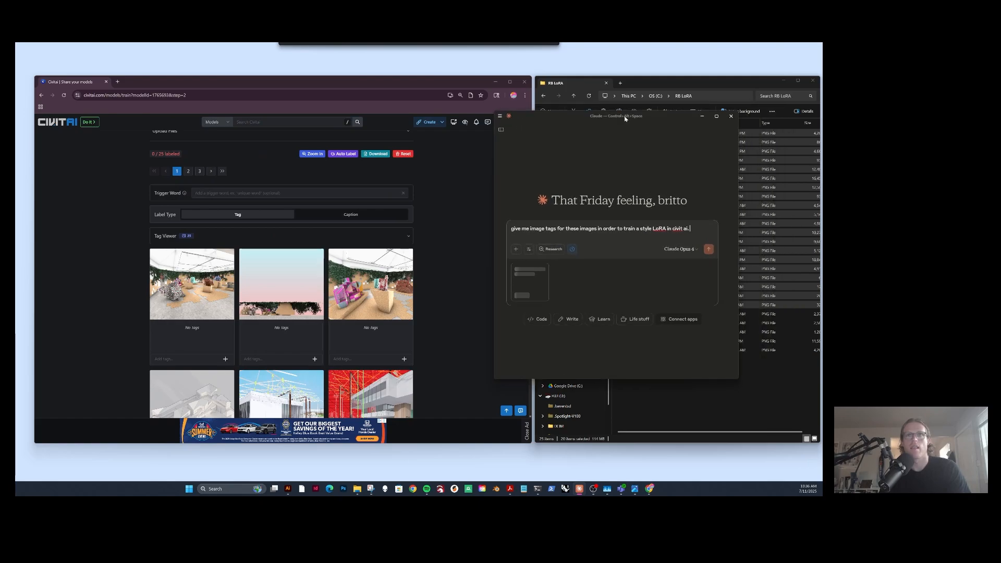
Look through the first page of uploaded training images on Civitai and go to page 2.
{"action": "scroll", "coordinate": [304, 303], "scroll_direction": "down", "scroll_amount": 3}
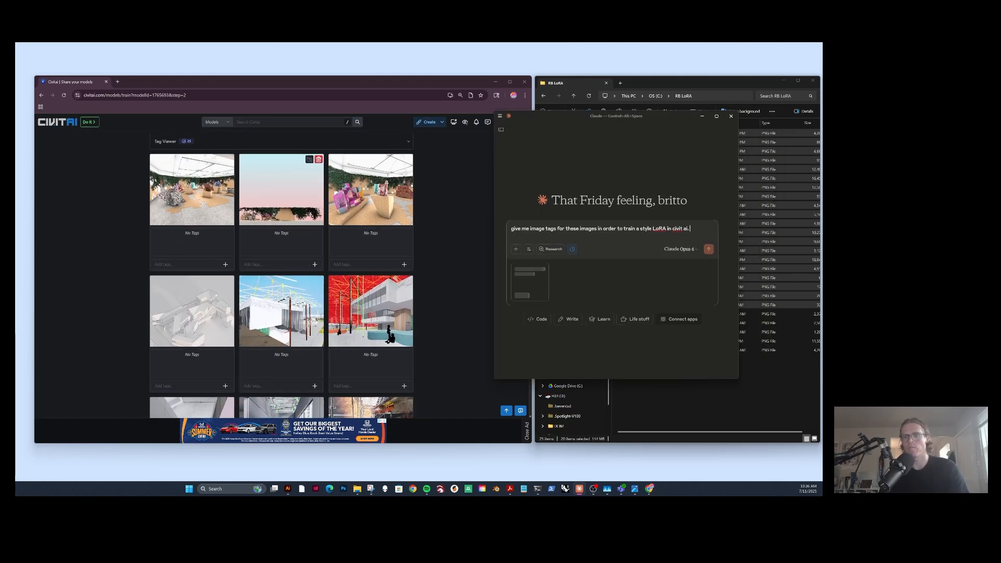
{"action": "scroll", "coordinate": [299, 327], "scroll_direction": "down", "scroll_amount": 3}
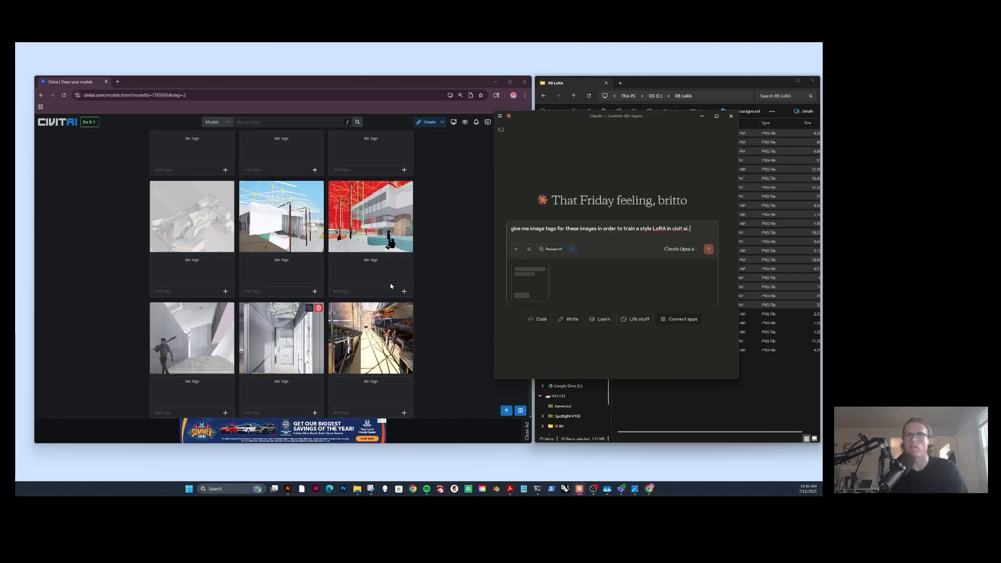
{"action": "scroll", "coordinate": [429, 291], "scroll_direction": "up", "scroll_amount": 10}
{"action": "scroll", "coordinate": [429, 295], "scroll_direction": "down", "scroll_amount": 3}
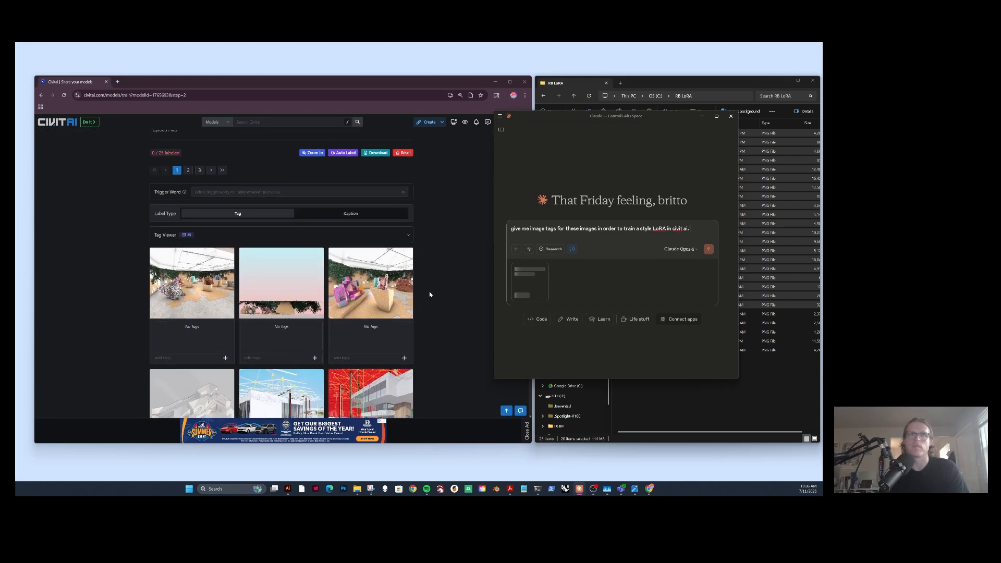
{"action": "scroll", "coordinate": [430, 294], "scroll_direction": "down", "scroll_amount": 6}
{"action": "scroll", "coordinate": [430, 295], "scroll_direction": "up", "scroll_amount": 6}
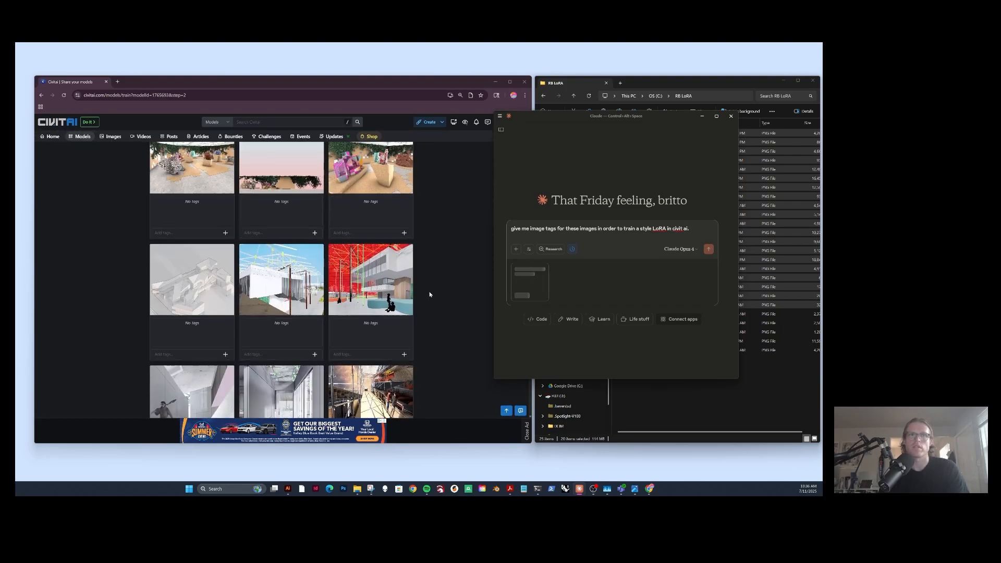
{"action": "scroll", "coordinate": [428, 293], "scroll_direction": "up", "scroll_amount": 2}
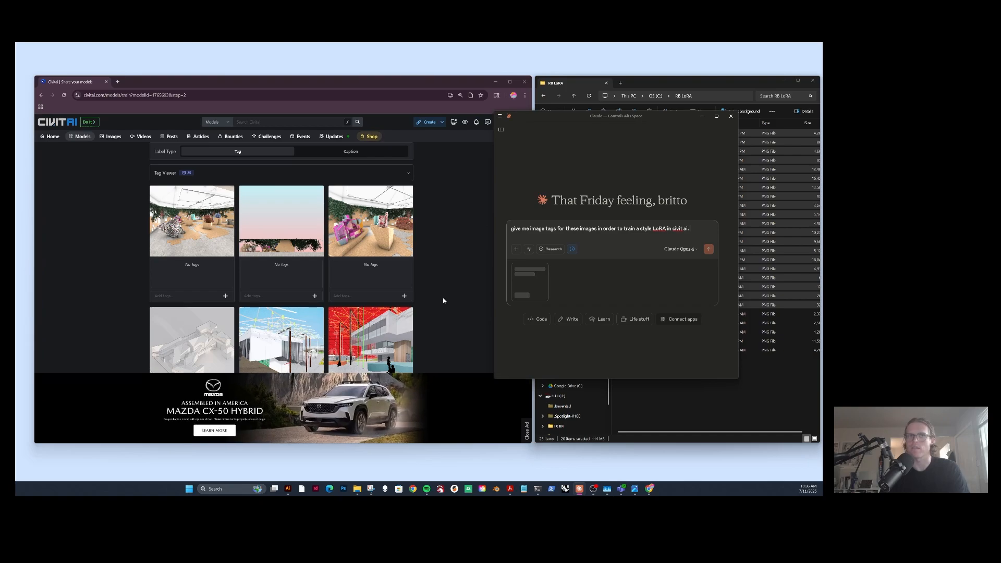
{"action": "scroll", "coordinate": [443, 301], "scroll_direction": "down", "scroll_amount": 5}
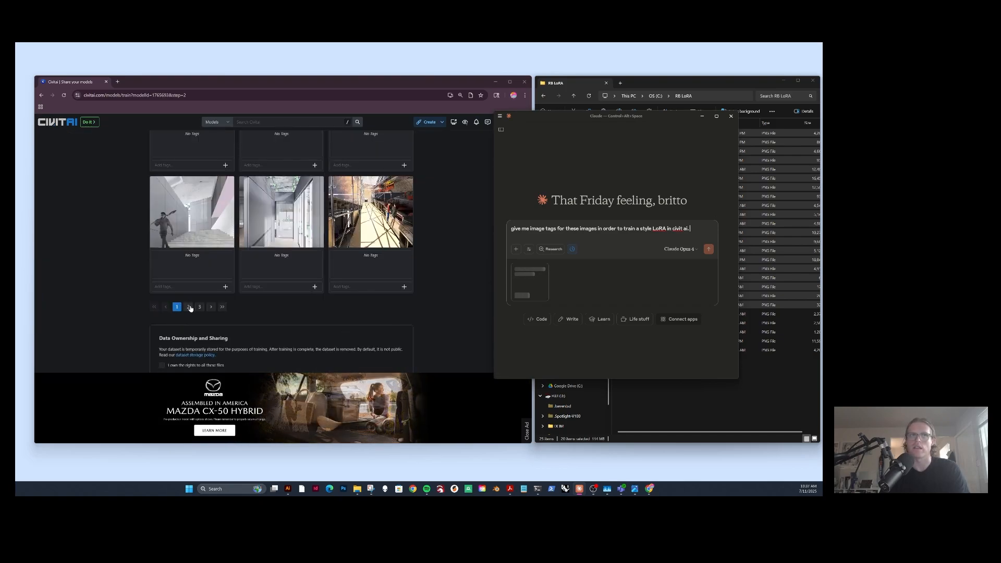
{"action": "left_click", "coordinate": [190, 308]}
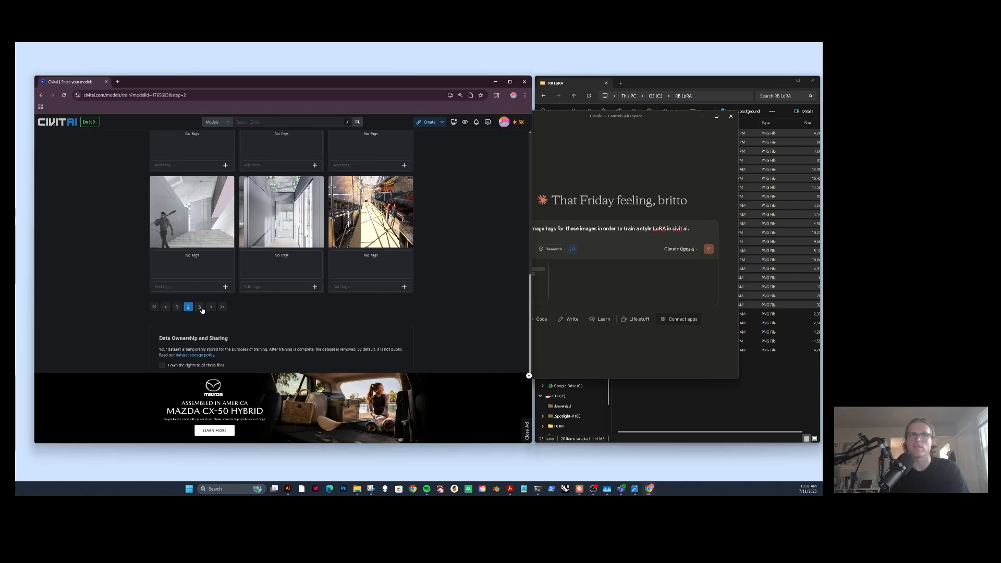
Look through the last page of uploaded training images and return to page 1.
{"action": "left_click", "coordinate": [200, 308]}
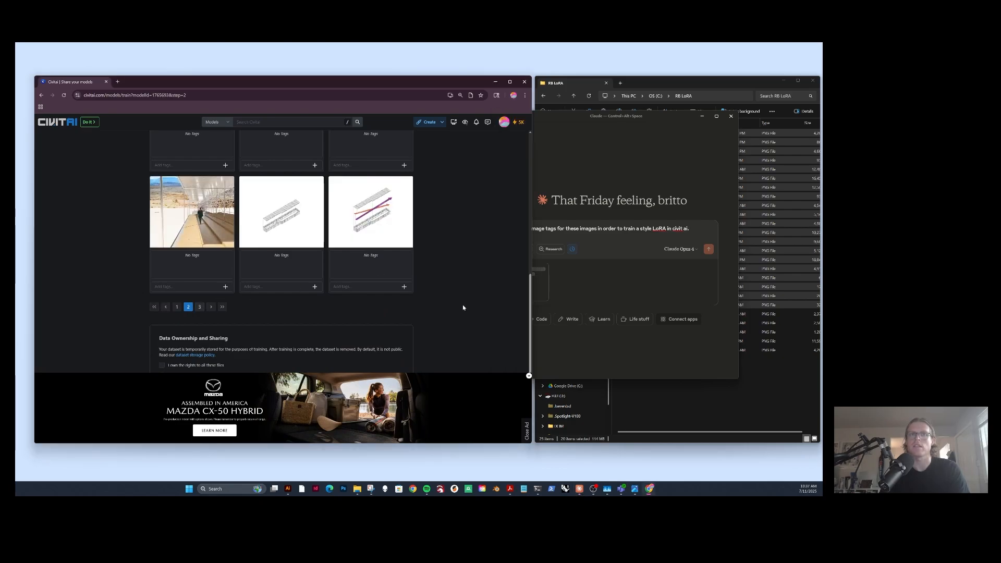
{"action": "scroll", "coordinate": [462, 306], "scroll_direction": "down", "scroll_amount": 5}
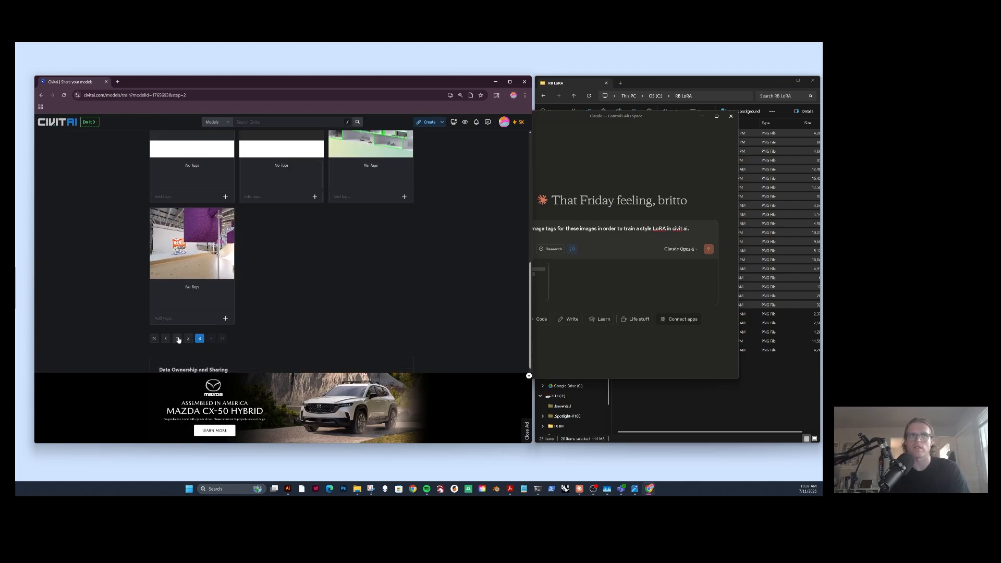
{"action": "left_click", "coordinate": [177, 340]}
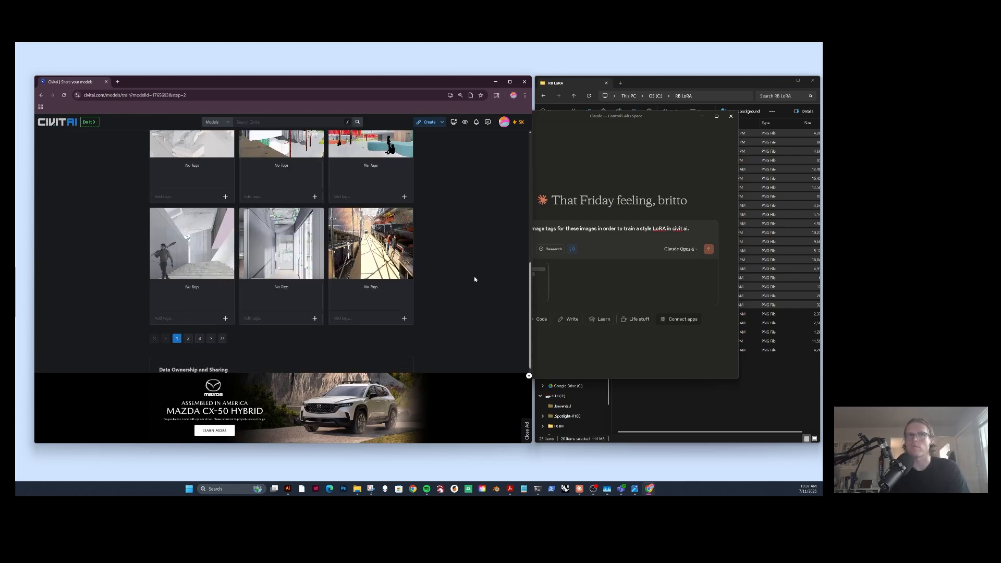
{"action": "scroll", "coordinate": [474, 280], "scroll_direction": "up", "scroll_amount": 1}
{"action": "scroll", "coordinate": [474, 279], "scroll_direction": "up", "scroll_amount": 2}
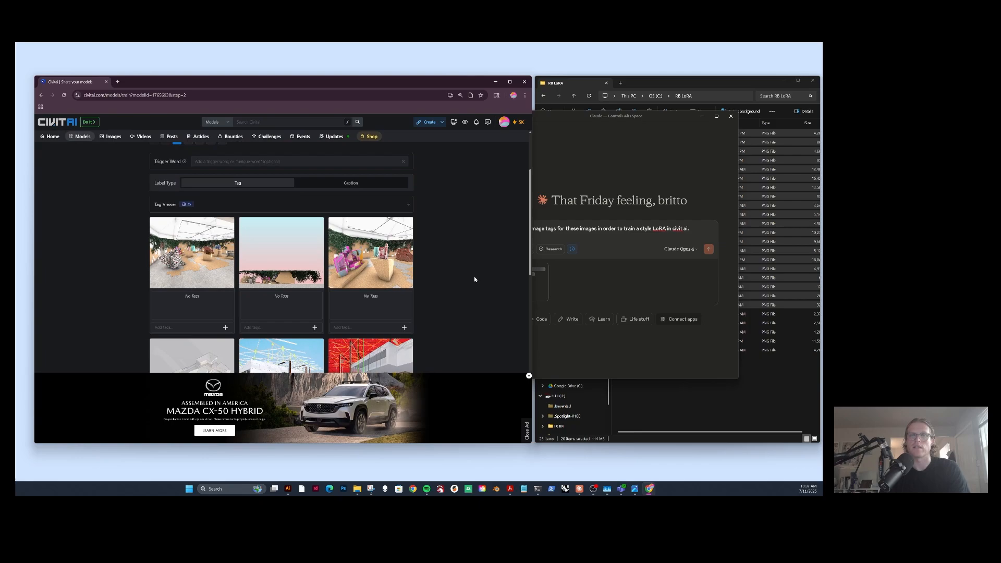
Place the Claude window directly beside the Civitai page and collapse the large advertisement covering the training images.
{"action": "left_click_drag", "start_coordinate": [599, 117], "coordinate": [641, 83]}
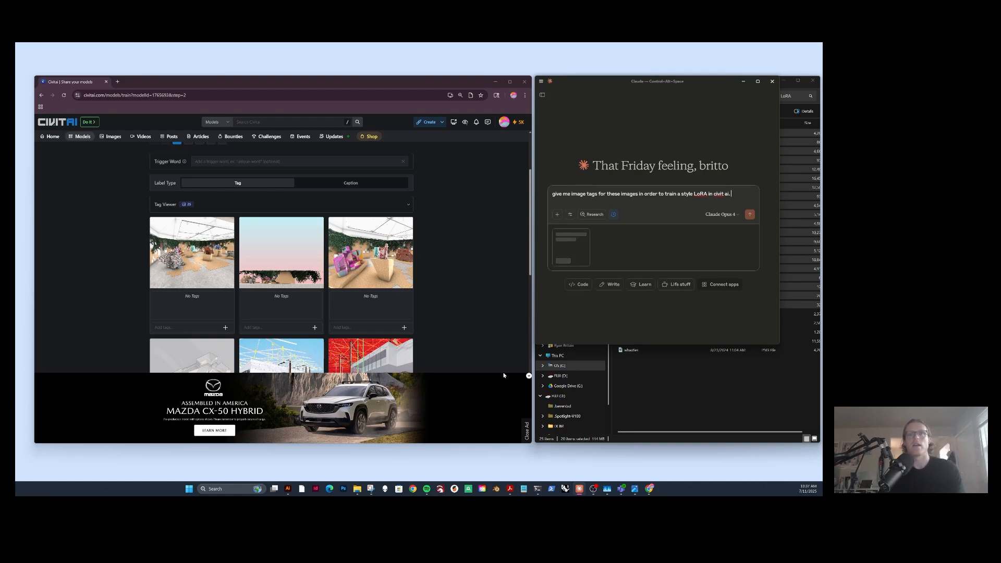
{"action": "left_click", "coordinate": [529, 375]}
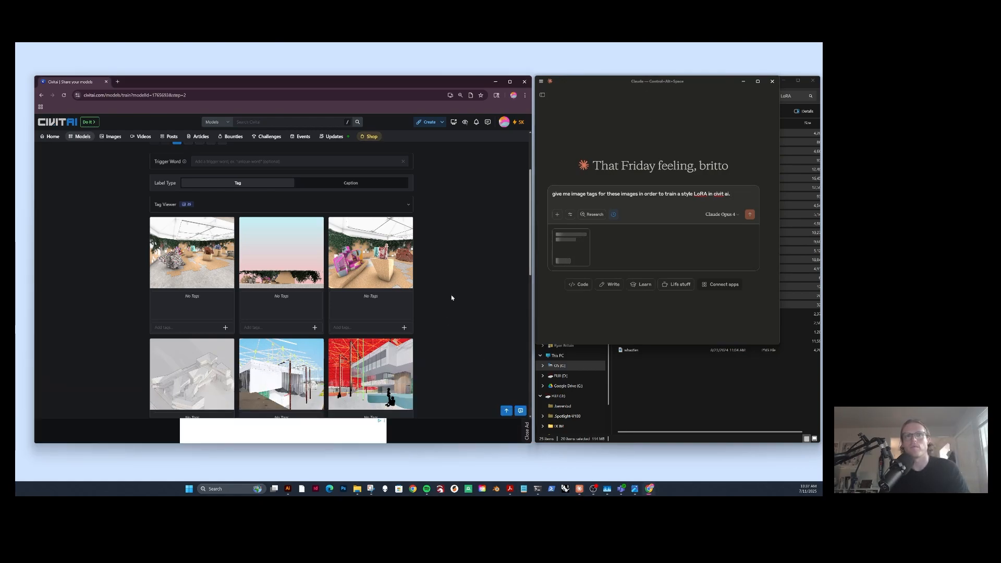
{"action": "scroll", "coordinate": [451, 298], "scroll_direction": "down", "scroll_amount": 1}
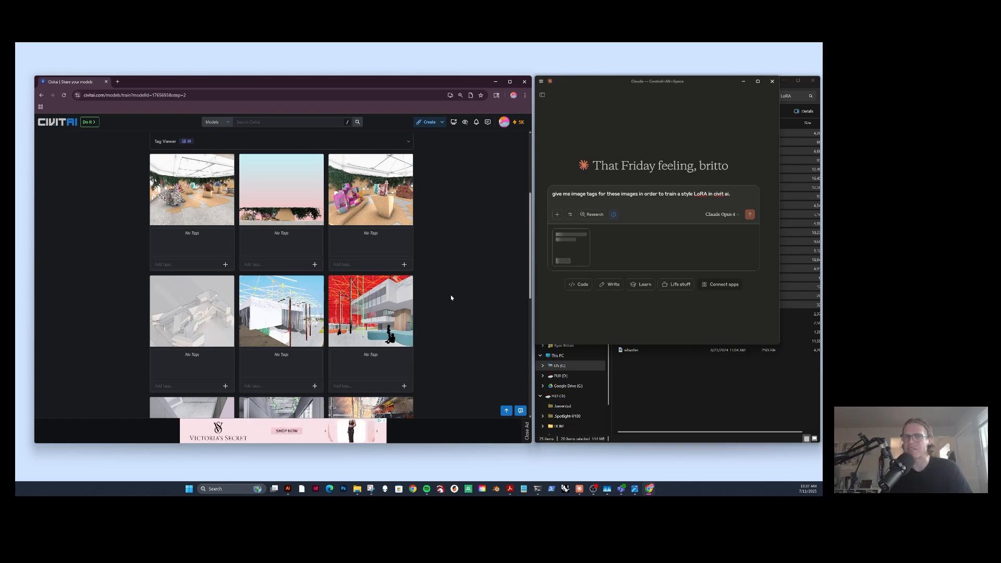
{"action": "scroll", "coordinate": [451, 298], "scroll_direction": "down", "scroll_amount": 2}
{"action": "scroll", "coordinate": [451, 298], "scroll_direction": "up", "scroll_amount": 2}
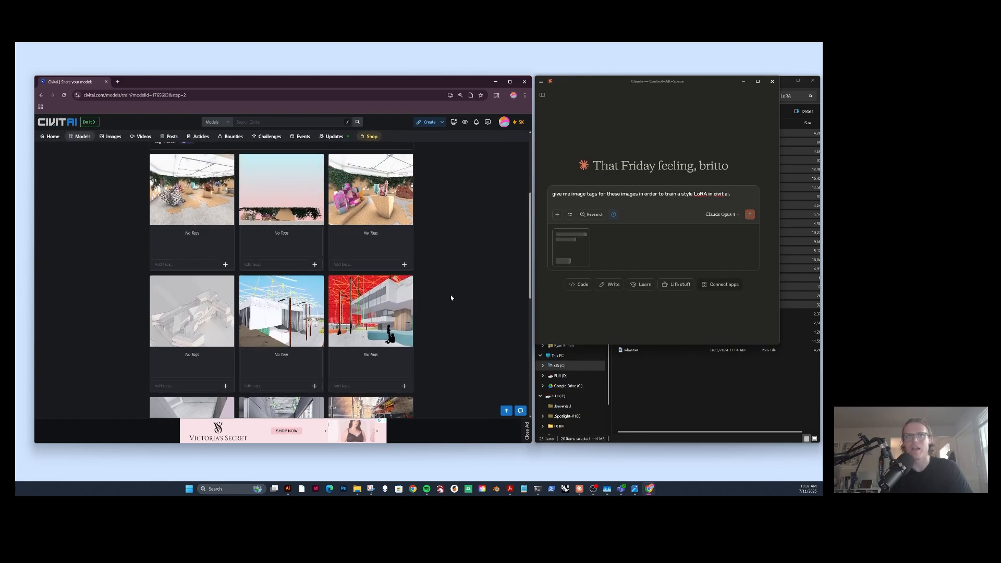
{"action": "scroll", "coordinate": [451, 296], "scroll_direction": "up", "scroll_amount": 1}
{"action": "scroll", "coordinate": [451, 296], "scroll_direction": "down", "scroll_amount": 1}
{"action": "scroll", "coordinate": [451, 295], "scroll_direction": "down", "scroll_amount": 1}
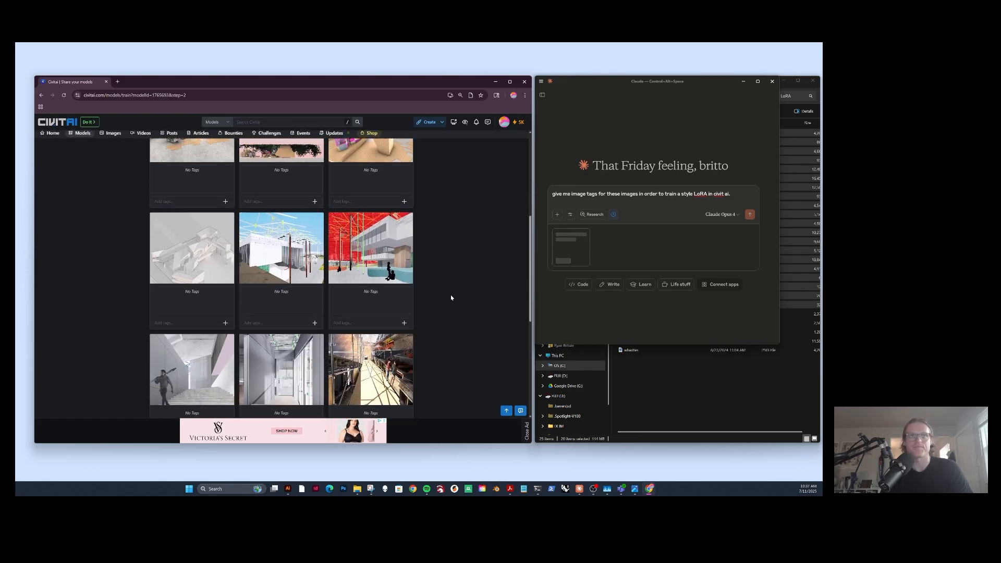
{"action": "scroll", "coordinate": [451, 297], "scroll_direction": "up", "scroll_amount": 2}
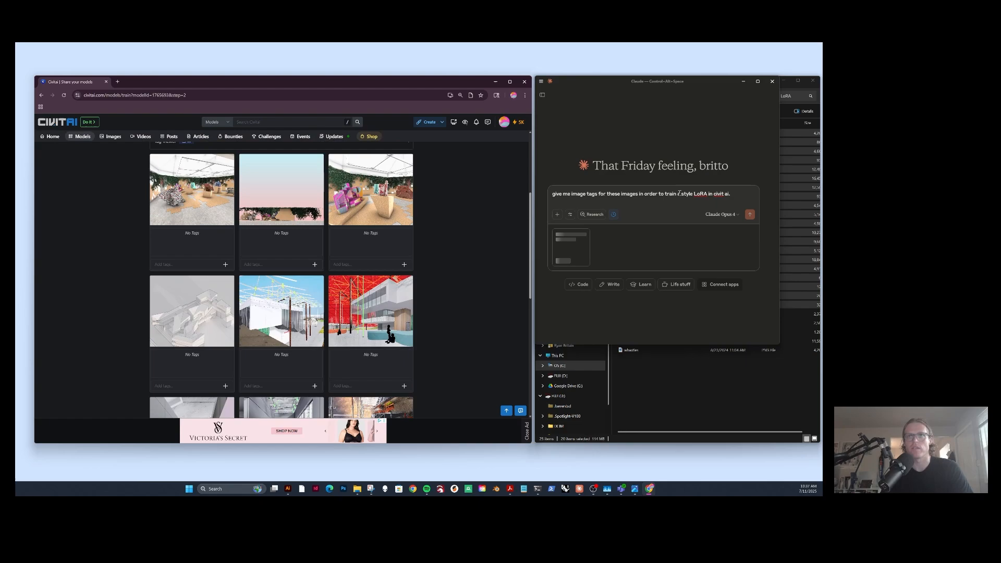
Stretch the Claude window down to the height of the browser window and send the image-tag prompt with its attached images.
{"action": "left_click_drag", "start_coordinate": [620, 79], "coordinate": [621, 82]}
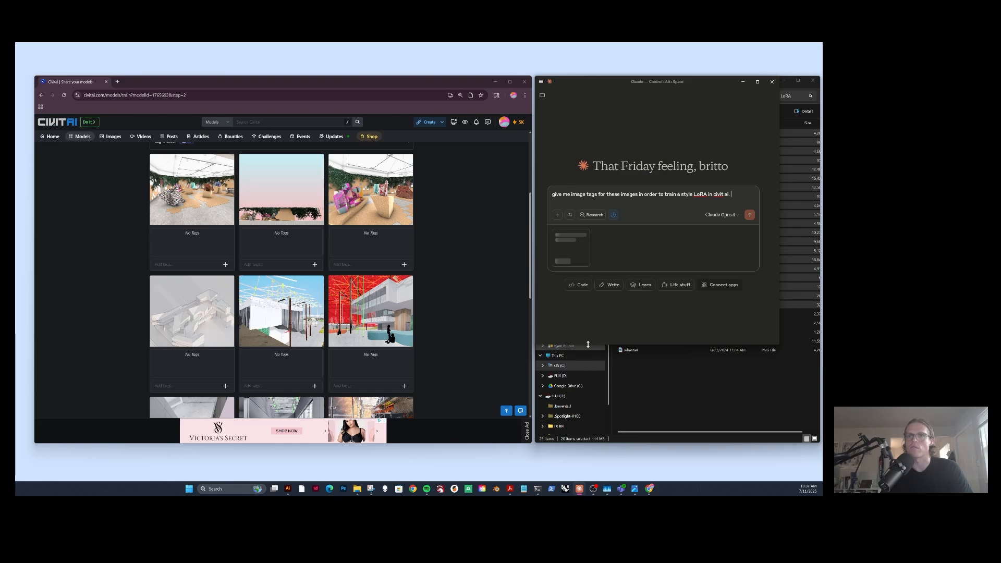
{"action": "left_click_drag", "start_coordinate": [588, 344], "coordinate": [580, 441]}
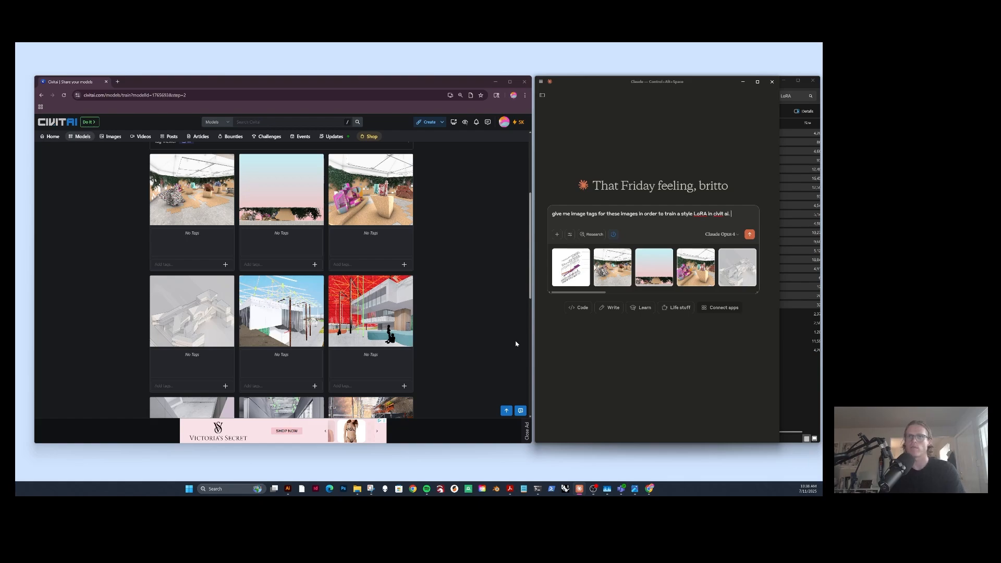
{"action": "key", "text": "Return"}
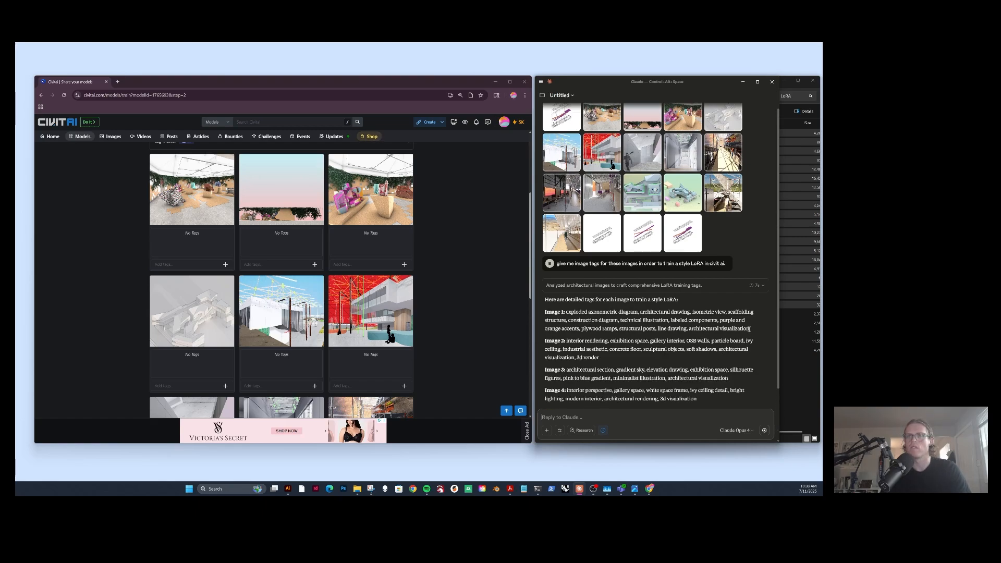
Copy Claude's tags for Image 1 and add them to the matching exploded axonometric diagram on page 3 of the training images.
{"action": "left_click_drag", "start_coordinate": [749, 329], "coordinate": [566, 312]}
{"action": "key", "text": "ctrl+c"}
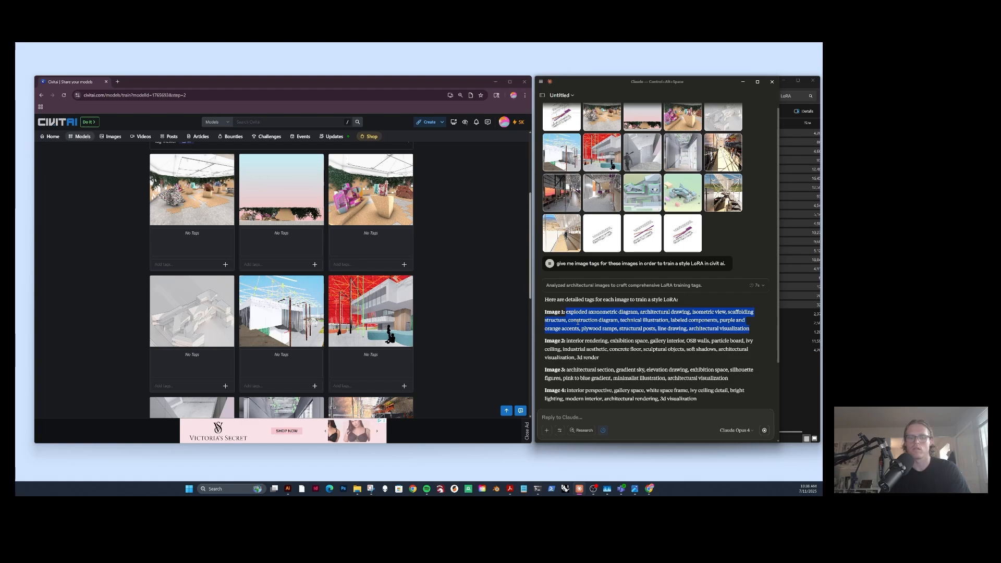
{"action": "left_click", "coordinate": [503, 285]}
{"action": "scroll", "coordinate": [357, 331], "scroll_direction": "down", "scroll_amount": 3}
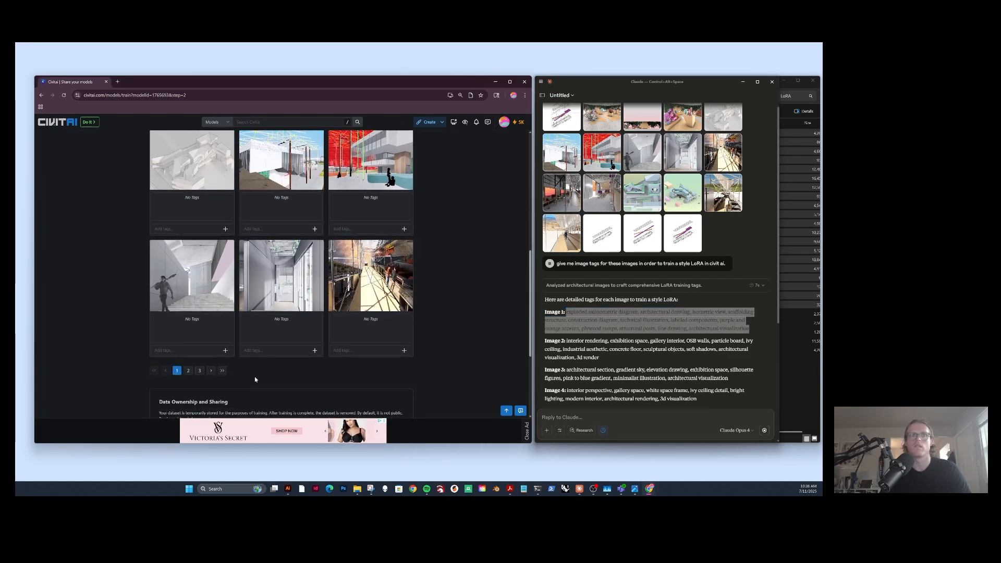
{"action": "left_click", "coordinate": [211, 369]}
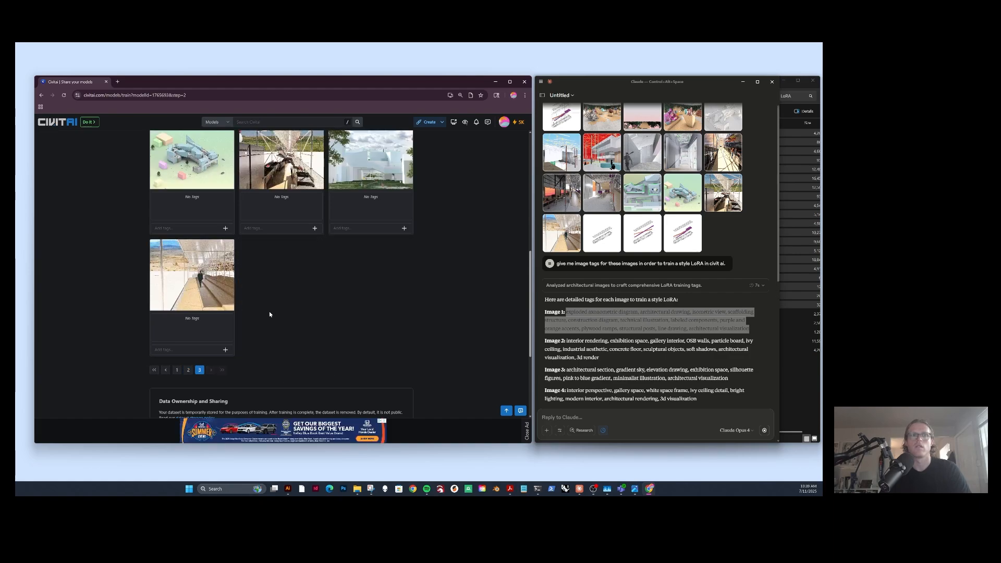
{"action": "scroll", "coordinate": [269, 311], "scroll_direction": "up", "scroll_amount": 4}
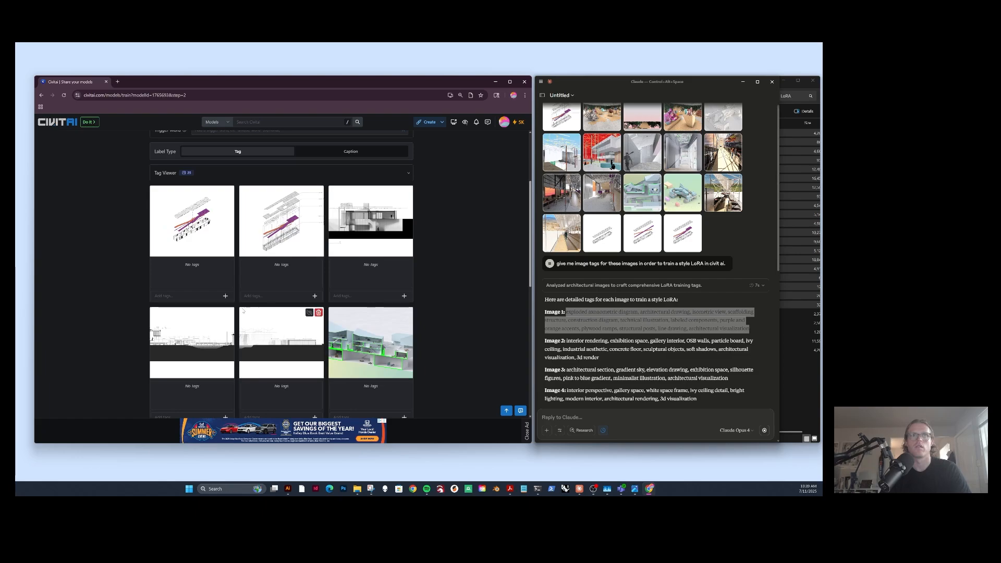
{"action": "left_click", "coordinate": [177, 296]}
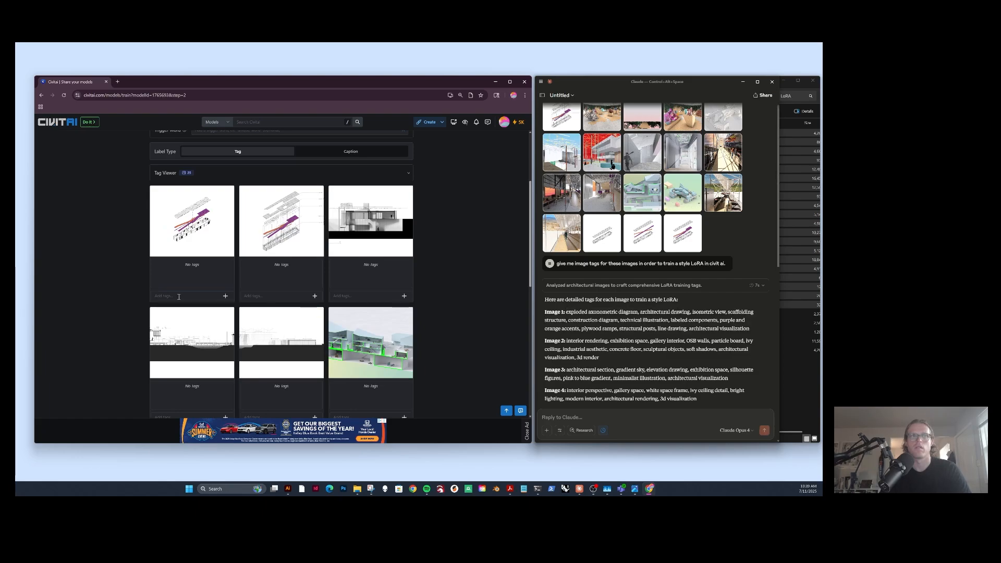
{"action": "key", "text": "ctrl+v"}
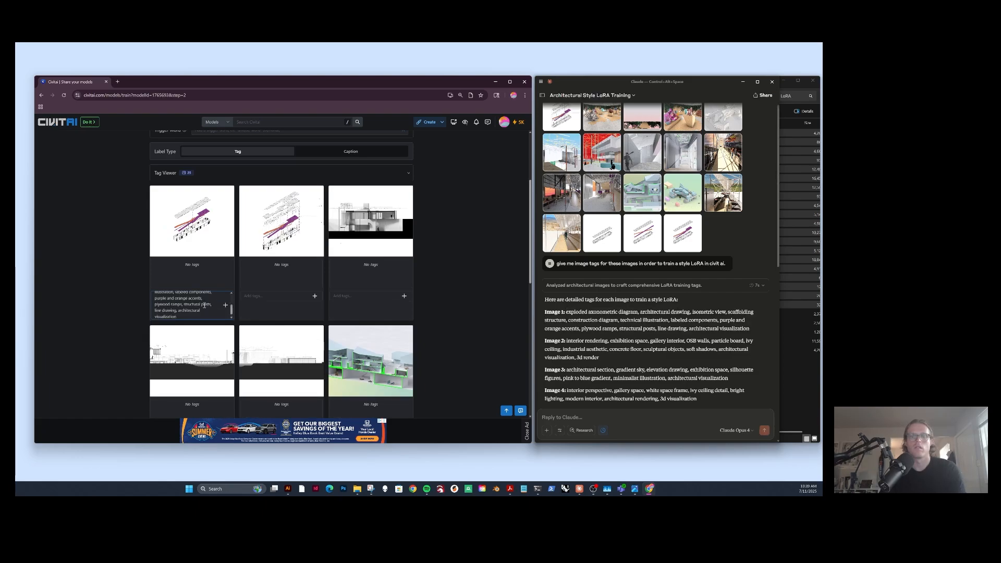
{"action": "key", "text": "Return"}
Review the axonometric diagram's tags and remove "line drawing" and "architectural visualization".
{"action": "scroll", "coordinate": [172, 272], "scroll_direction": "down", "scroll_amount": 1}
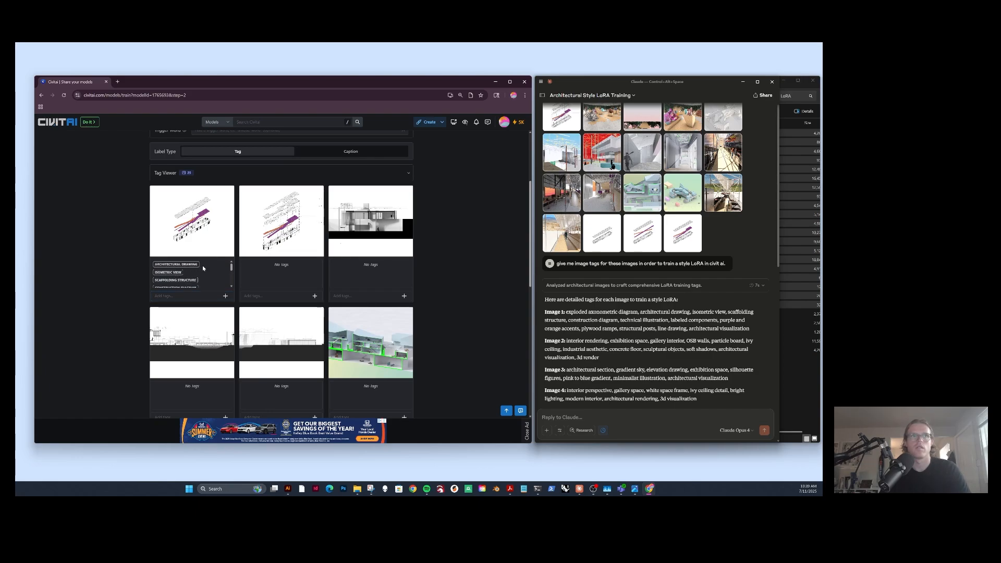
{"action": "scroll", "coordinate": [202, 265], "scroll_direction": "down", "scroll_amount": 3}
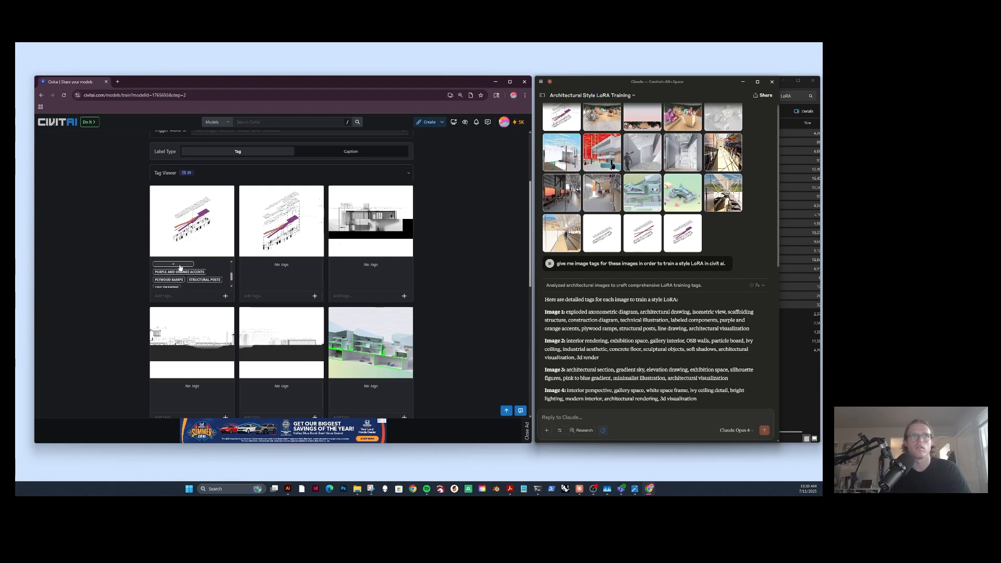
{"action": "scroll", "coordinate": [182, 267], "scroll_direction": "up", "scroll_amount": 2}
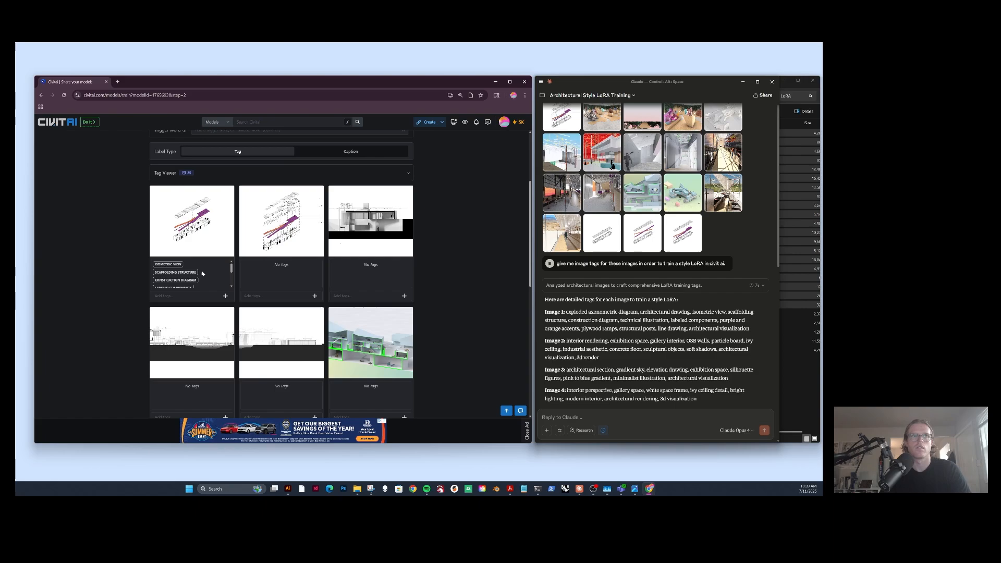
{"action": "scroll", "coordinate": [203, 272], "scroll_direction": "down", "scroll_amount": 3}
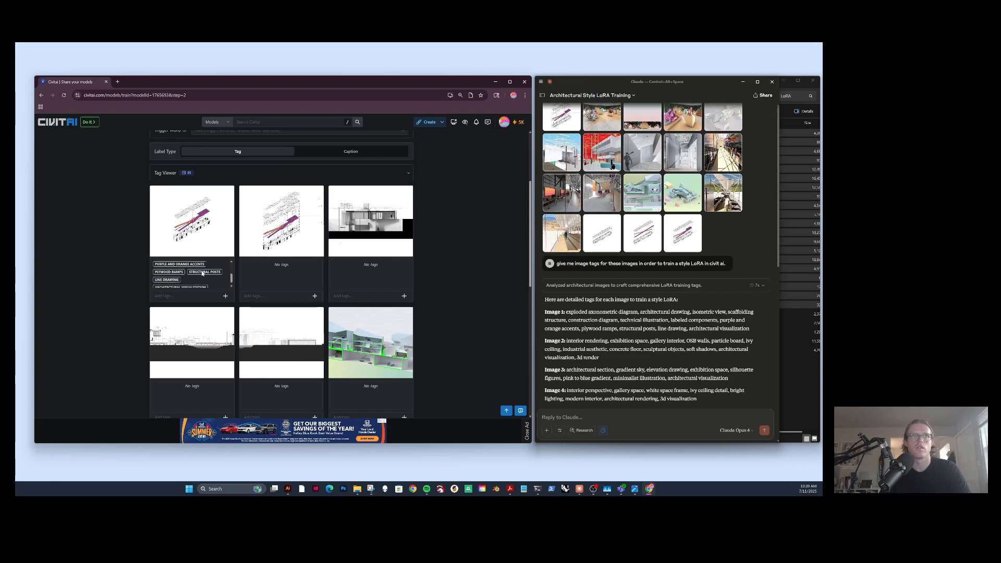
{"action": "left_click", "coordinate": [168, 279]}
{"action": "scroll", "coordinate": [223, 262], "scroll_direction": "down", "scroll_amount": 1}
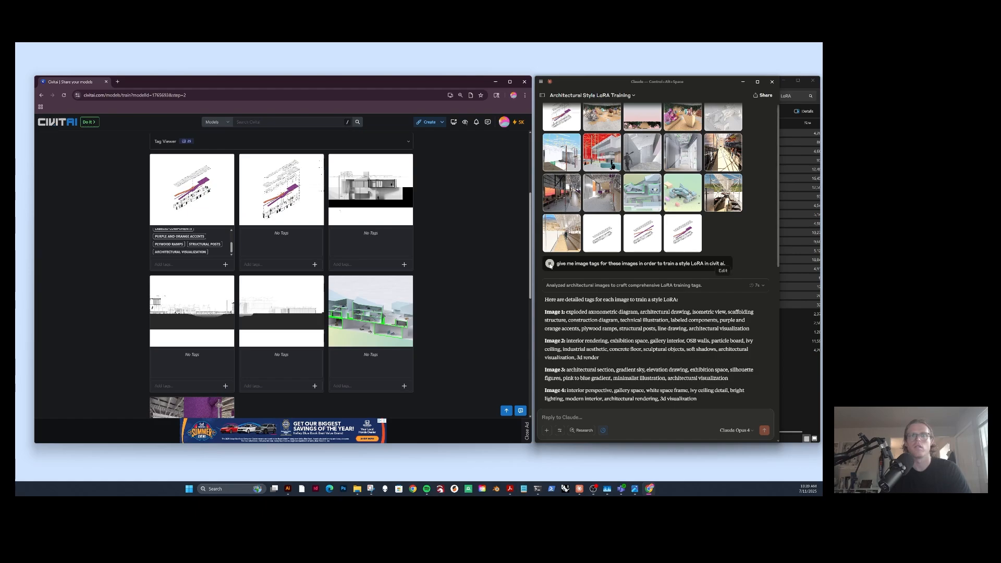
{"action": "left_click", "coordinate": [181, 254]}
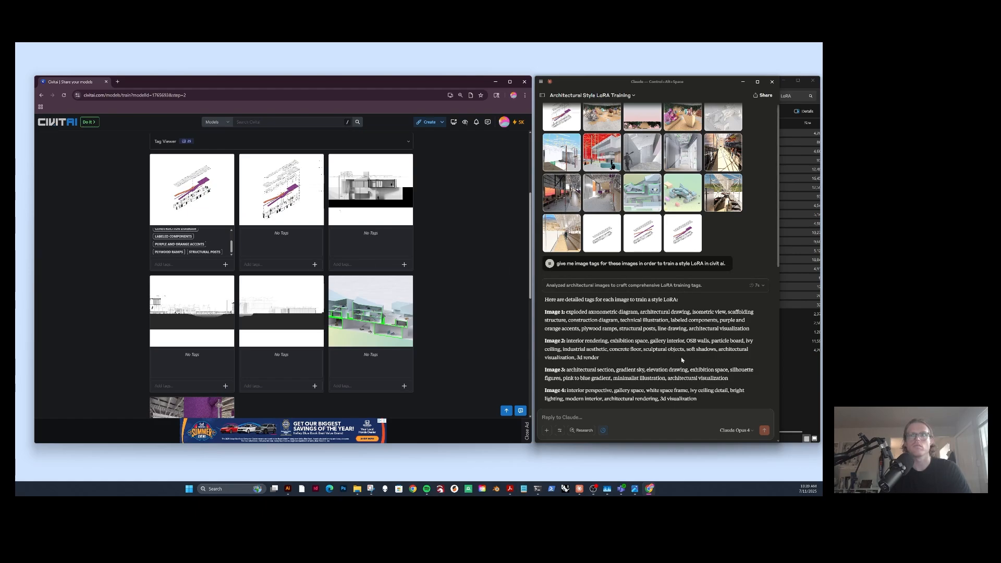
Copy Claude's tags for Image 2 and add them to the first gallery interior image on page 1 of the training images.
{"action": "left_click_drag", "start_coordinate": [599, 358], "coordinate": [567, 341]}
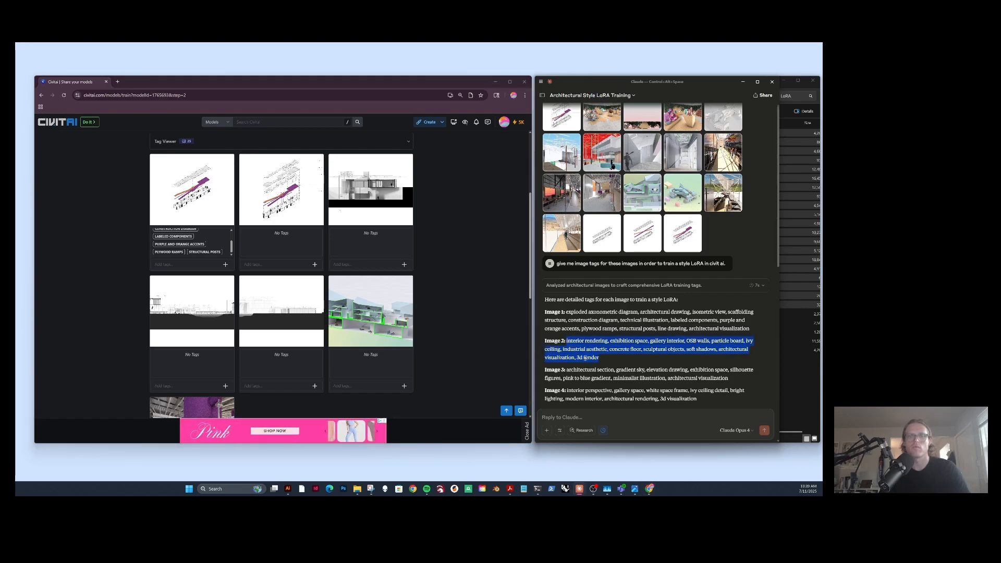
{"action": "scroll", "coordinate": [600, 320], "scroll_direction": "up", "scroll_amount": 1}
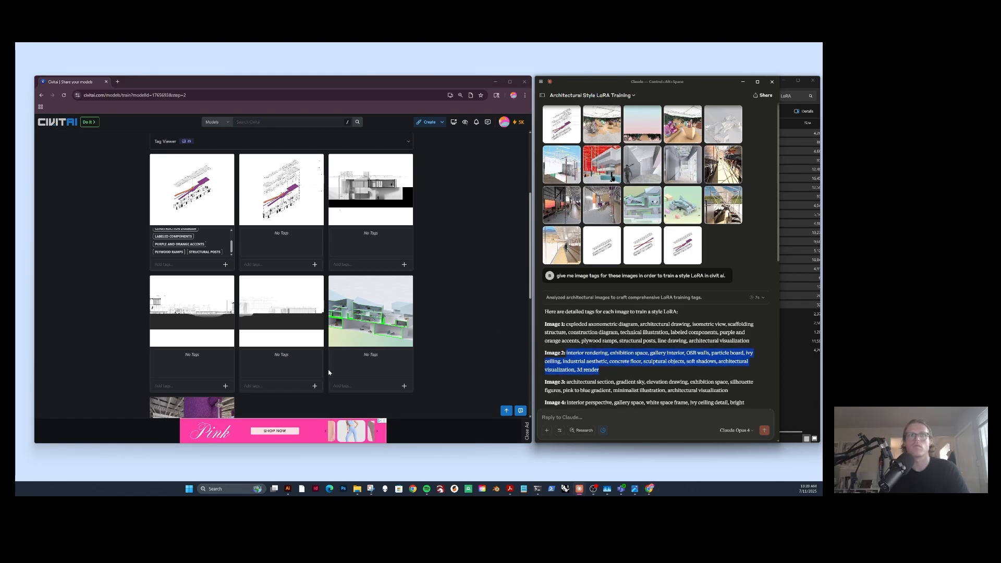
{"action": "scroll", "coordinate": [292, 355], "scroll_direction": "down", "scroll_amount": 4}
{"action": "left_click", "coordinate": [165, 306]}
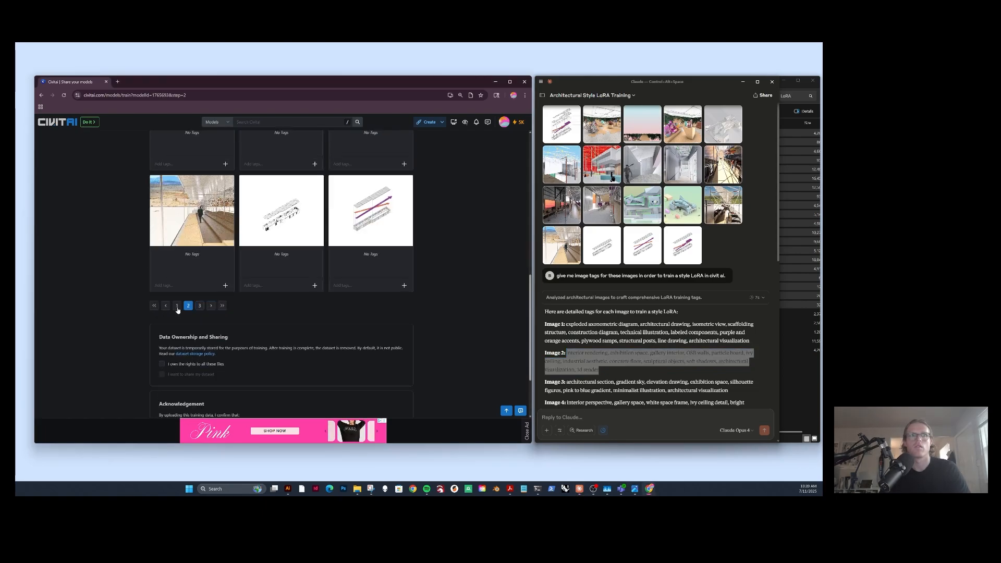
{"action": "left_click", "coordinate": [177, 307]}
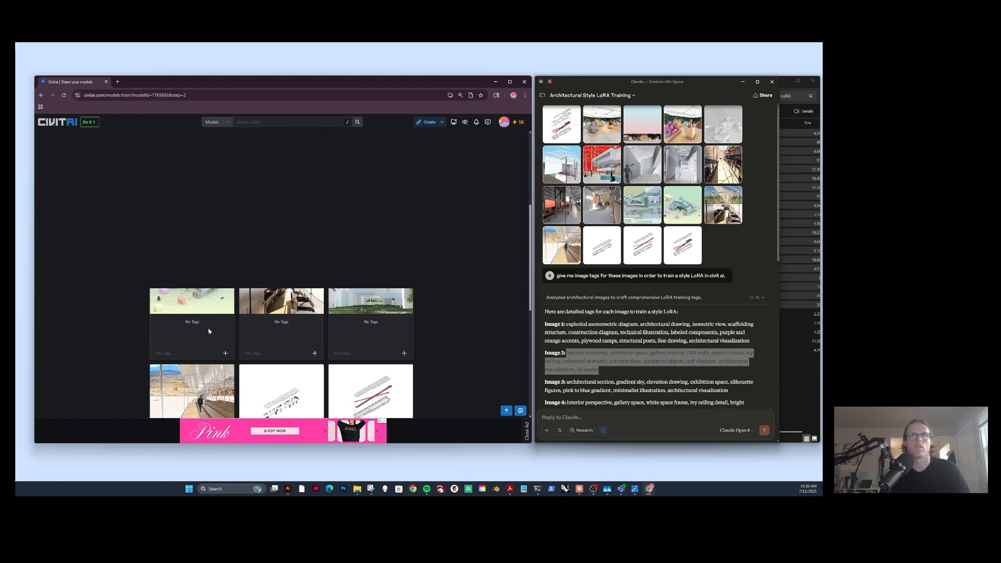
{"action": "scroll", "coordinate": [208, 331], "scroll_direction": "up", "scroll_amount": 3}
{"action": "scroll", "coordinate": [210, 329], "scroll_direction": "down", "scroll_amount": 1}
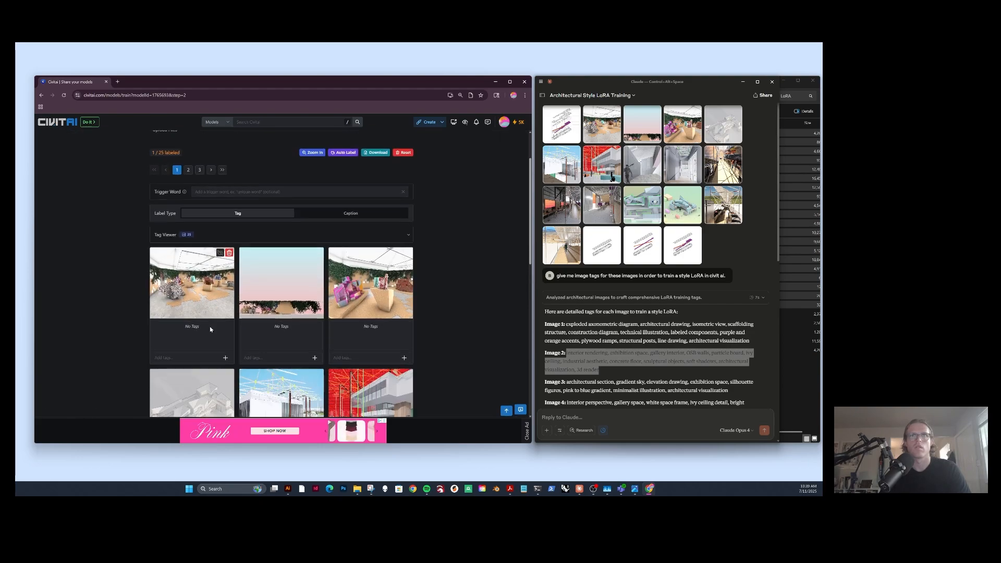
{"action": "left_click", "coordinate": [176, 357]}
{"action": "key", "text": "ctrl+v"}
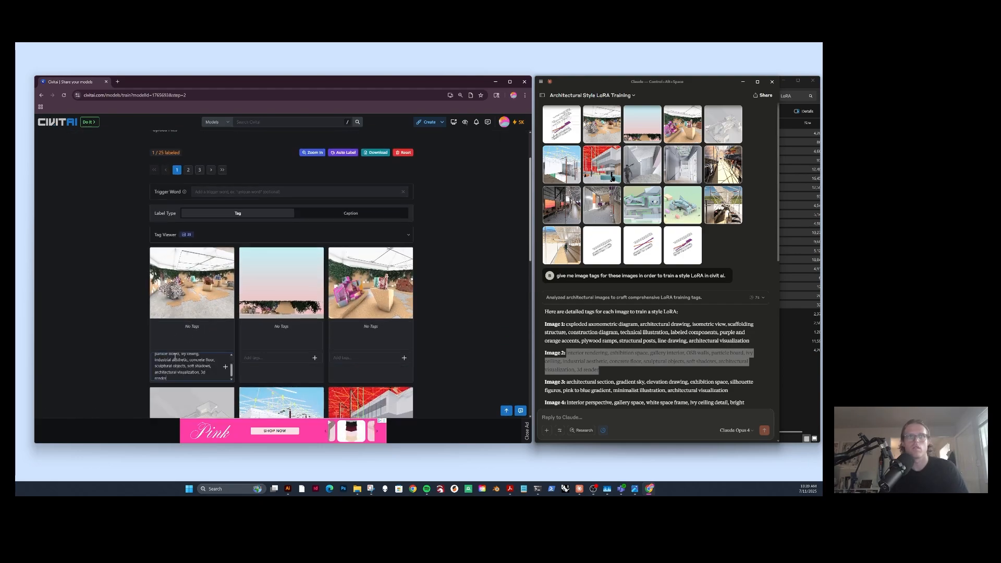
{"action": "key", "text": "Return"}
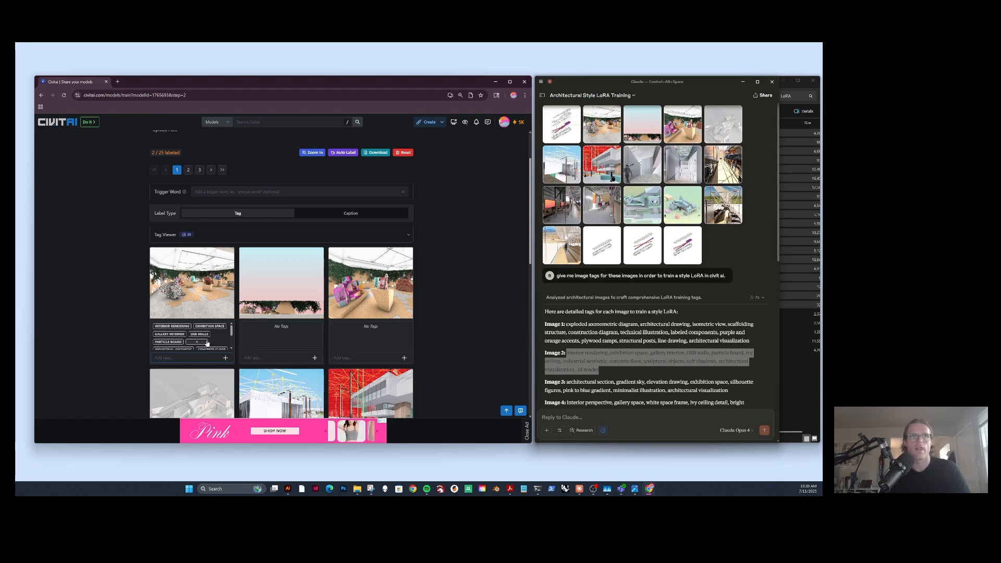
Review the tagged images on page 1 together with the ownership, acknowledgement and label type settings.
{"action": "scroll", "coordinate": [184, 339], "scroll_direction": "down", "scroll_amount": 2}
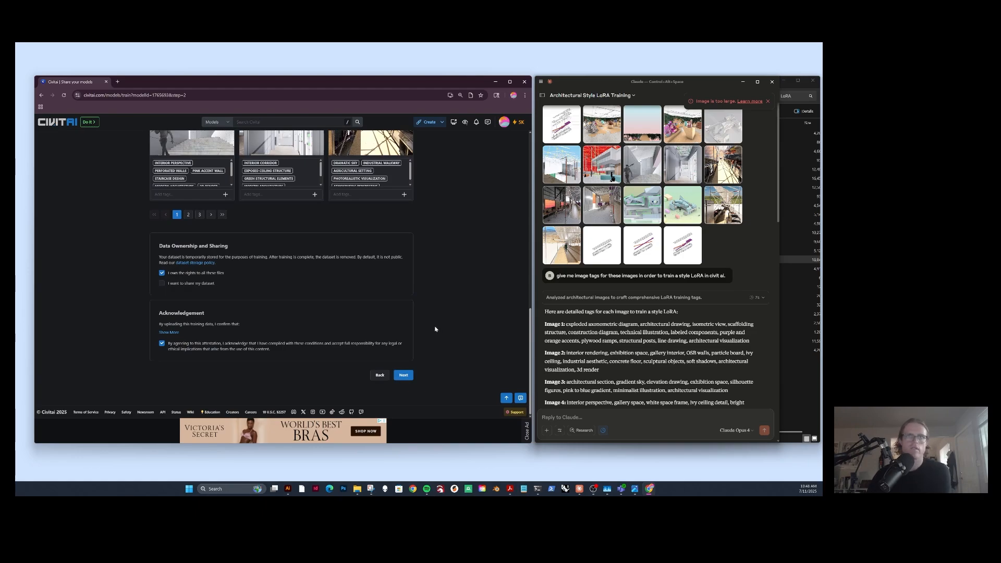
{"action": "scroll", "coordinate": [433, 331], "scroll_direction": "up", "scroll_amount": 3}
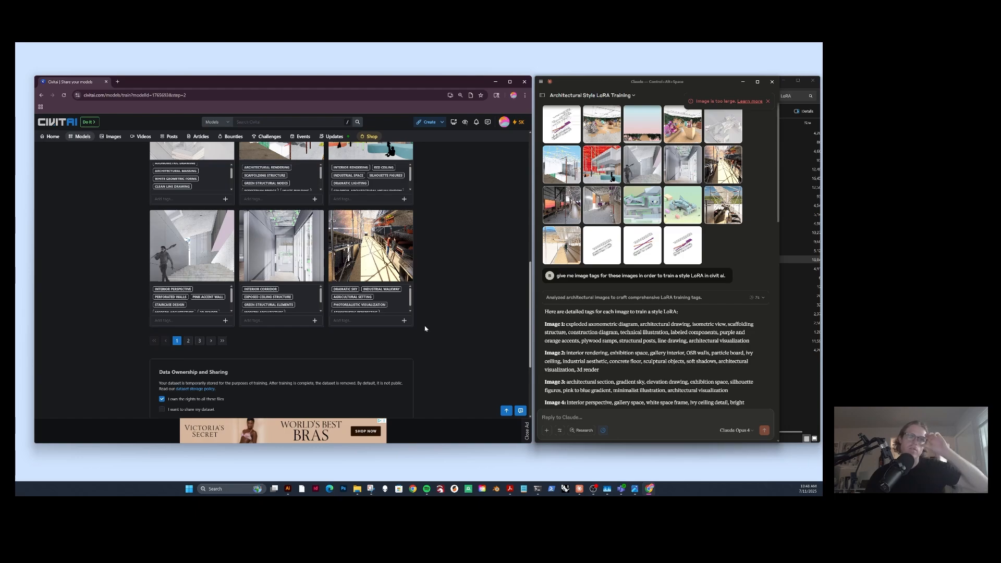
{"action": "scroll", "coordinate": [425, 329], "scroll_direction": "up", "scroll_amount": 5}
{"action": "scroll", "coordinate": [425, 328], "scroll_direction": "up", "scroll_amount": 1}
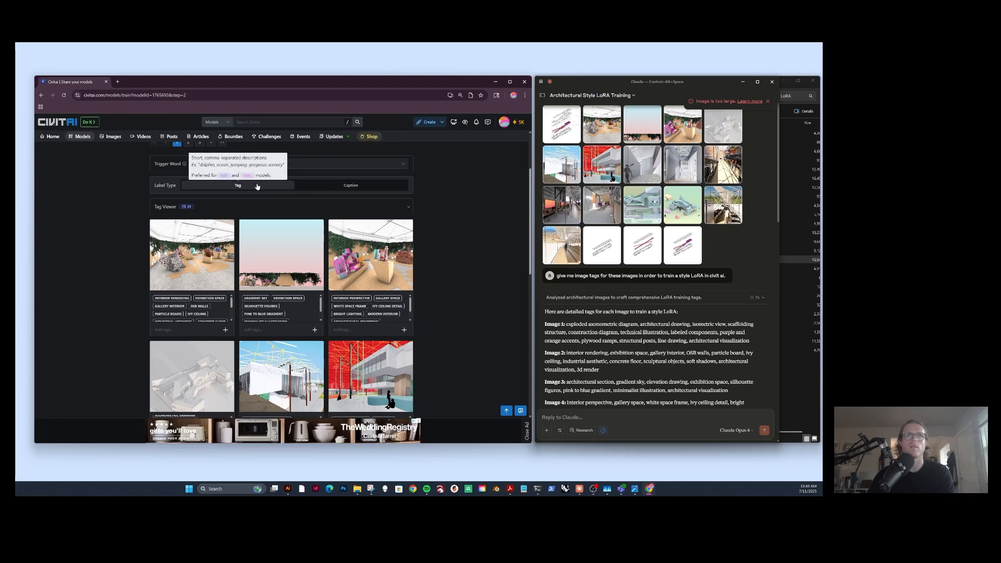
Continue to the review stage and ask Claude to suggest the best training parameters for an SDXL architectural visualization style LoRA from this dataset.
{"action": "scroll", "coordinate": [452, 299], "scroll_direction": "down", "scroll_amount": 8}
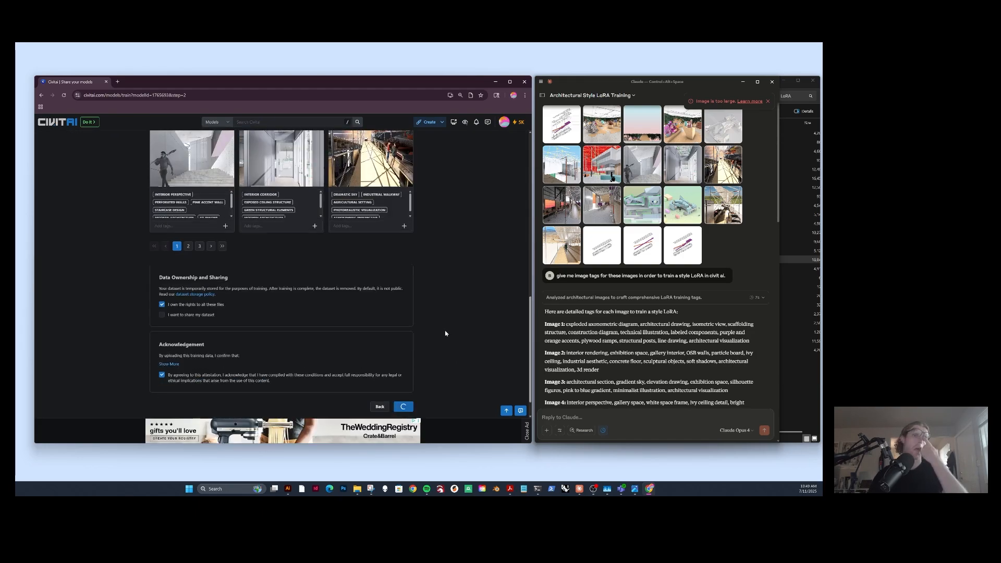
{"action": "left_click", "coordinate": [601, 415]}
{"action": "type", "text": "suggest"}
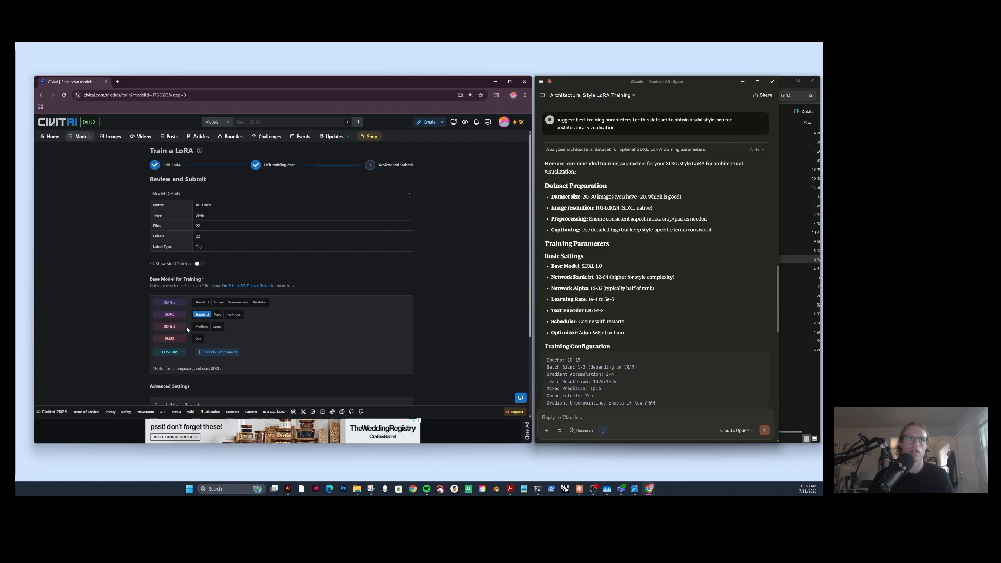
Check the description of the SDXL Pony base model and return the selection to SDXL Standard.
{"action": "scroll", "coordinate": [193, 318], "scroll_direction": "down", "scroll_amount": 1}
{"action": "left_click", "coordinate": [218, 284]}
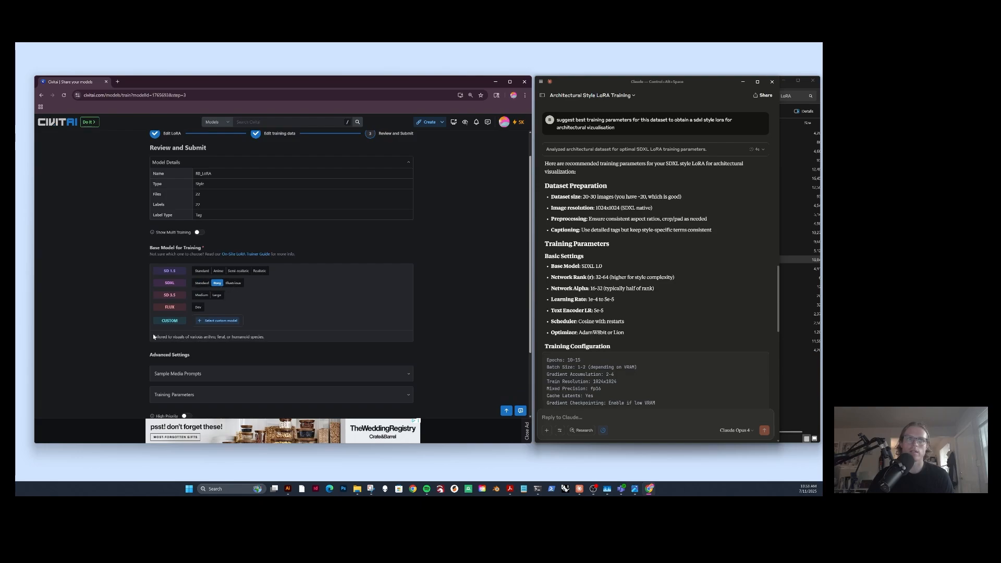
{"action": "left_click_drag", "start_coordinate": [154, 337], "coordinate": [264, 343]}
{"action": "left_click", "coordinate": [199, 284]}
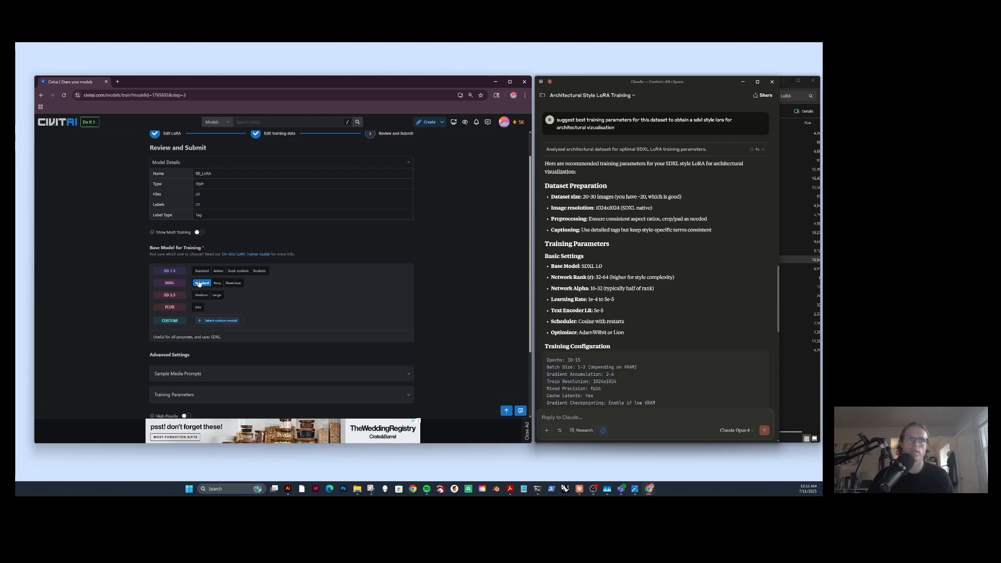
Expand the sample media prompts and ask Claude to give three sample prompts for training this dataset to see sample results.
{"action": "scroll", "coordinate": [320, 317], "scroll_direction": "down", "scroll_amount": 1}
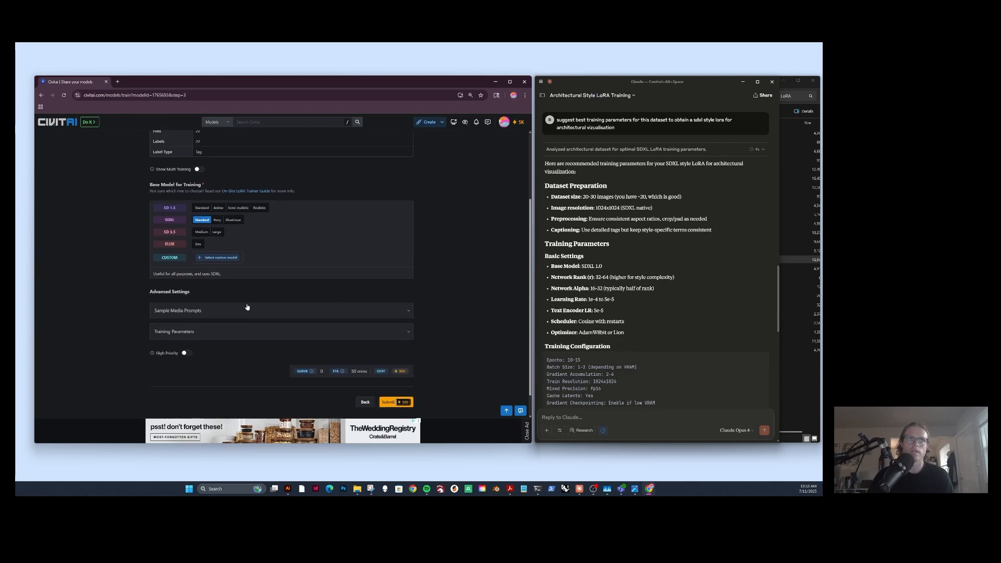
{"action": "left_click", "coordinate": [187, 312]}
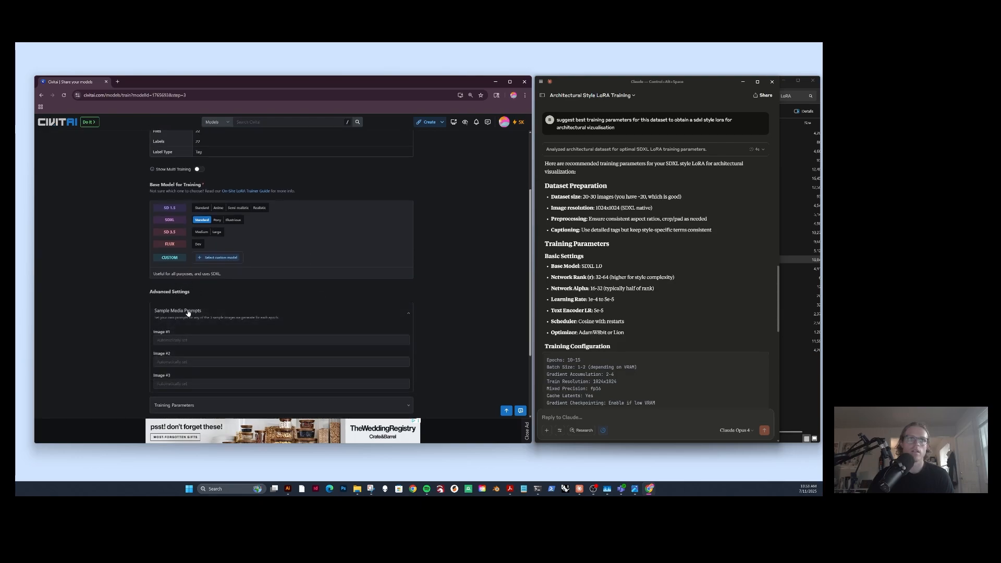
{"action": "scroll", "coordinate": [188, 312], "scroll_direction": "down", "scroll_amount": 1}
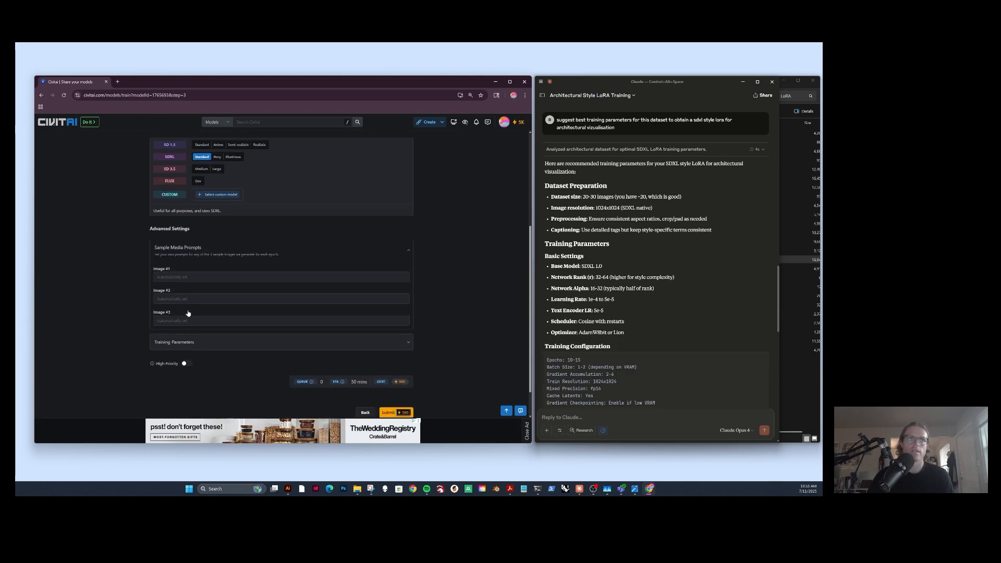
{"action": "left_click", "coordinate": [597, 415]}
{"action": "type", "text": "give"}
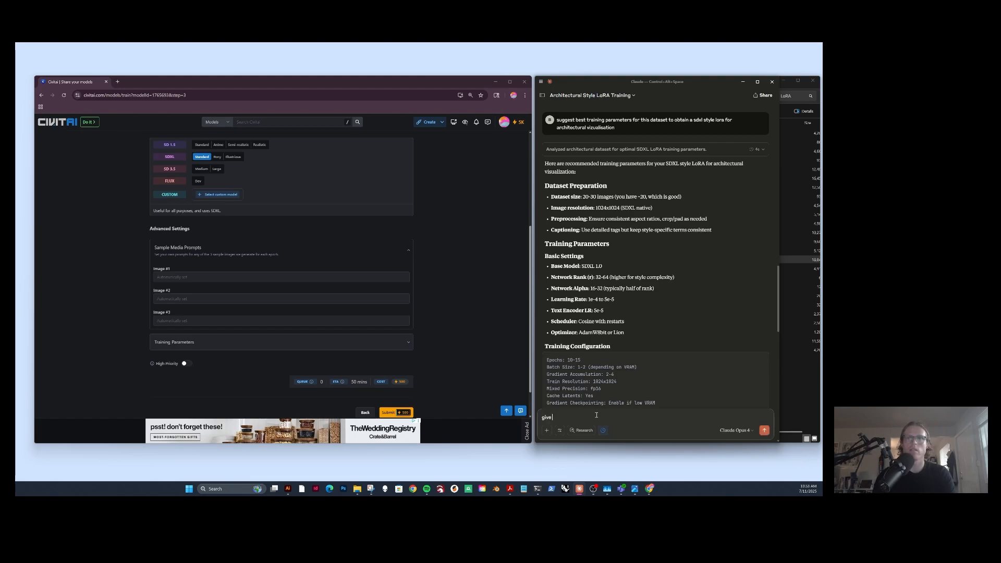
{"action": "type", "text": " me three sample "}
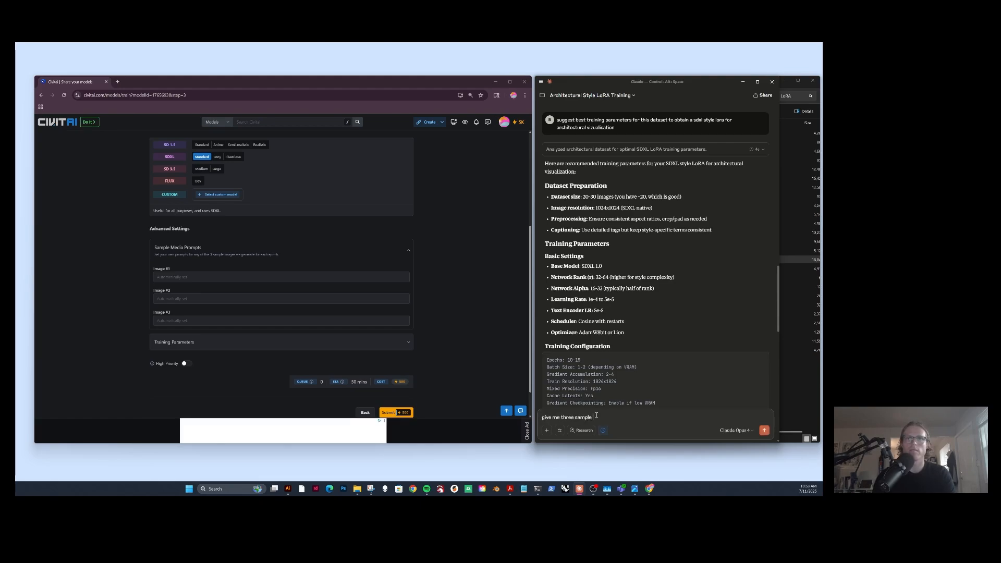
{"action": "type", "text": "prompts for training this dataset to see s"}
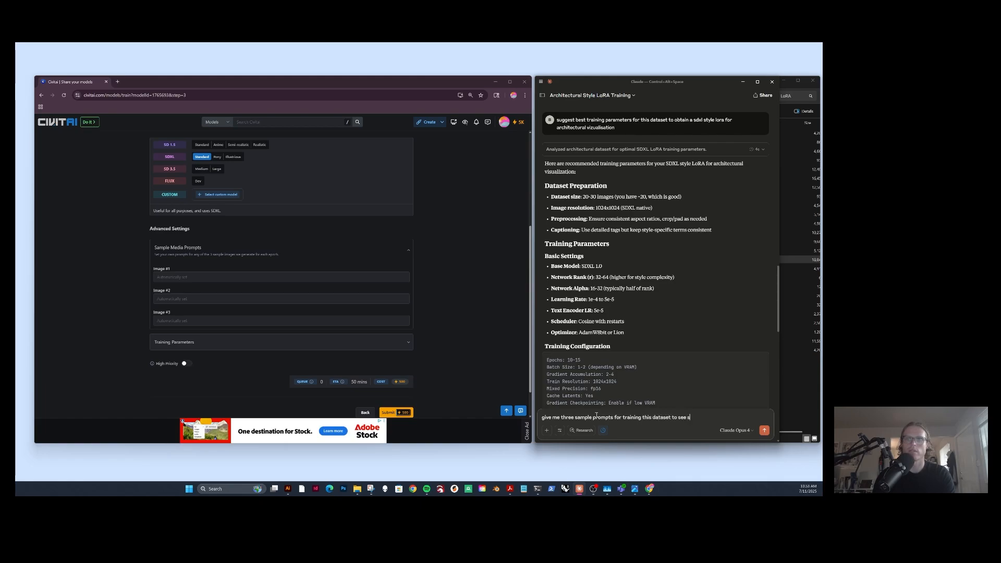
{"action": "type", "text": "ample results"}
{"action": "key", "text": "Return"}
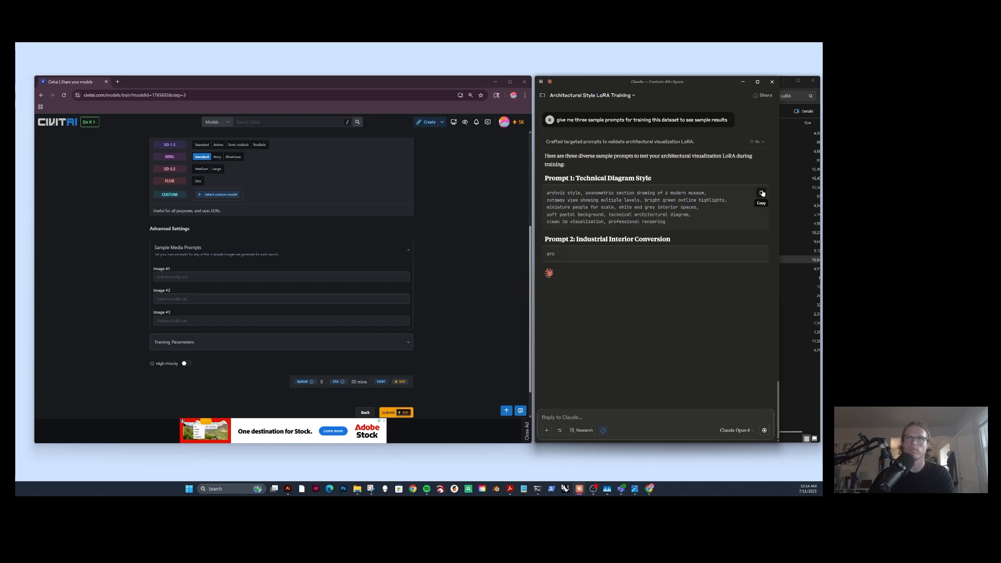
Copy Claude's technical diagram, industrial interior and conceptual building prompts into the sample prompts for Image #1, Image #2 and Image #3.
{"action": "left_click", "coordinate": [204, 278]}
{"action": "key", "text": "ctrl+v"}
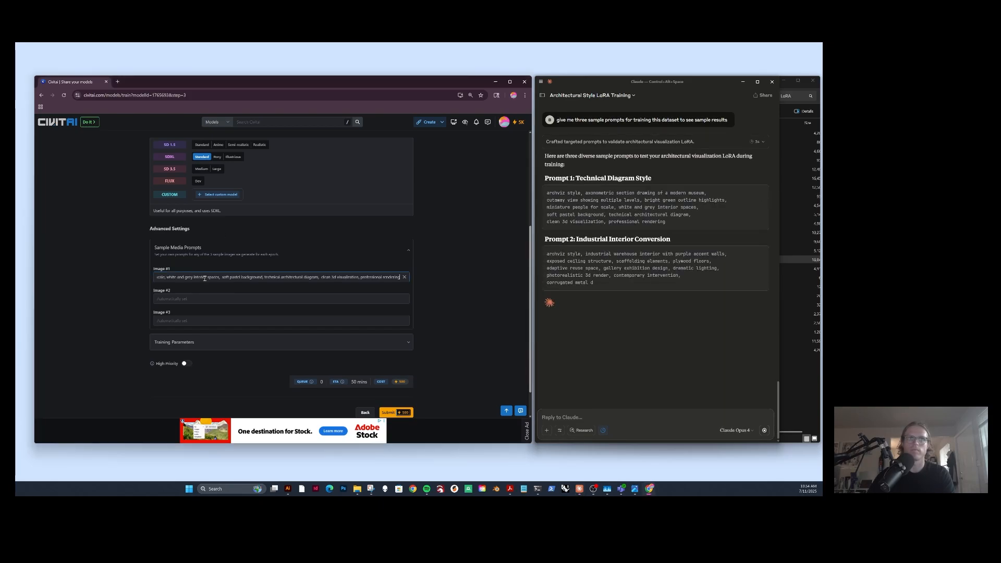
{"action": "left_click", "coordinate": [177, 299]}
{"action": "type", "text": "archviz style, industrial warehouse interior with purple accent walls,  exposed ceiling structure, scaffolding elements, plywood floors,  adaptive reuse space, gallery exhibition design, dramatic lighting,  photorealistic 3d render, contemporary intervention,  corrugated metal details"}
{"action": "left_click", "coordinate": [761, 314]}
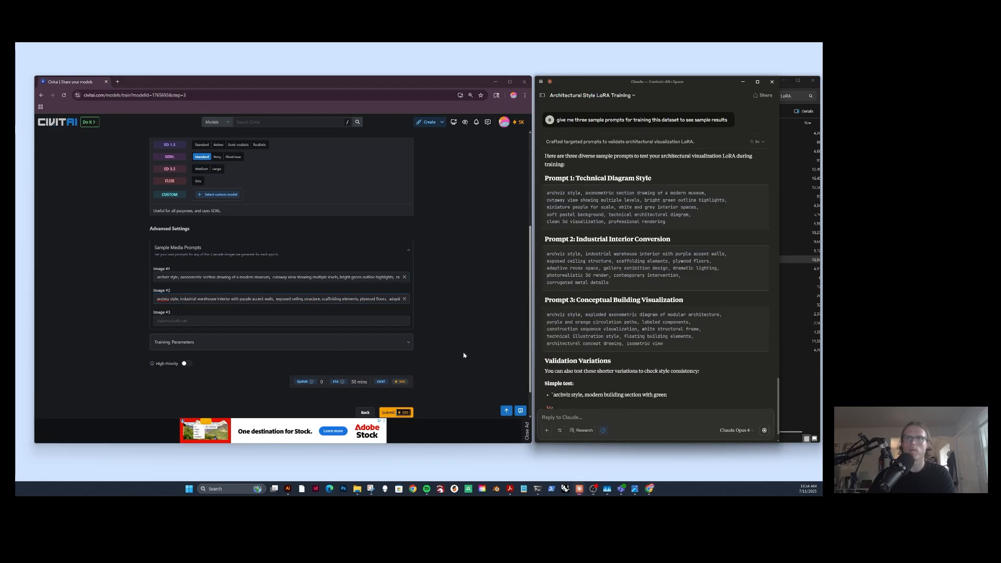
{"action": "left_click", "coordinate": [212, 320]}
{"action": "type", "text": "archviz style, exploded axonometric diagram of modular architecture, purple and orange circulation paths, labeled components, construction sequence visualization, white structural frame, technical illustration style, floating building elements, architectural concept drawing, isometric view"}
{"action": "left_click", "coordinate": [460, 326]}
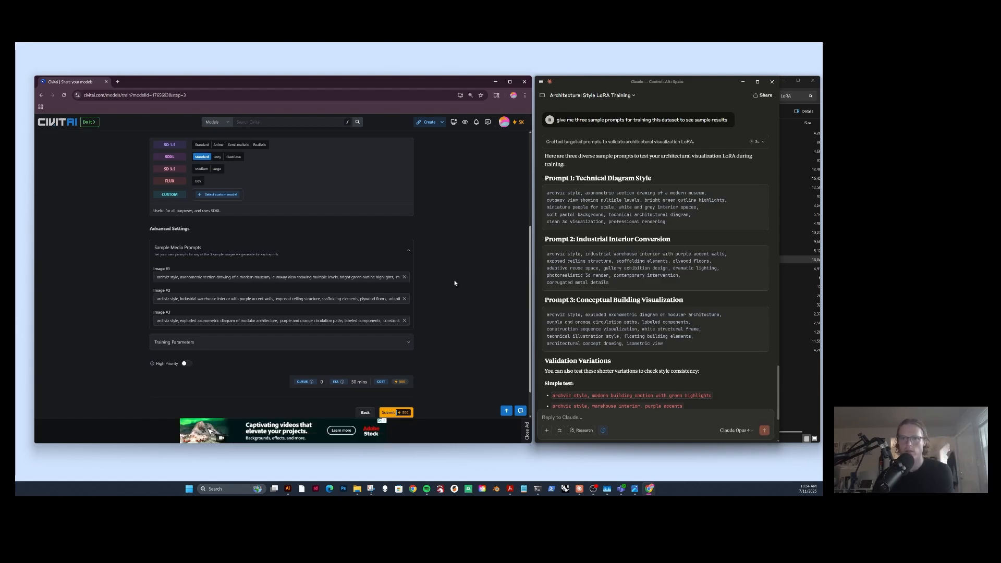
Expand the training parameters, consult Claude's recommended training configuration and set the epochs to 15.
{"action": "left_click", "coordinate": [326, 347]}
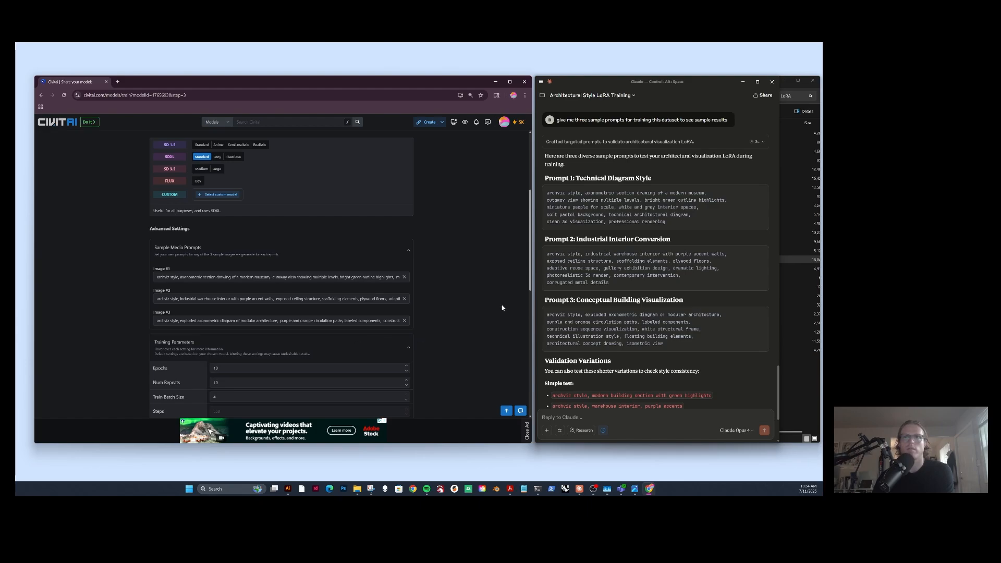
{"action": "scroll", "coordinate": [502, 308], "scroll_direction": "down", "scroll_amount": 2}
{"action": "scroll", "coordinate": [466, 317], "scroll_direction": "down", "scroll_amount": 2}
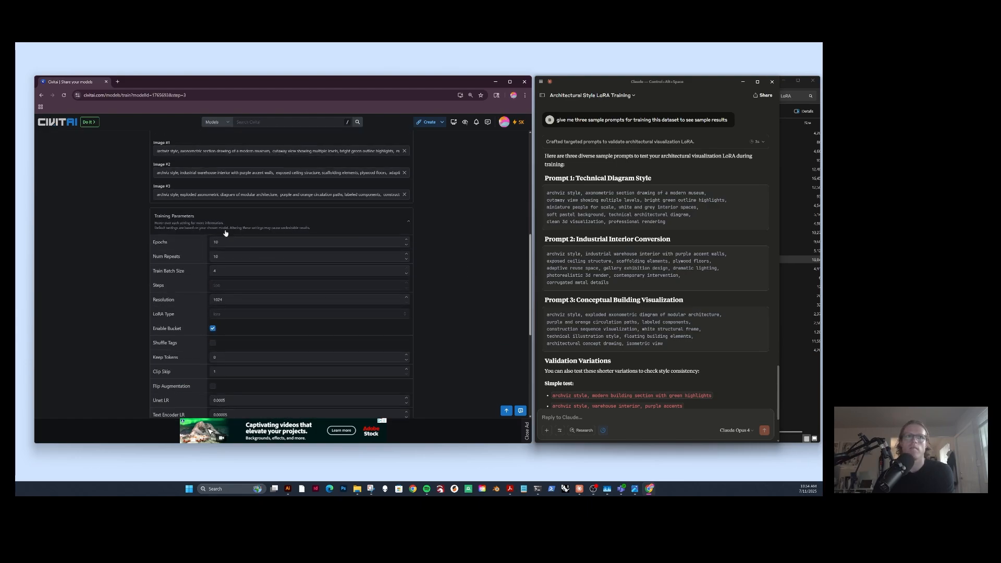
{"action": "scroll", "coordinate": [630, 302], "scroll_direction": "up", "scroll_amount": 8}
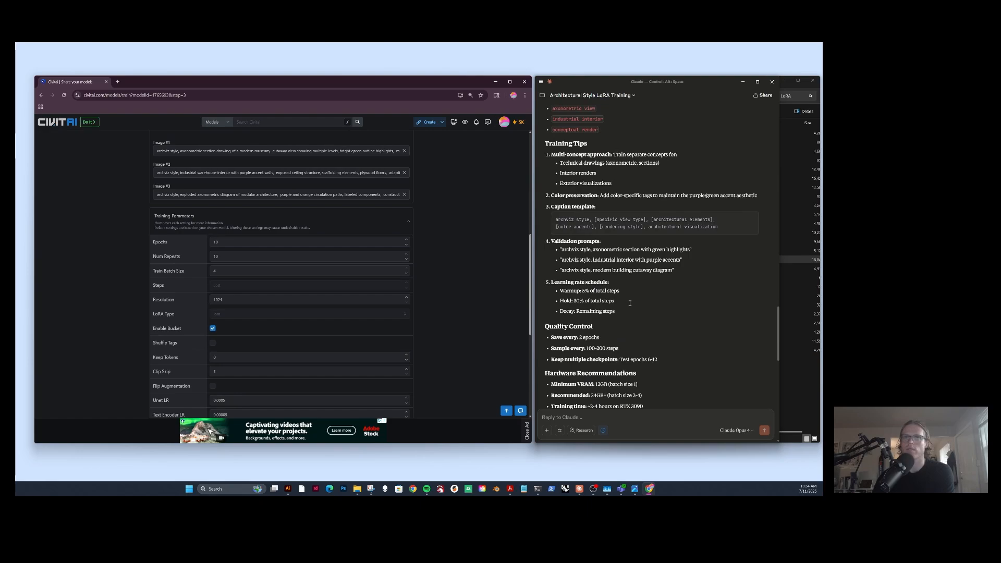
{"action": "scroll", "coordinate": [630, 303], "scroll_direction": "down", "scroll_amount": 1}
{"action": "scroll", "coordinate": [629, 303], "scroll_direction": "up", "scroll_amount": 2}
{"action": "scroll", "coordinate": [630, 303], "scroll_direction": "up", "scroll_amount": 10}
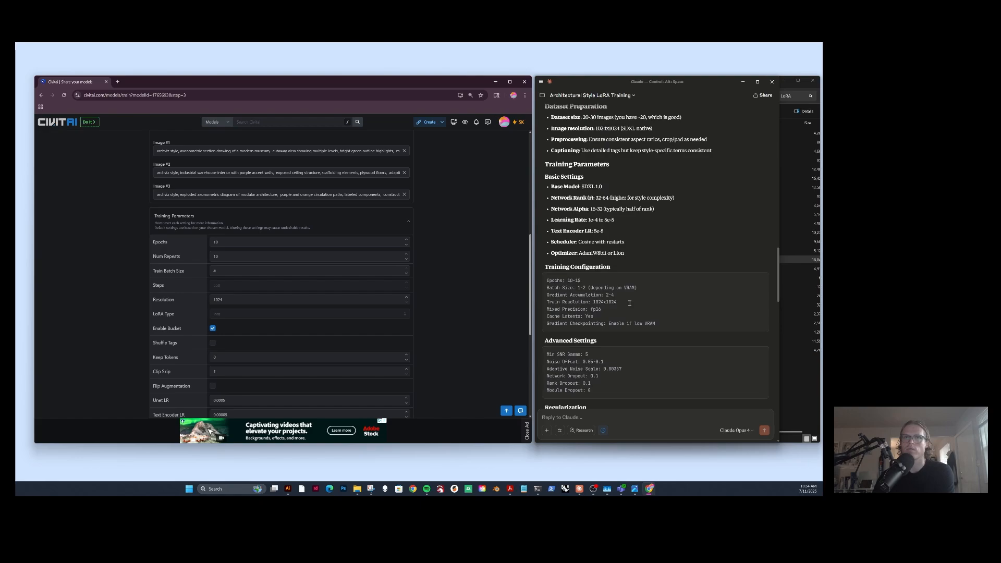
{"action": "left_click", "coordinate": [237, 242]}
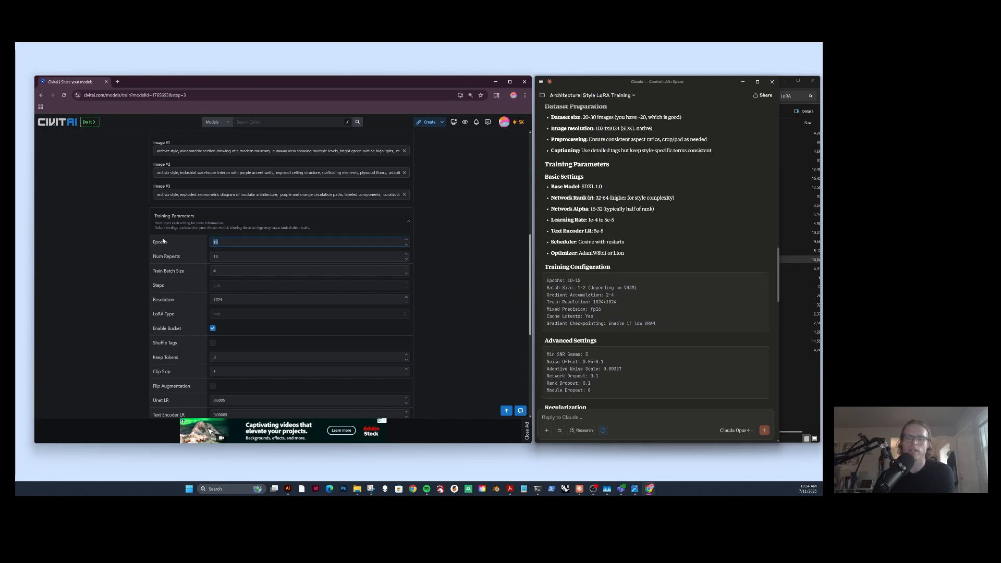
{"action": "left_click", "coordinate": [470, 299]}
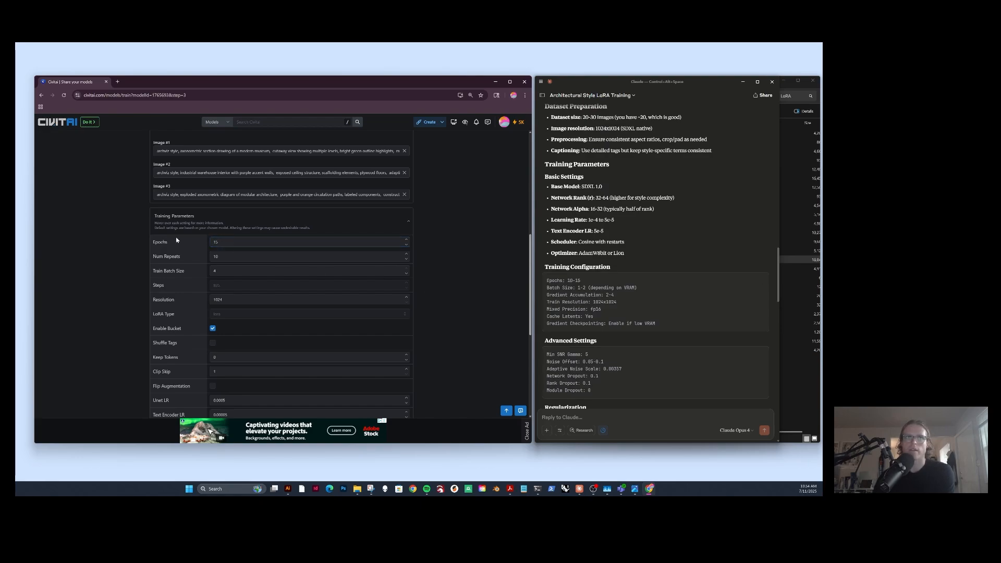
Read the explanation of Epochs and check Claude's recommended parameters for a number of repeats.
{"action": "mouse_move", "coordinate": [175, 241]}
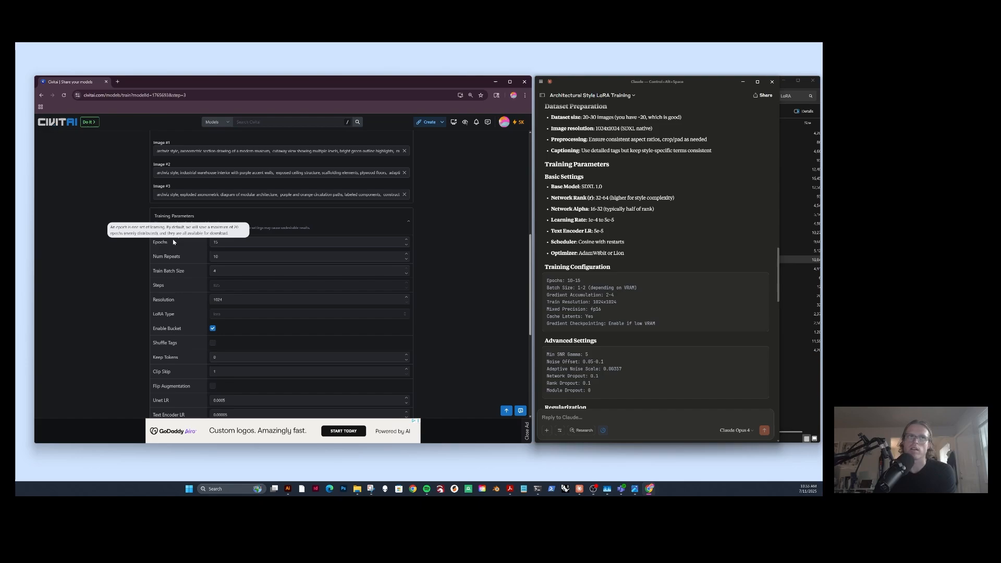
{"action": "left_click", "coordinate": [217, 256]}
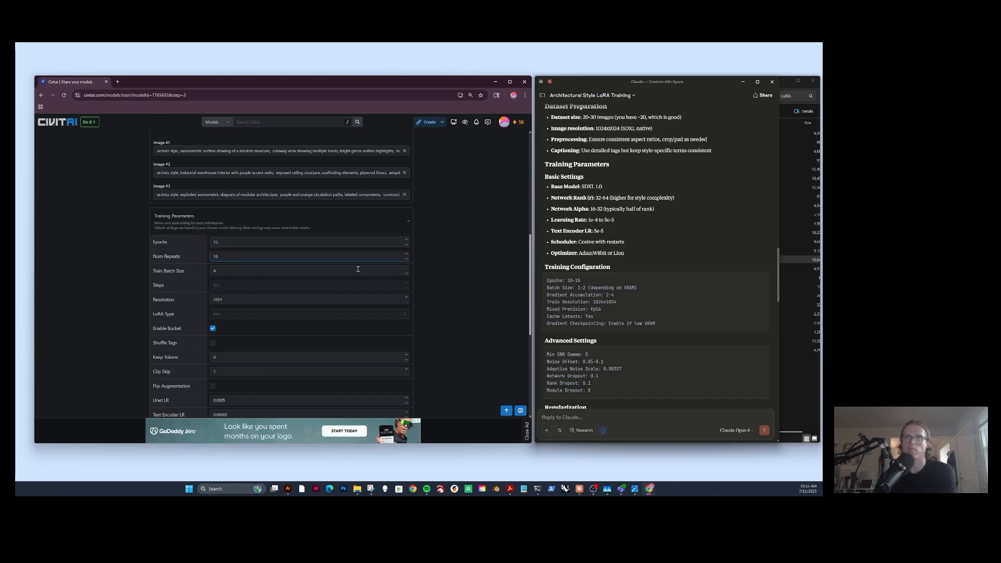
{"action": "scroll", "coordinate": [606, 296], "scroll_direction": "up", "scroll_amount": 5}
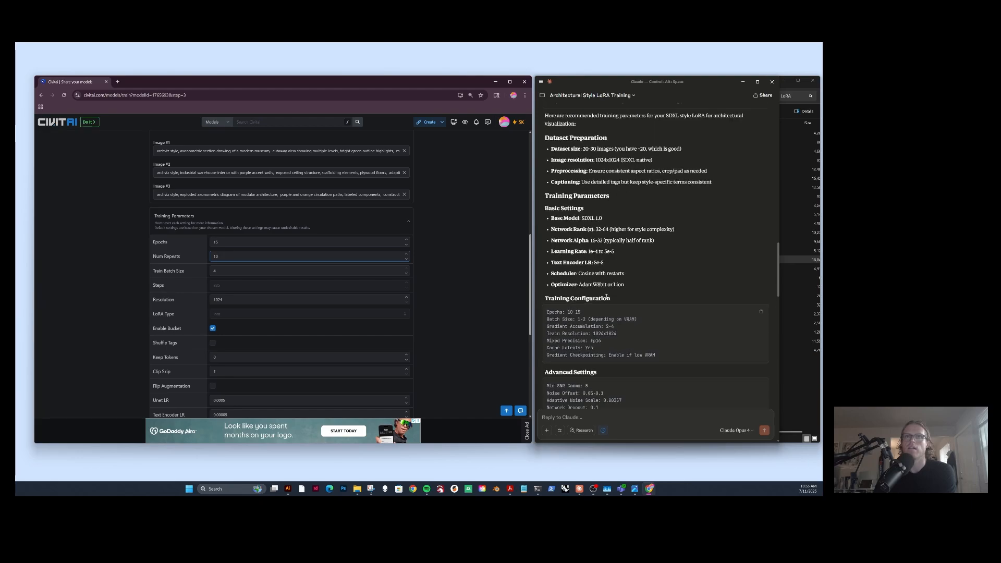
{"action": "scroll", "coordinate": [606, 295], "scroll_direction": "down", "scroll_amount": 5}
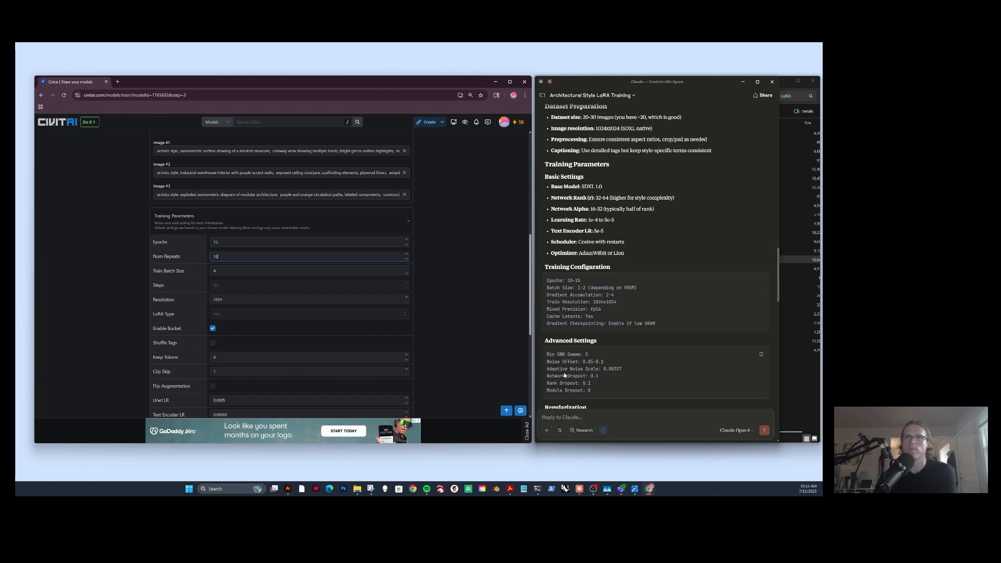
Copy the training parameter list from Epochs to Optimizer Args into Claude and ask it to suggest best parameters in this order.
{"action": "scroll", "coordinate": [219, 300], "scroll_direction": "down", "scroll_amount": 1}
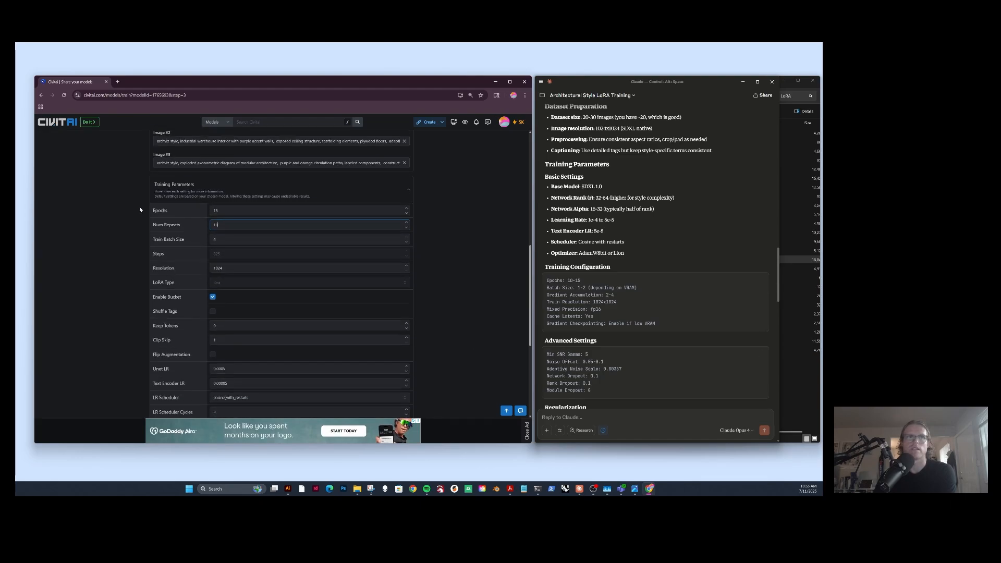
{"action": "left_click_drag", "start_coordinate": [154, 212], "coordinate": [191, 349]}
{"action": "key", "text": "ctrl+c"}
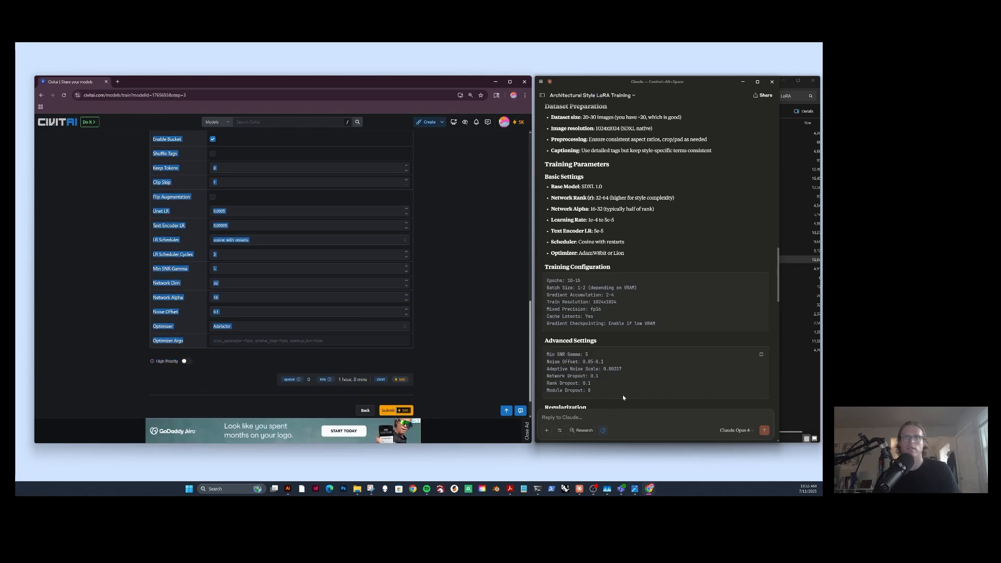
{"action": "left_click", "coordinate": [596, 417]}
{"action": "key", "text": "ctrl+v"}
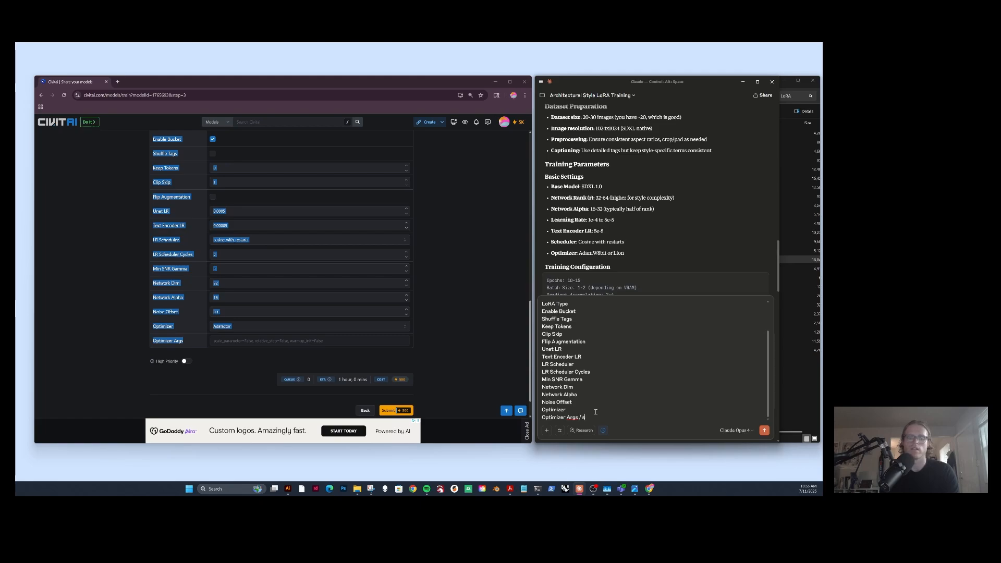
{"action": "type", "text": "uggest best paramet"}
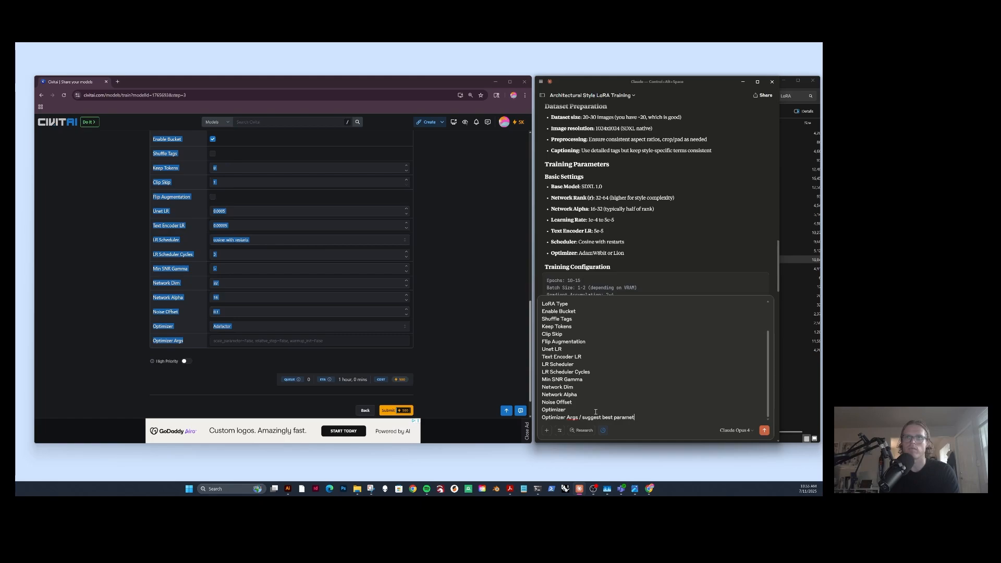
{"action": "type", "text": "ers in t"}
{"action": "type", "text": "his order"}
{"action": "key", "text": "Return"}
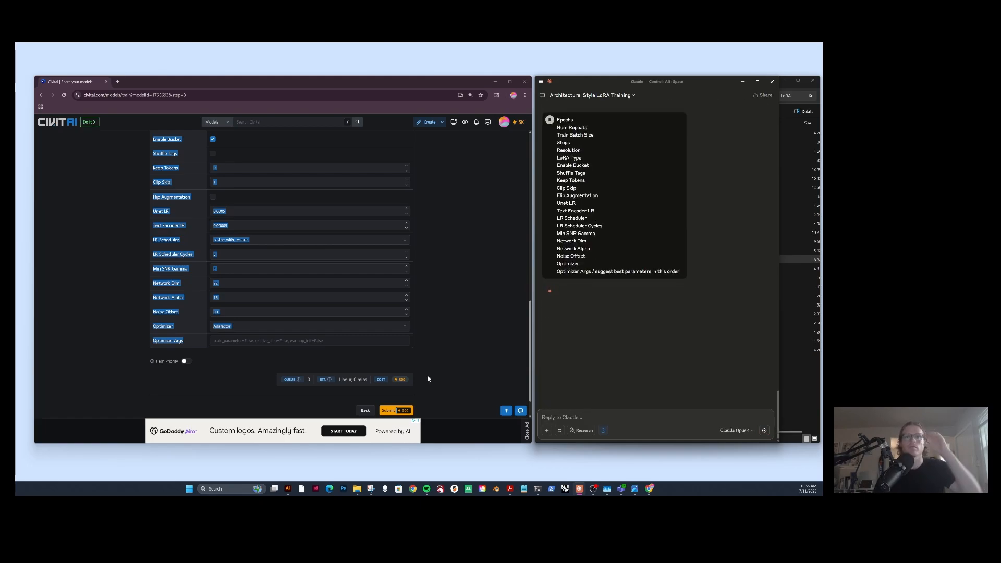
Compare the first training parameters with Claude's suggestions and set the train batch size to 1.
{"action": "left_click", "coordinate": [479, 274]}
{"action": "scroll", "coordinate": [454, 274], "scroll_direction": "up", "scroll_amount": 3}
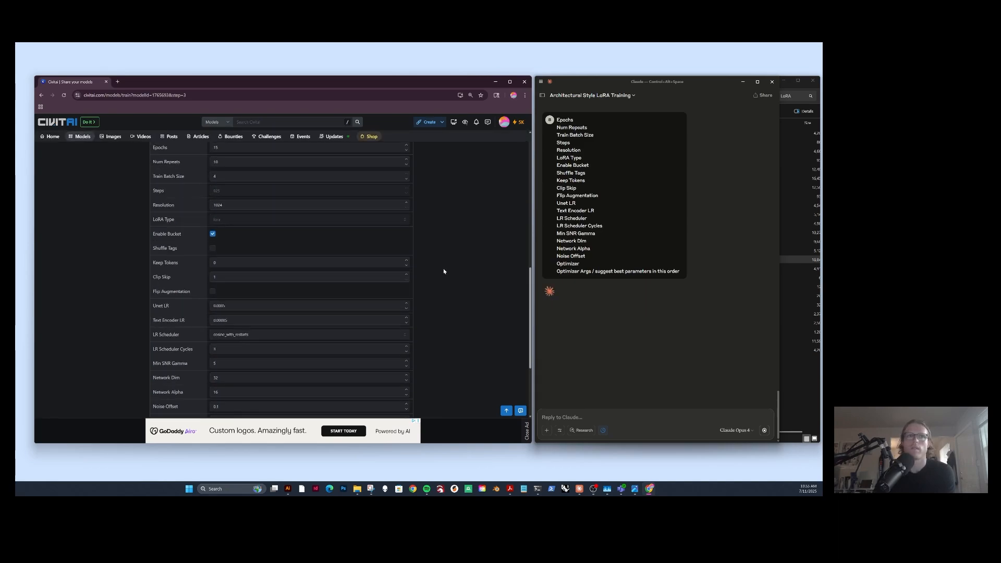
{"action": "scroll", "coordinate": [443, 271], "scroll_direction": "up", "scroll_amount": 1}
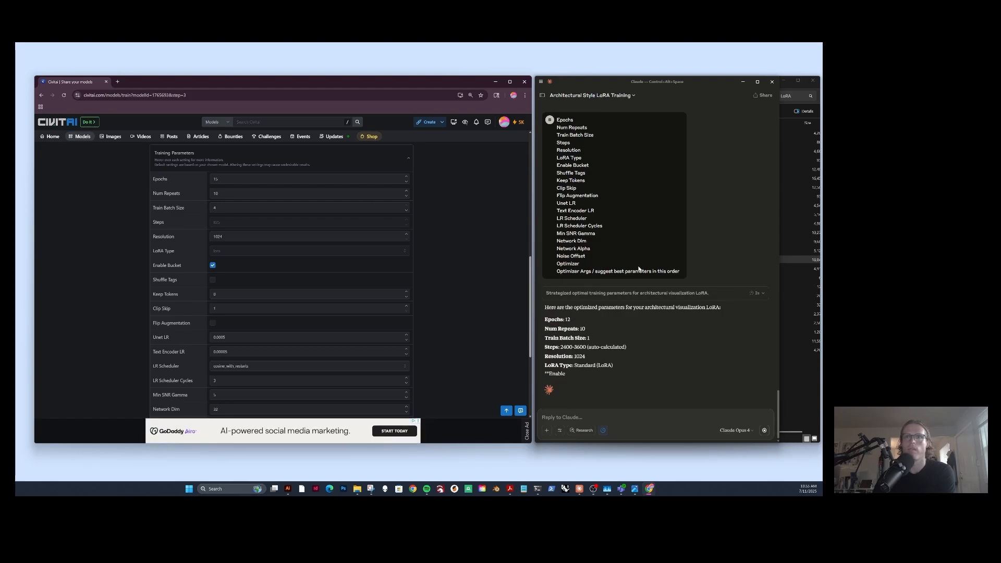
{"action": "left_click", "coordinate": [243, 176]}
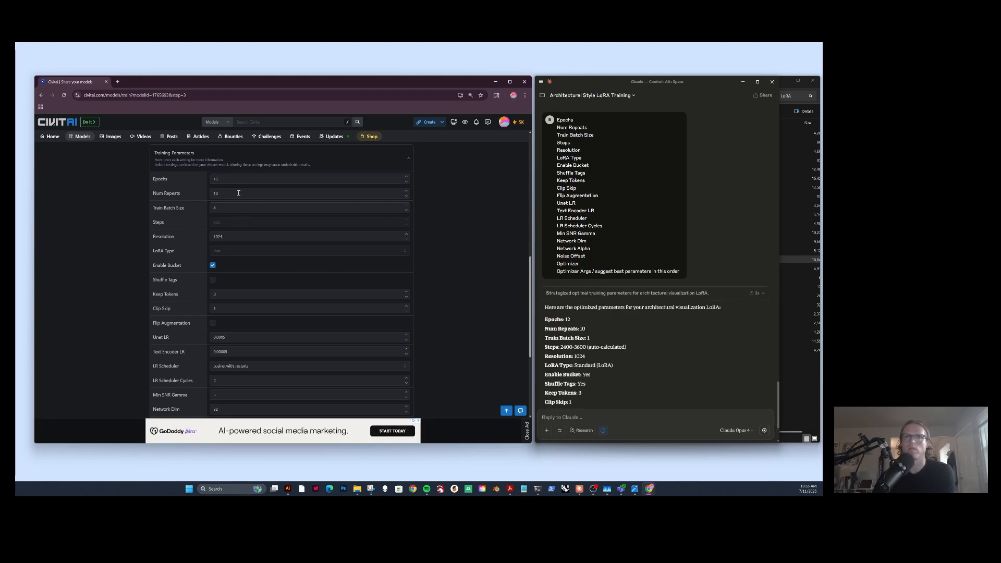
{"action": "left_click", "coordinate": [241, 193]}
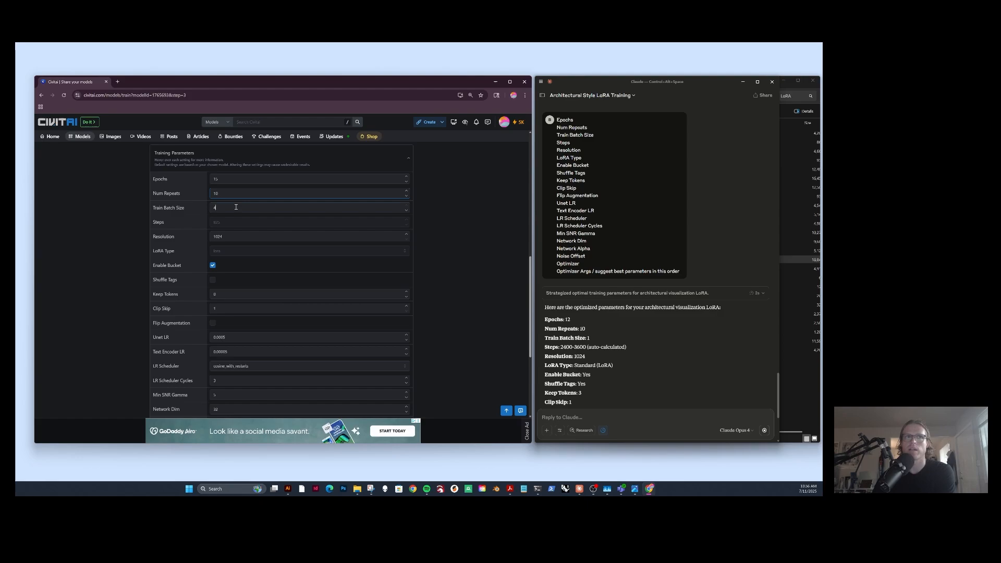
{"action": "left_click", "coordinate": [236, 207]}
{"action": "key", "text": "BackSpace"}
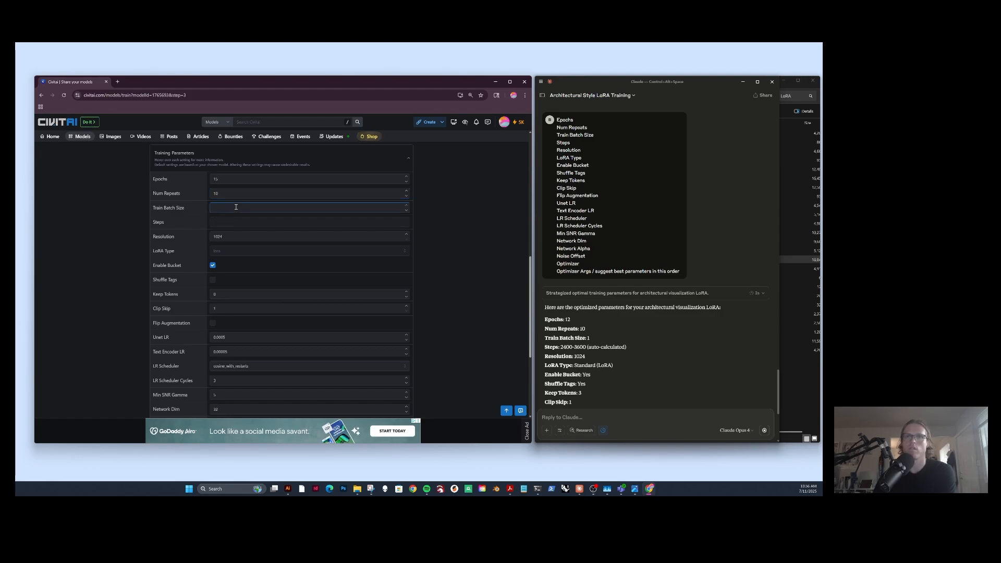
{"action": "type", "text": "1"}
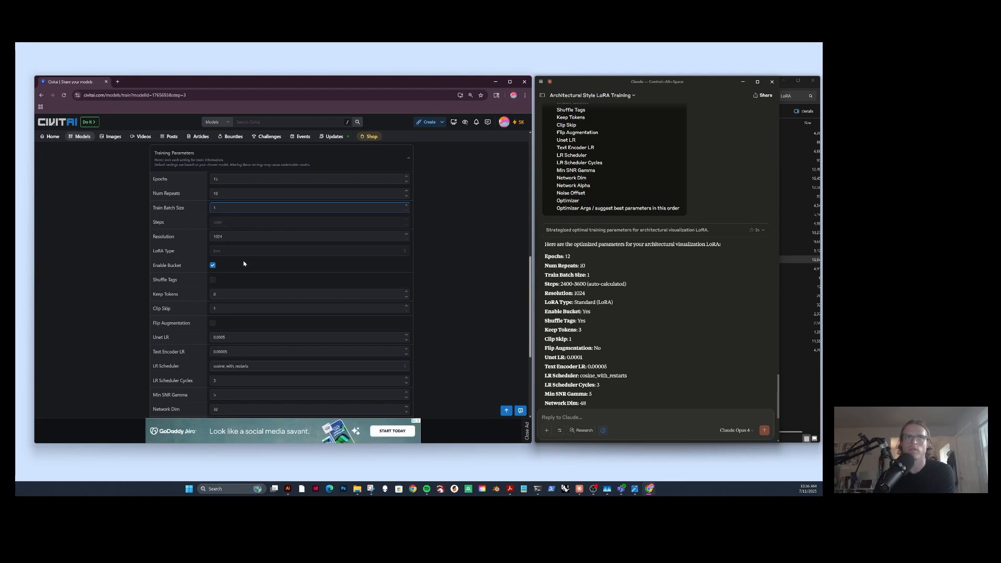
Enable Shuffle Tags, check the explanation of Keep Tokens and set Keep Tokens to 3.
{"action": "left_click", "coordinate": [213, 282]}
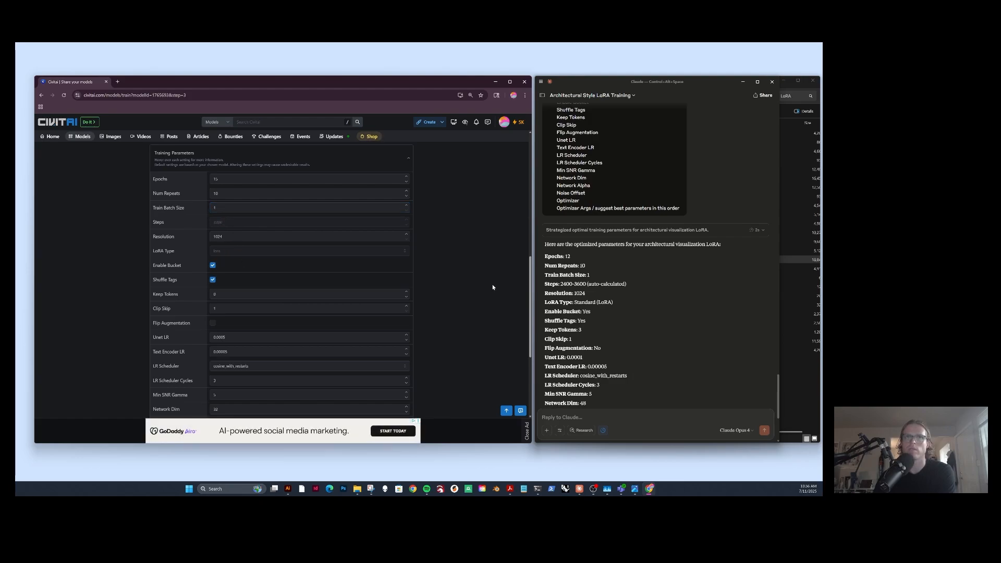
{"action": "scroll", "coordinate": [469, 290], "scroll_direction": "down", "scroll_amount": 1}
{"action": "scroll", "coordinate": [467, 292], "scroll_direction": "down", "scroll_amount": 1}
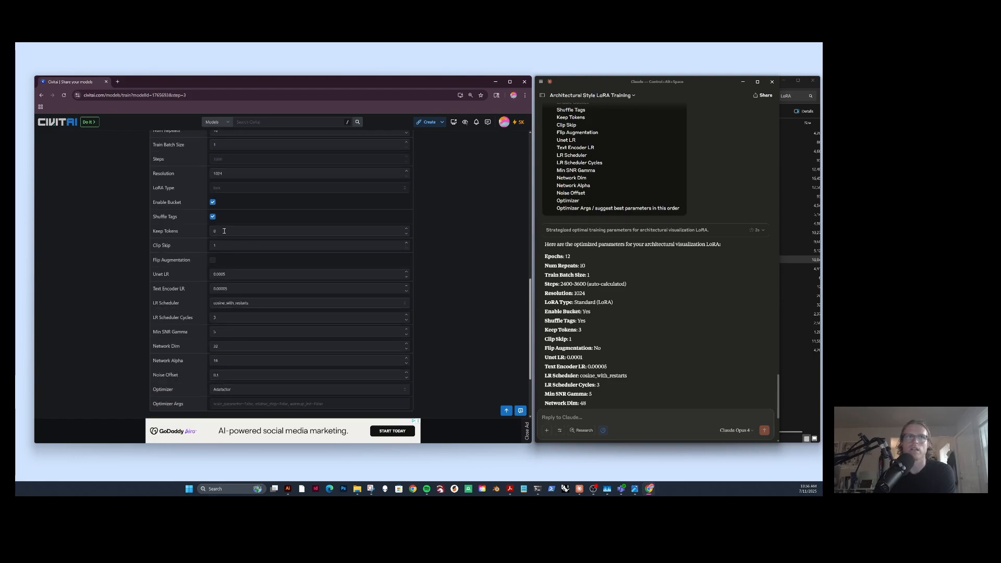
{"action": "mouse_move", "coordinate": [172, 235]}
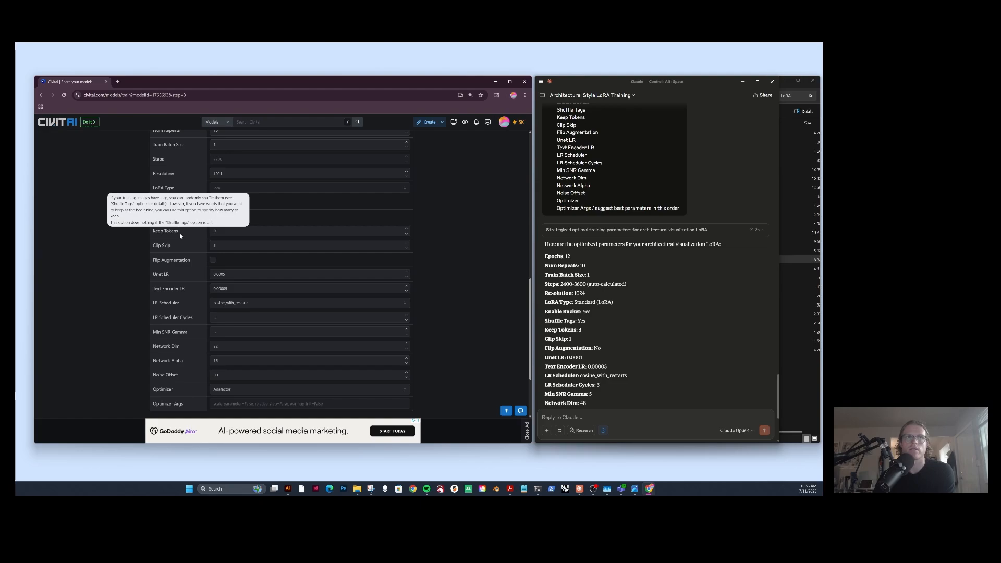
{"action": "left_click", "coordinate": [407, 228]}
{"action": "left_click", "coordinate": [407, 228]}
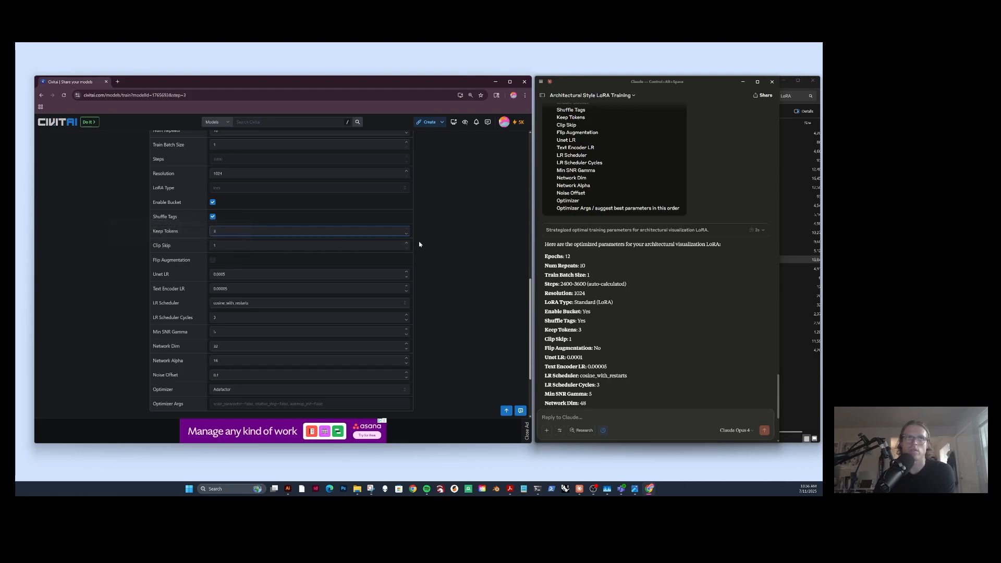
Set the Unet LR to 0.0001 and the Text Encoder LR to 0.00005, following Claude's suggestions.
{"action": "scroll", "coordinate": [448, 250], "scroll_direction": "down", "scroll_amount": 2}
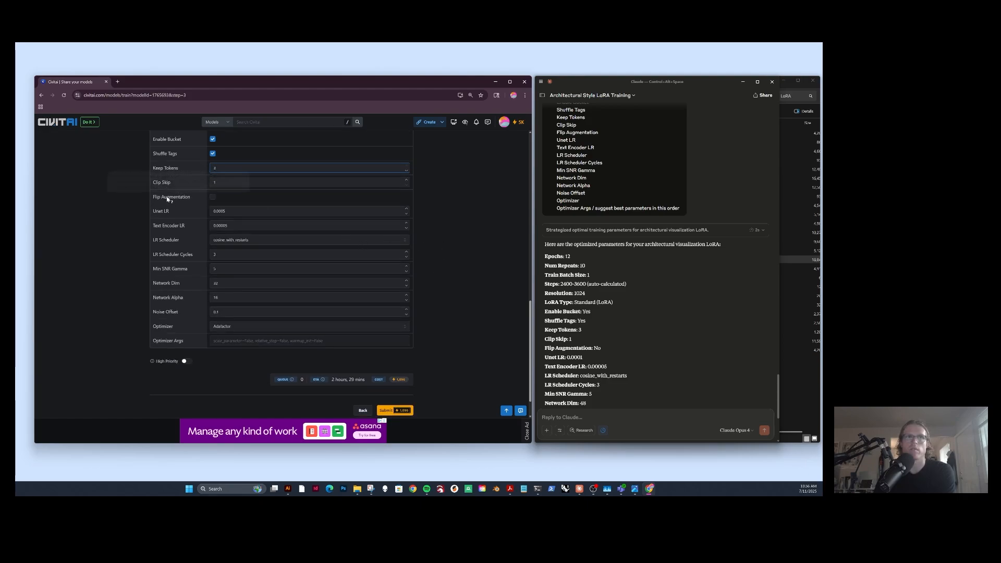
{"action": "mouse_move", "coordinate": [167, 199]}
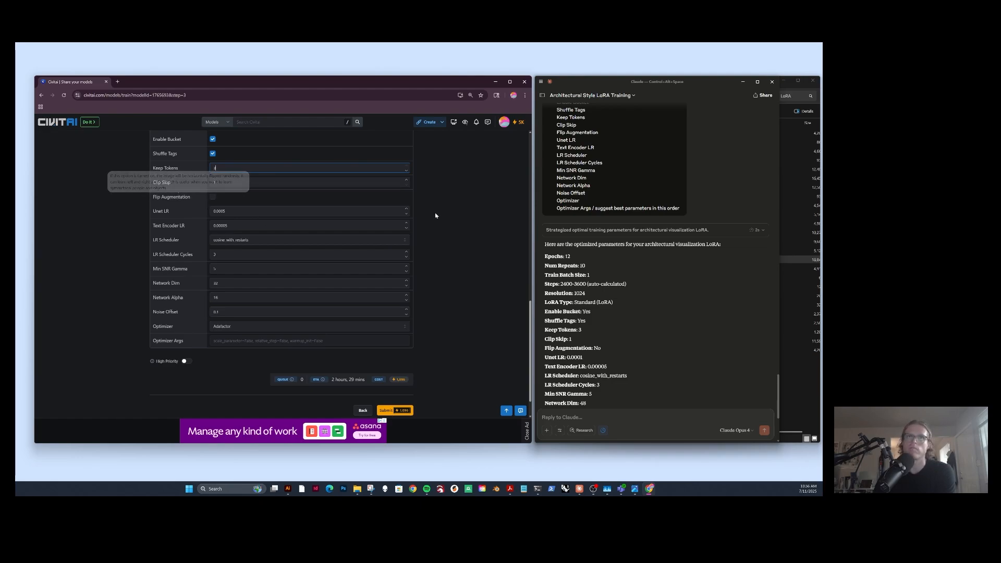
{"action": "scroll", "coordinate": [463, 233], "scroll_direction": "down", "scroll_amount": 1}
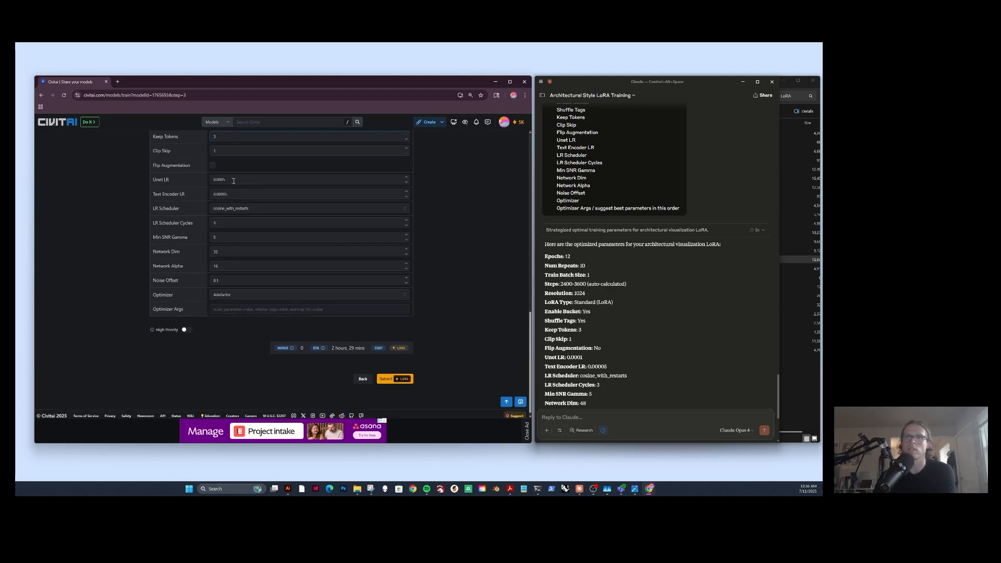
{"action": "double_click", "coordinate": [578, 358]}
{"action": "key", "text": "ctrl+c"}
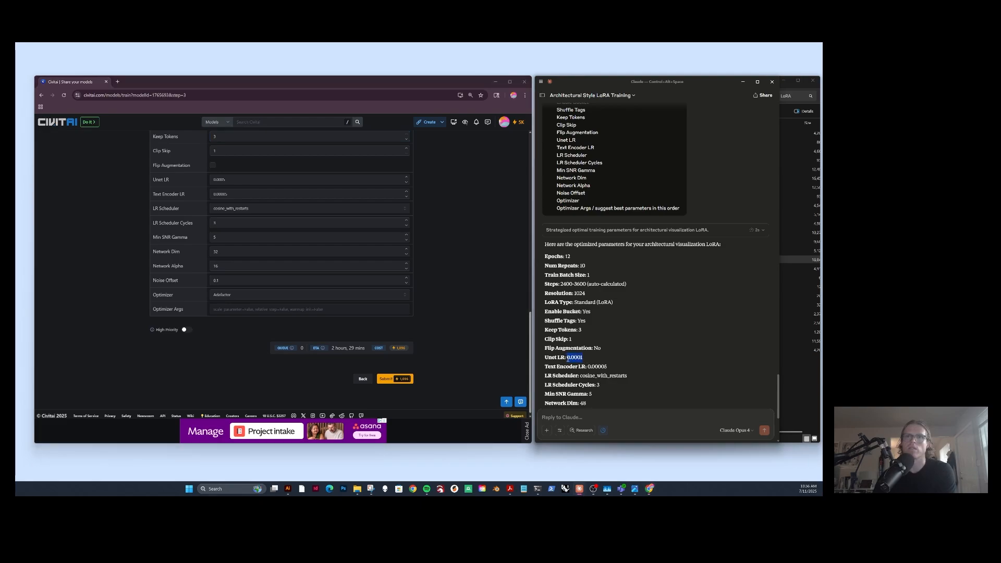
{"action": "double_click", "coordinate": [230, 180]}
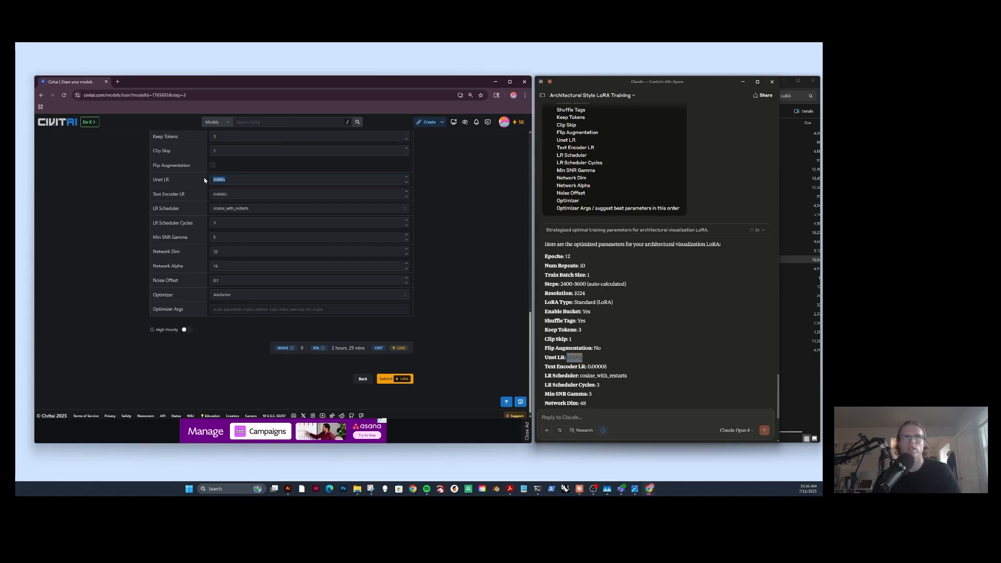
{"action": "key", "text": "ctrl+v"}
{"action": "left_click_drag", "start_coordinate": [607, 366], "coordinate": [593, 367]}
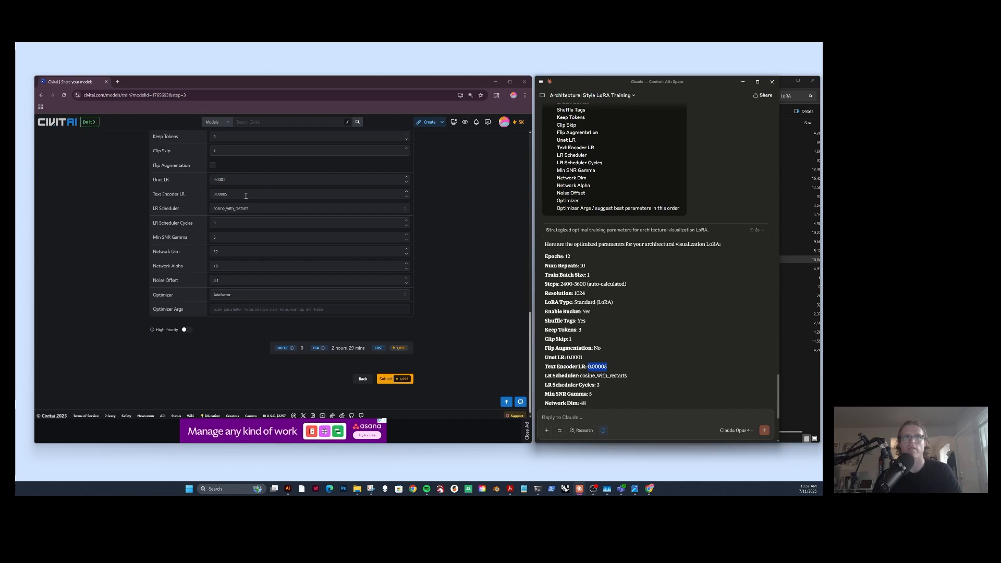
{"action": "left_click", "coordinate": [195, 194]}
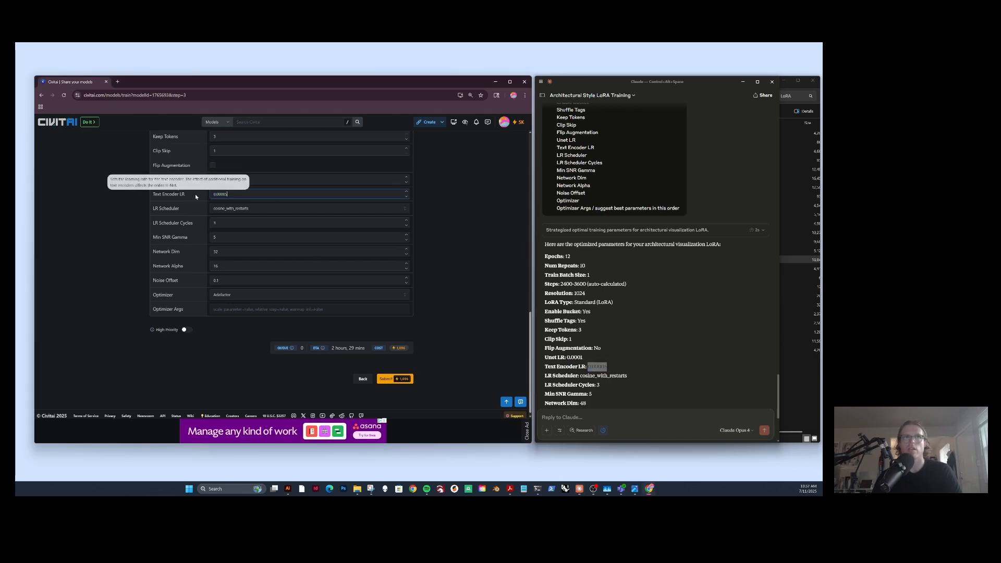
{"action": "left_click", "coordinate": [249, 209]}
{"action": "left_click", "coordinate": [465, 221]}
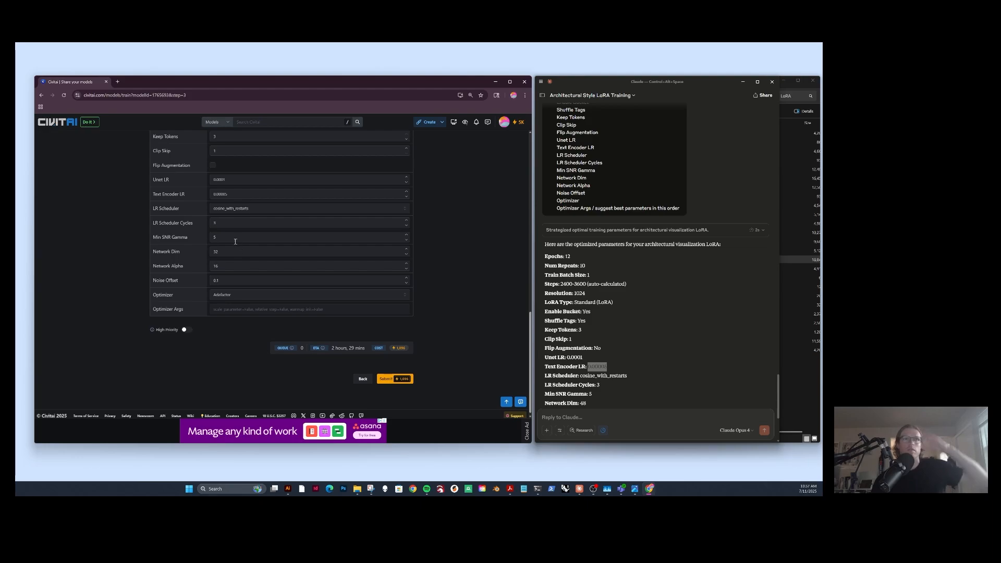
Set Network Dim to 48 and Network Alpha to 24, following Claude's suggested parameters.
{"action": "left_click", "coordinate": [602, 328]}
{"action": "scroll", "coordinate": [602, 327], "scroll_direction": "down", "scroll_amount": 1}
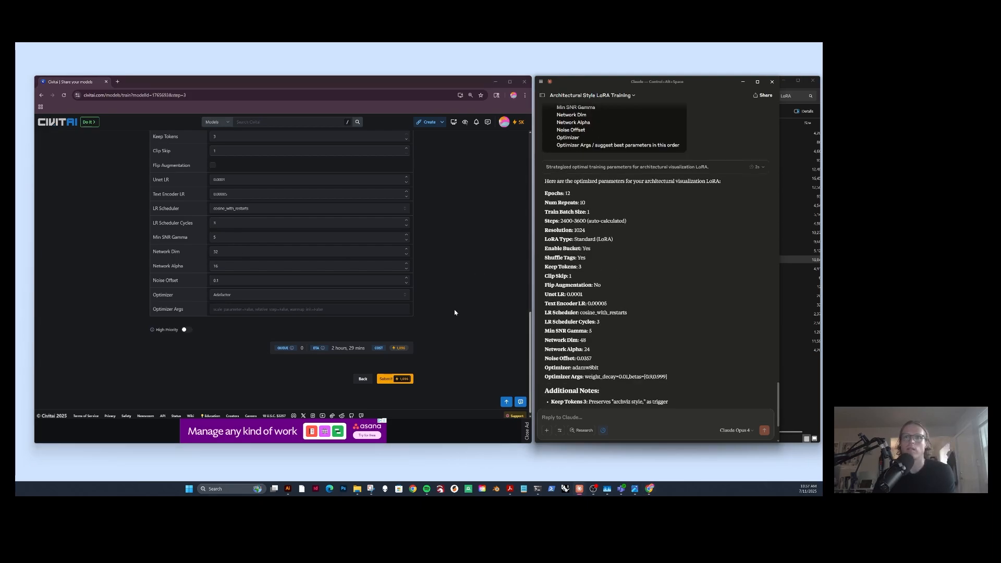
{"action": "scroll", "coordinate": [452, 237], "scroll_direction": "down", "scroll_amount": 1}
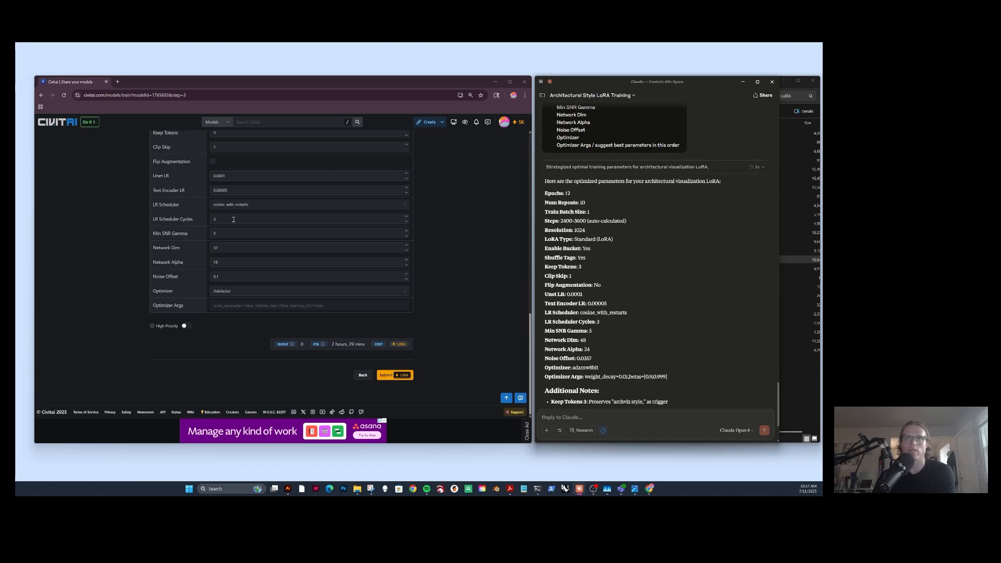
{"action": "left_click", "coordinate": [225, 233]}
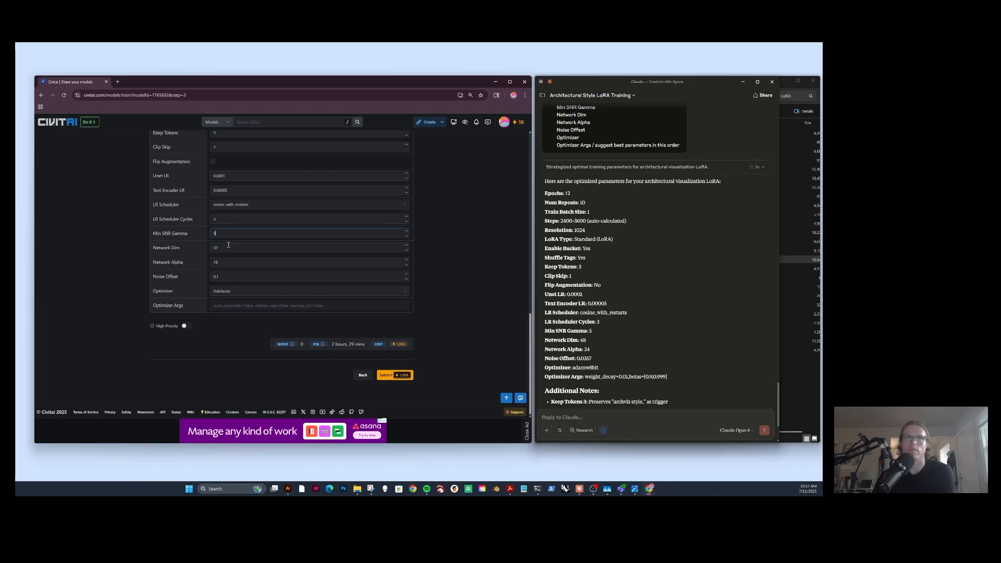
{"action": "left_click", "coordinate": [228, 246]}
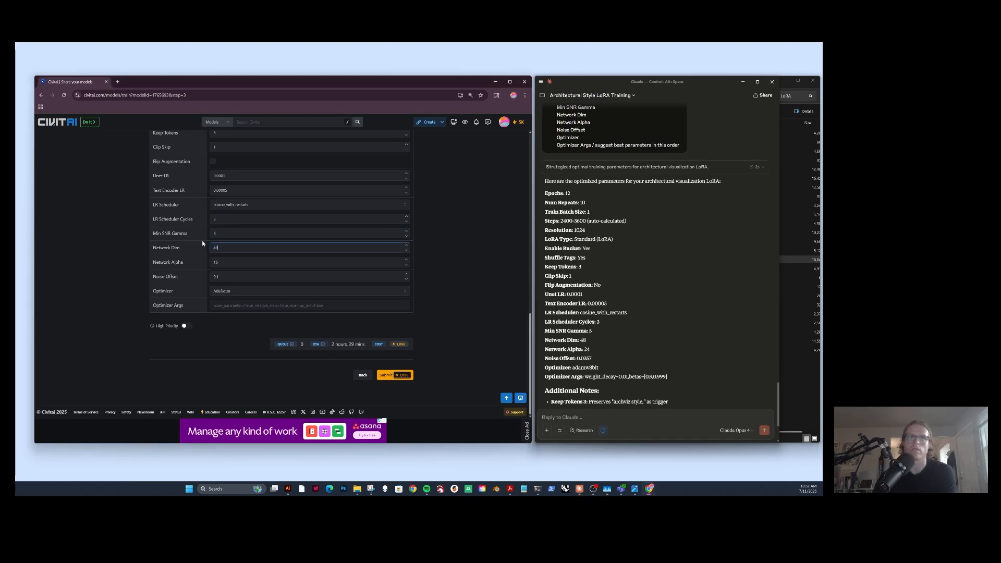
{"action": "type", "text": "48"}
{"action": "double_click", "coordinate": [215, 262]}
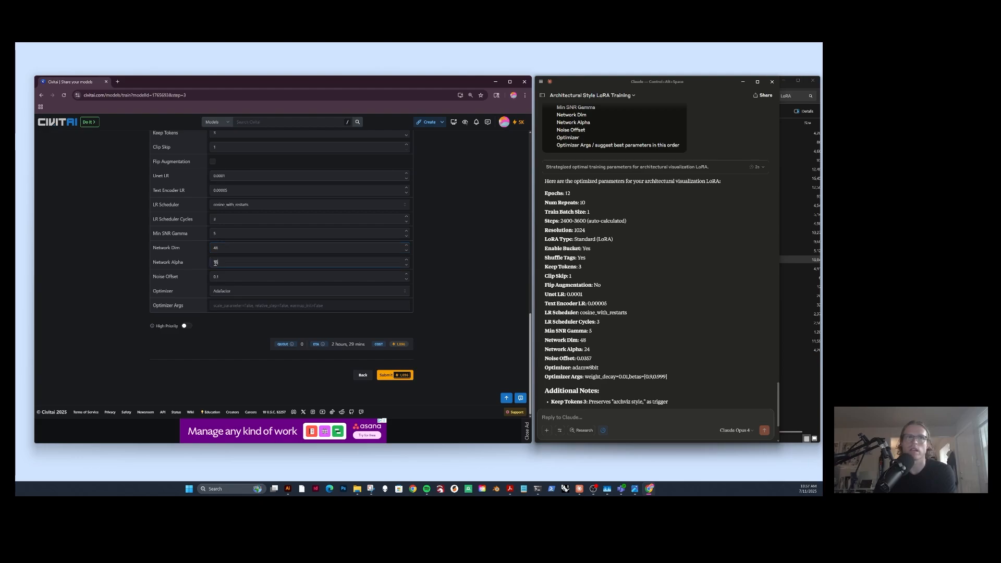
{"action": "type", "text": "24"}
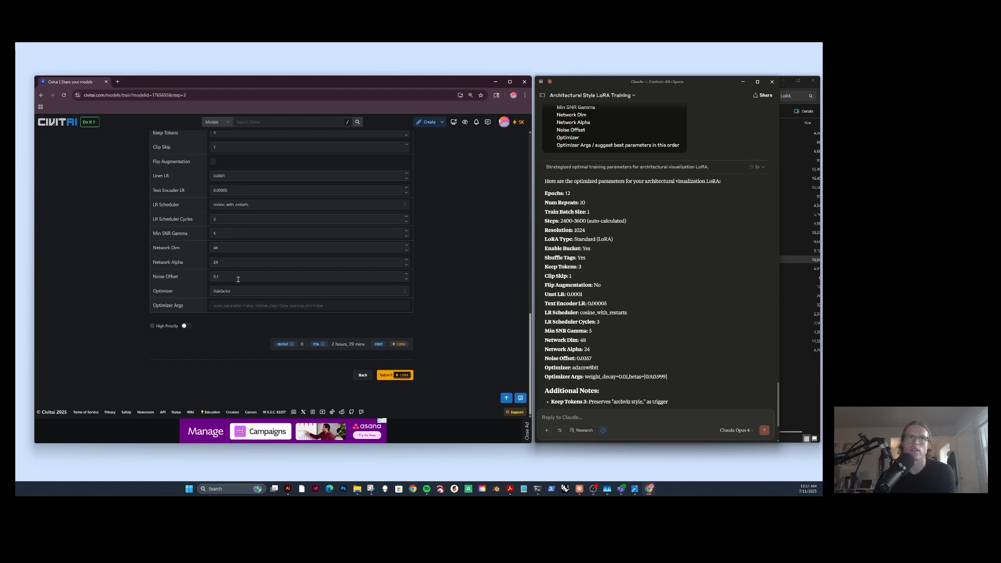
Check the explanation of Noise Offset and set its value to 0.03.
{"action": "key", "text": "Tab"}
{"action": "mouse_move", "coordinate": [191, 278]}
{"action": "type", "text": "03"}
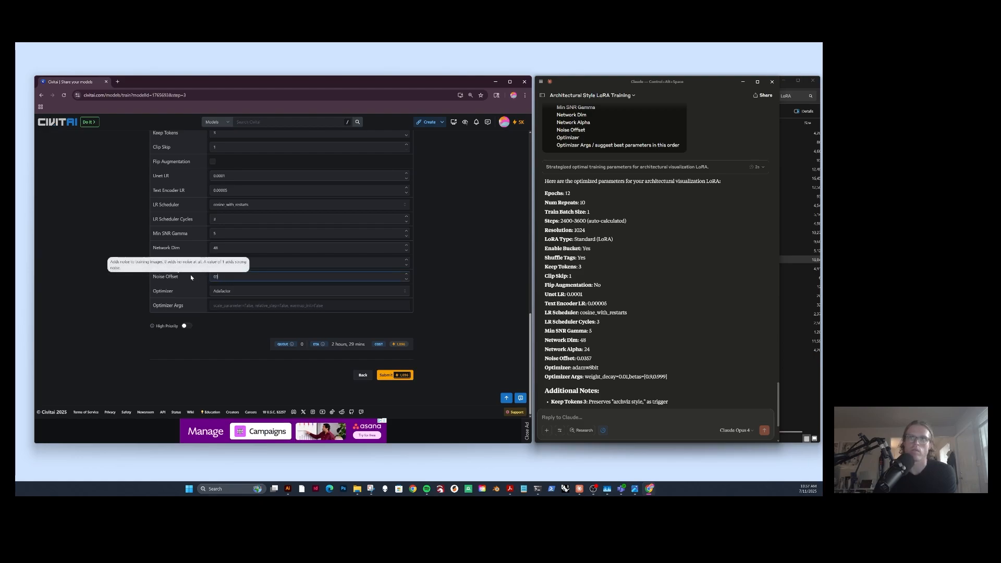
{"action": "type", "text": "57"}
{"action": "left_click_drag", "start_coordinate": [234, 277], "coordinate": [201, 275]}
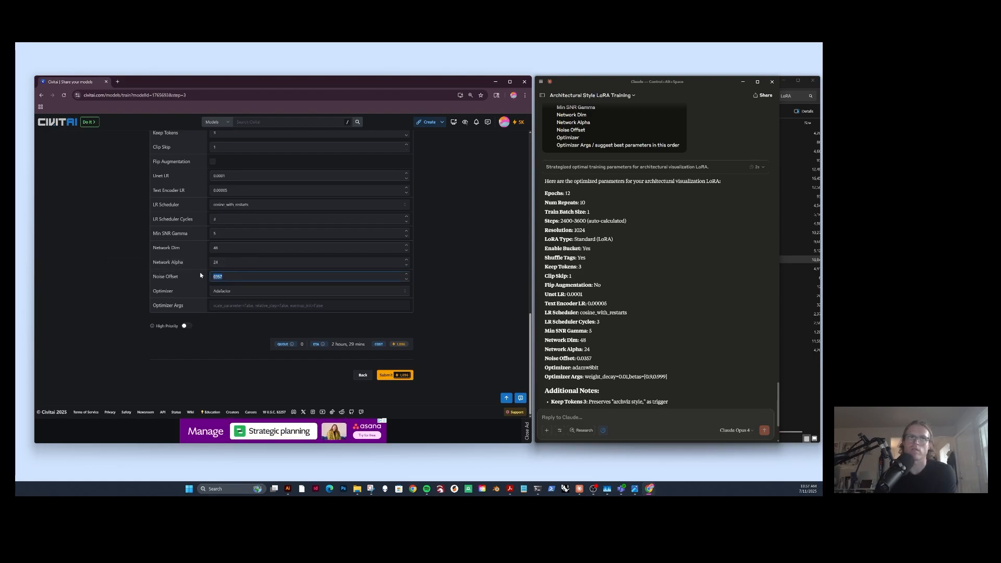
{"action": "type", "text": "0.0"}
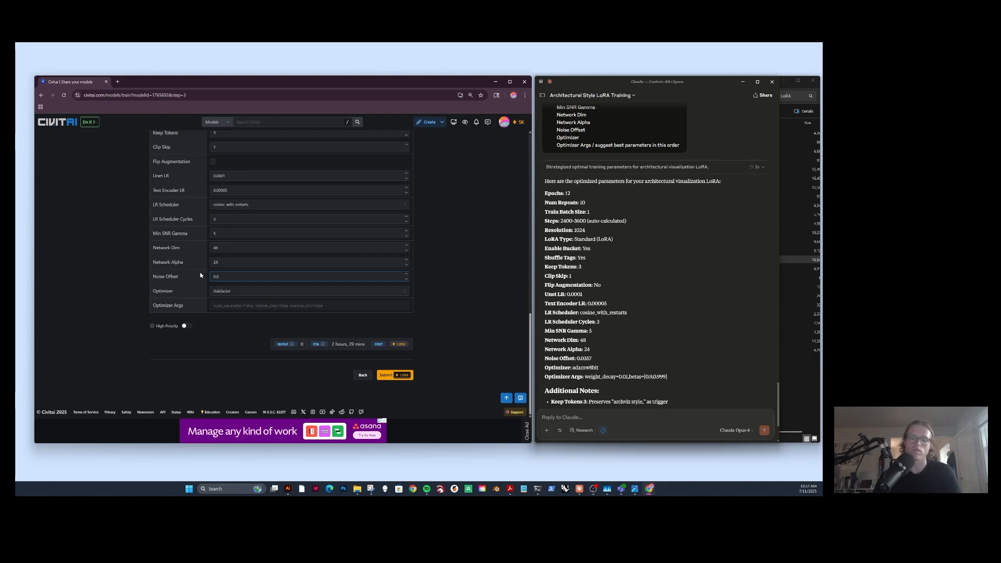
{"action": "type", "text": "3"}
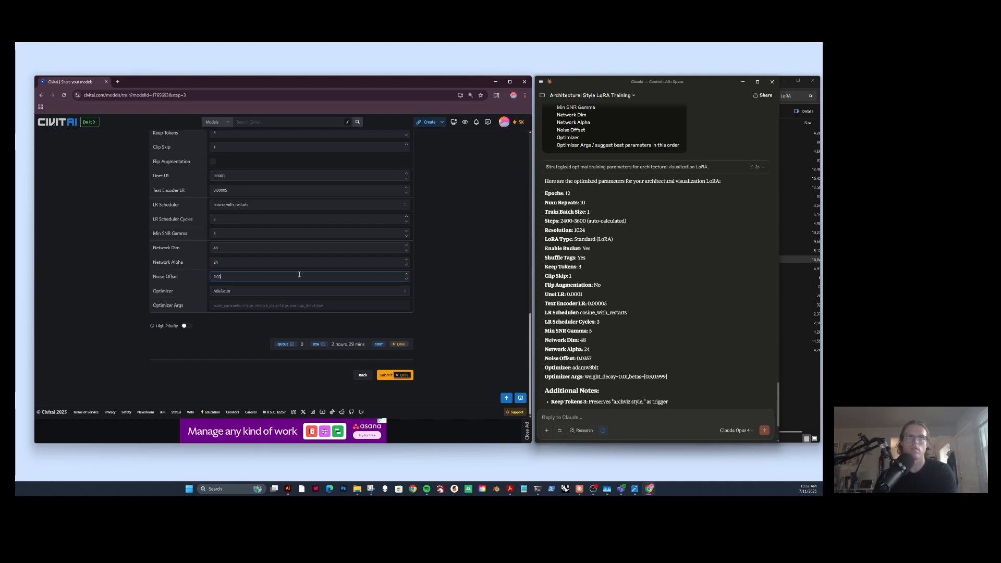
{"action": "left_click", "coordinate": [447, 283]}
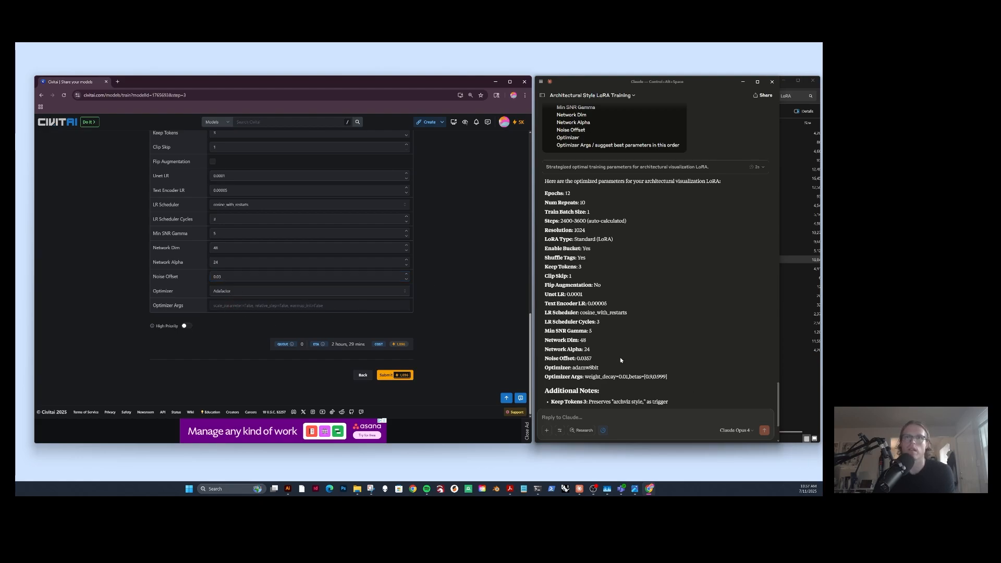
Compare the available Optimizer options with Claude's suggested adamw8bit, leaving the selection as it is.
{"action": "left_click_drag", "start_coordinate": [599, 368], "coordinate": [571, 371]}
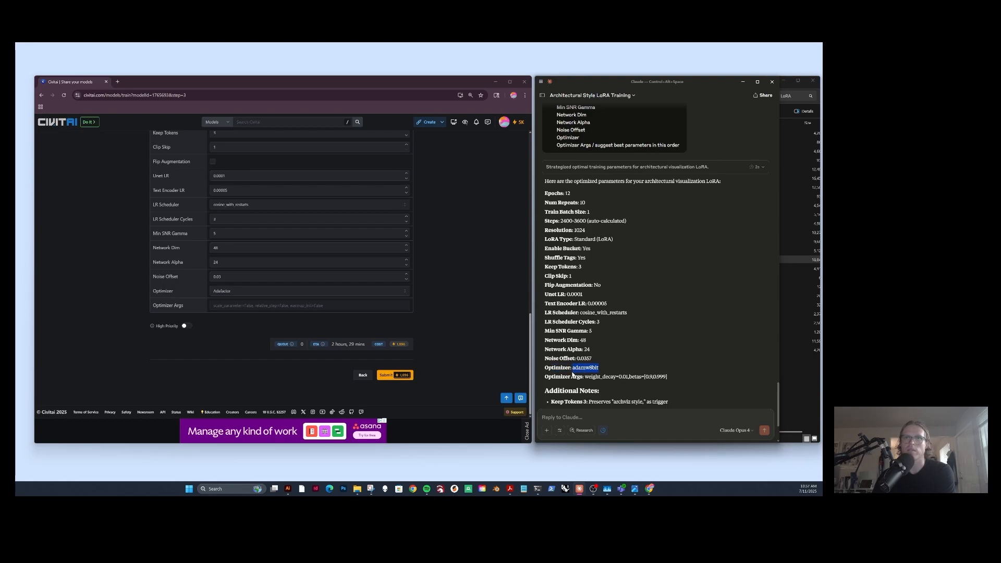
{"action": "left_click", "coordinate": [472, 290]}
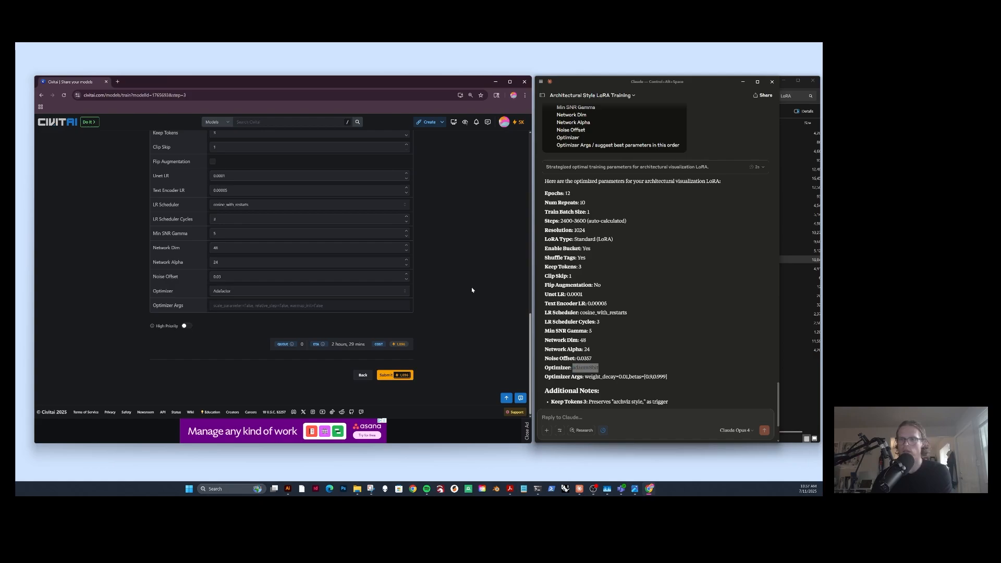
{"action": "left_click", "coordinate": [286, 290]}
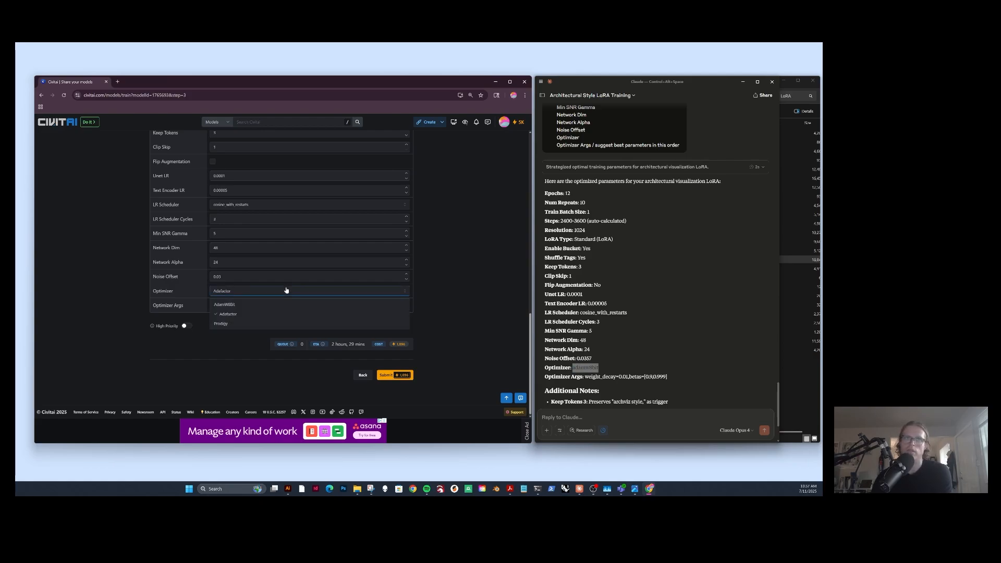
{"action": "left_click", "coordinate": [460, 271]}
{"action": "key", "text": "alt+Tab"}
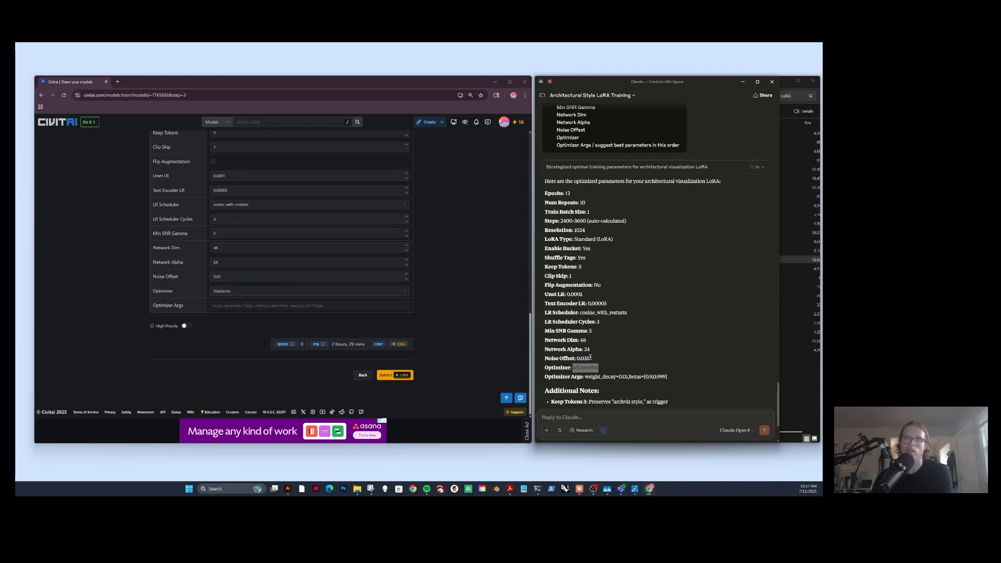
{"action": "left_click_drag", "start_coordinate": [599, 367], "coordinate": [574, 368]}
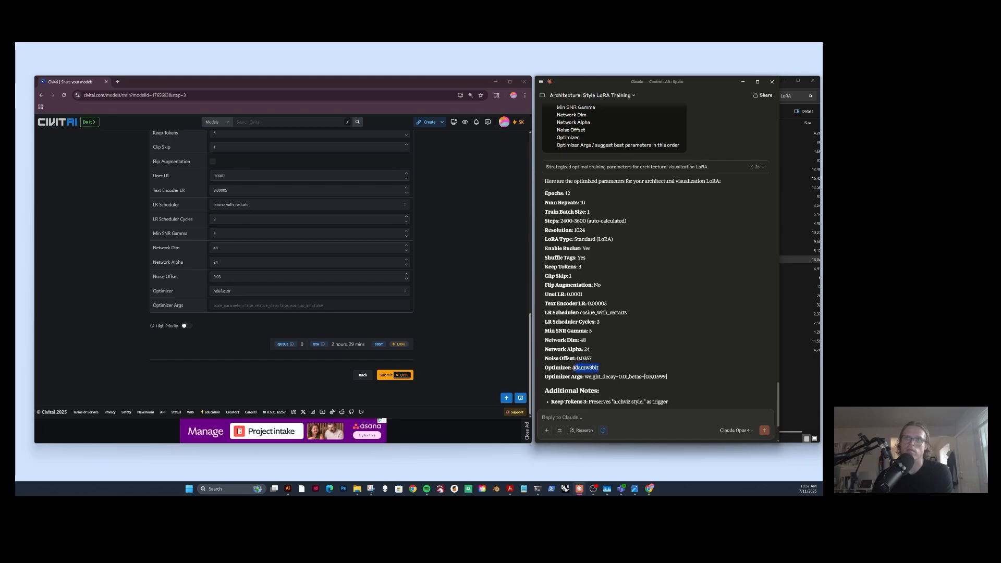
{"action": "left_click", "coordinate": [496, 278]}
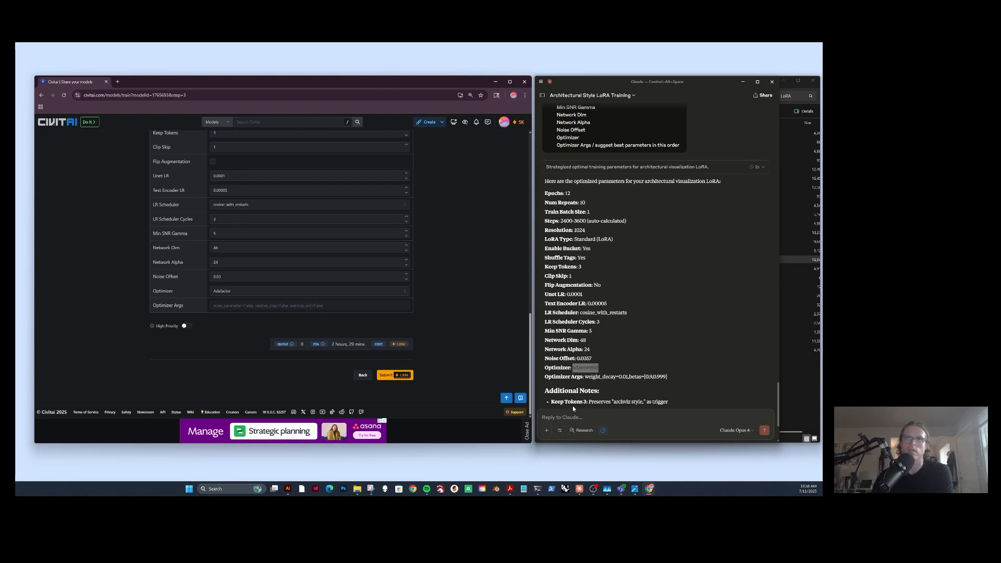
Read Claude's optimizer arguments and additional notes, and check the estimated training time.
{"action": "left_click", "coordinate": [569, 373]}
{"action": "scroll", "coordinate": [569, 373], "scroll_direction": "down", "scroll_amount": 1}
{"action": "scroll", "coordinate": [568, 373], "scroll_direction": "down", "scroll_amount": 2}
{"action": "left_click", "coordinate": [299, 308]}
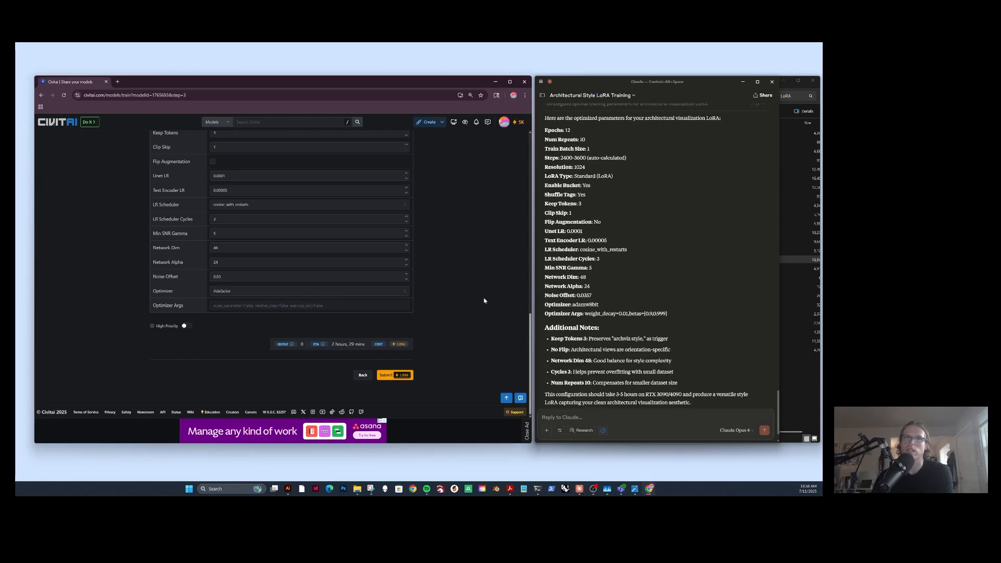
{"action": "scroll", "coordinate": [591, 325], "scroll_direction": "down", "scroll_amount": 2}
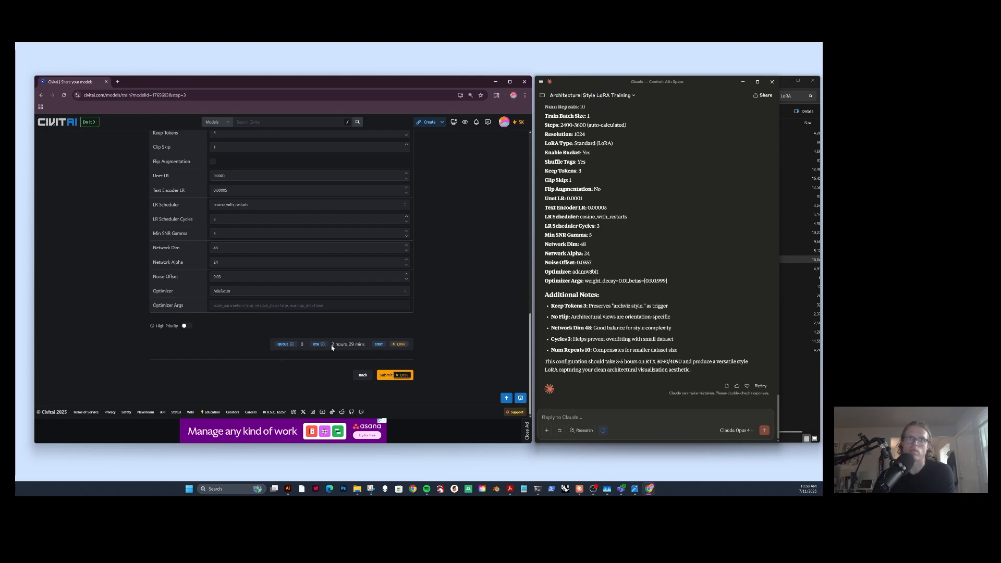
{"action": "left_click_drag", "start_coordinate": [332, 345], "coordinate": [361, 347]}
{"action": "left_click", "coordinate": [438, 339]}
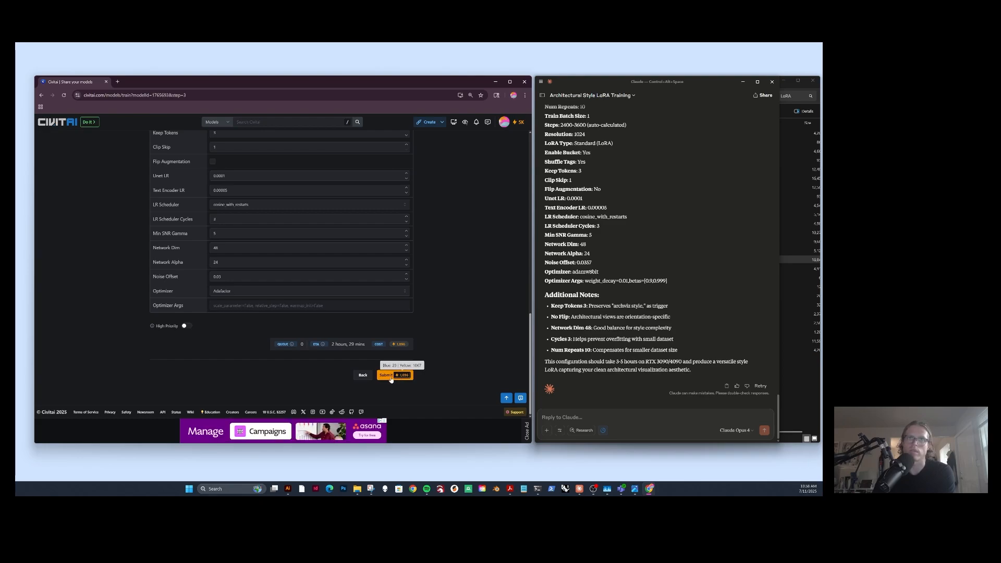
Review the model details, base model and training parameters, submit the LoRA for training and confirm.
{"action": "scroll", "coordinate": [450, 319], "scroll_direction": "up", "scroll_amount": 10}
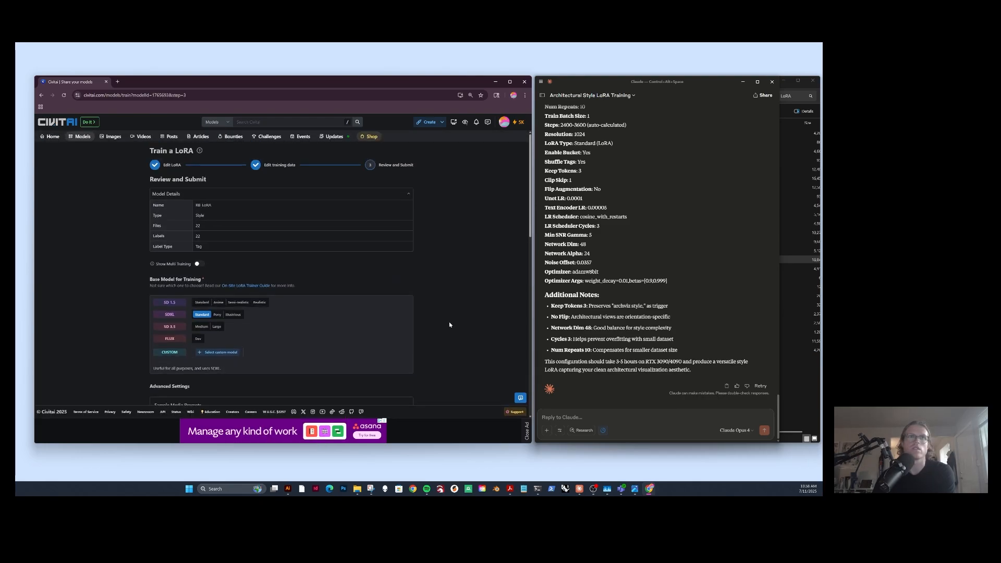
{"action": "scroll", "coordinate": [449, 324], "scroll_direction": "down", "scroll_amount": 10}
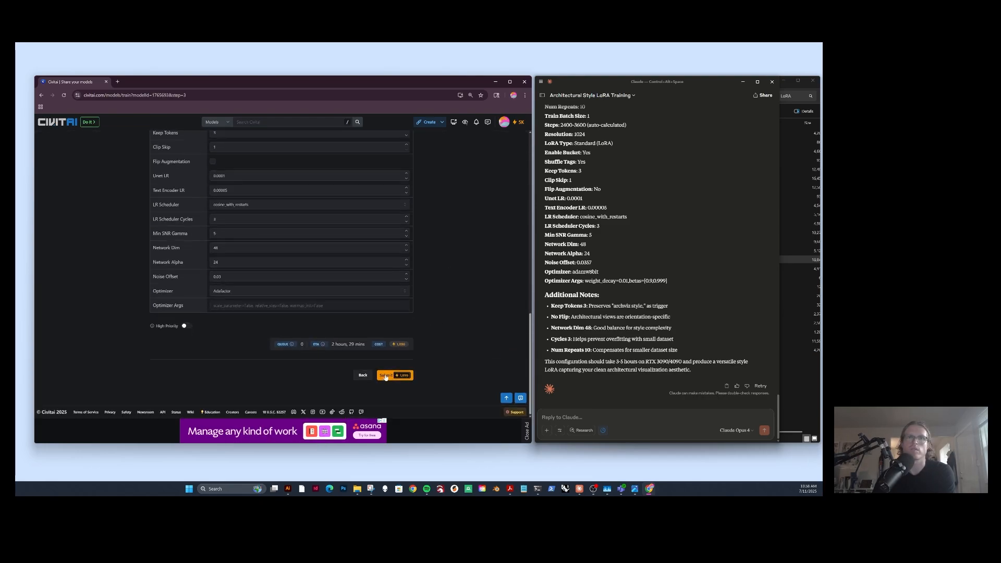
{"action": "left_click", "coordinate": [385, 376]}
{"action": "left_click", "coordinate": [328, 298]}
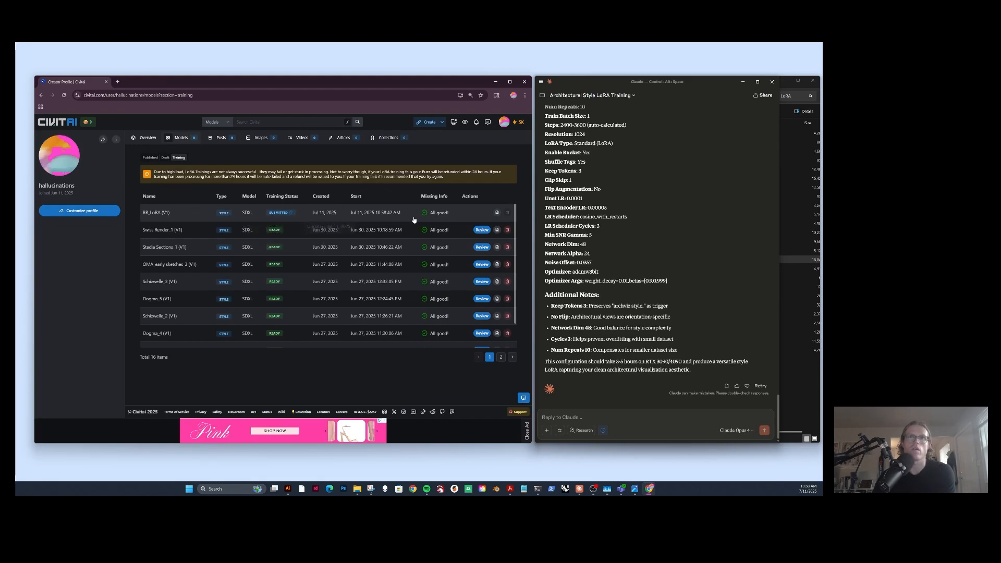
Check the training status of RB_LoRA and read the notice about failed or stuck trainings and refunds.
{"action": "mouse_move", "coordinate": [272, 215]}
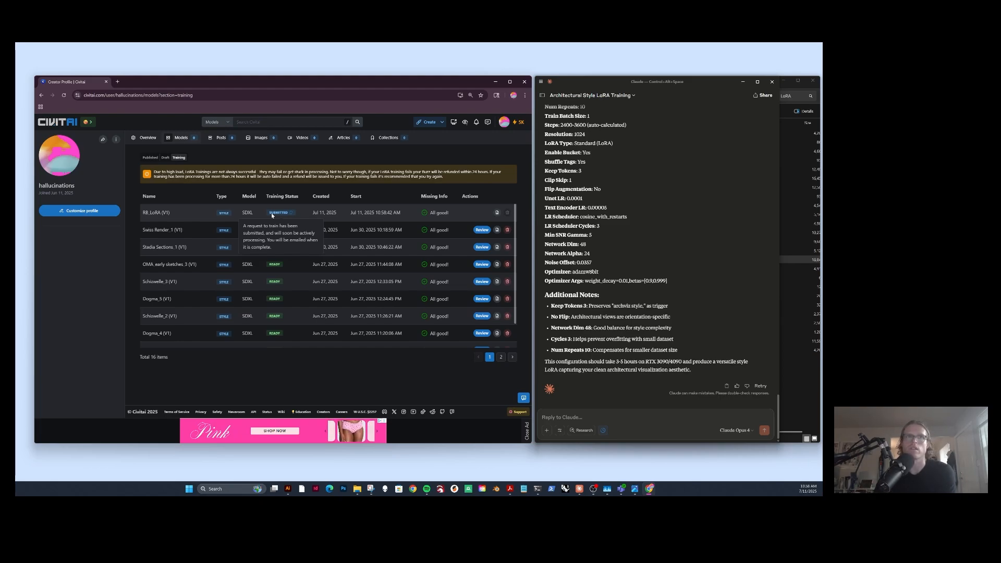
{"action": "left_click_drag", "start_coordinate": [200, 172], "coordinate": [447, 181]}
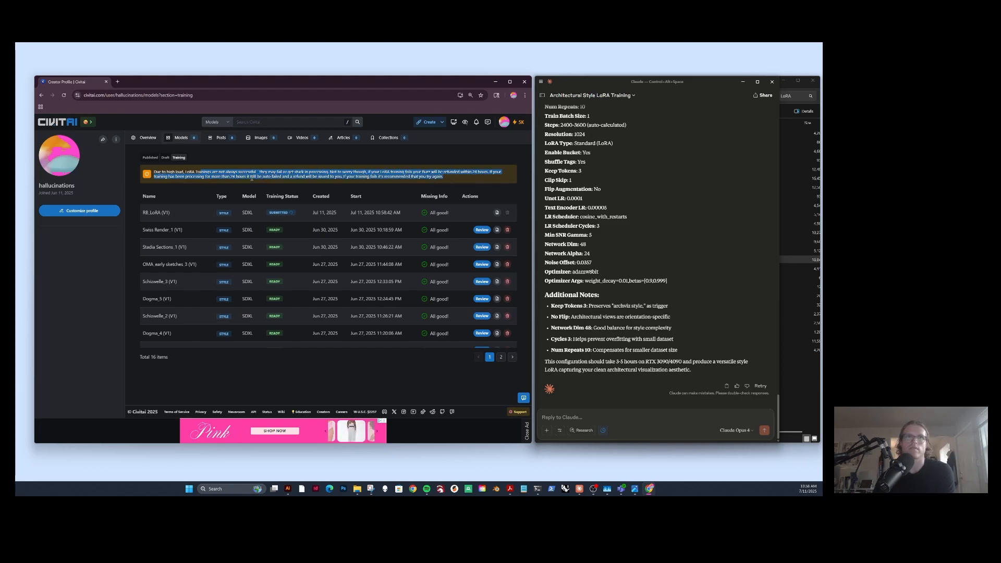
{"action": "left_click", "coordinate": [234, 172]}
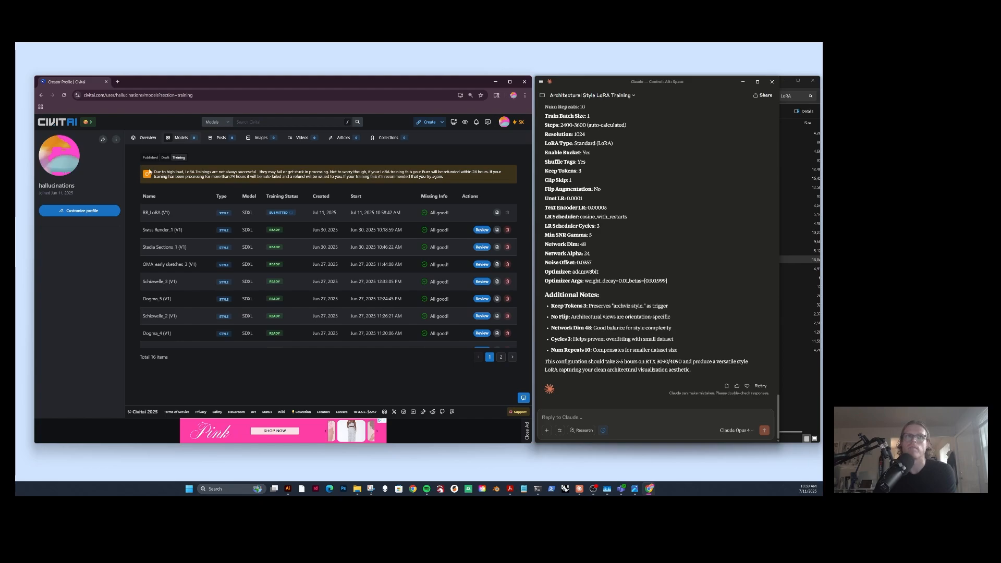
{"action": "left_click_drag", "start_coordinate": [155, 171], "coordinate": [455, 178]}
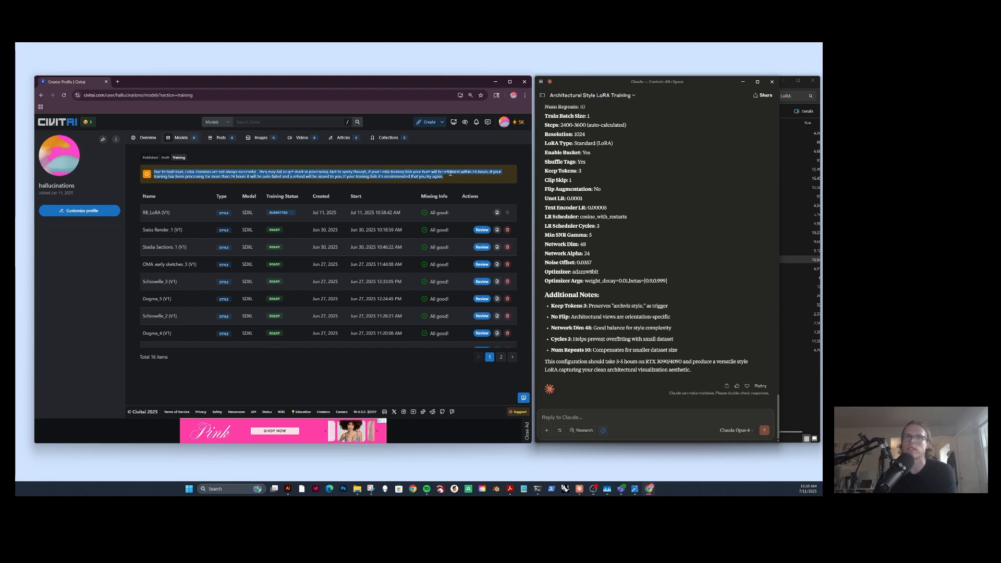
{"action": "left_click", "coordinate": [213, 171]}
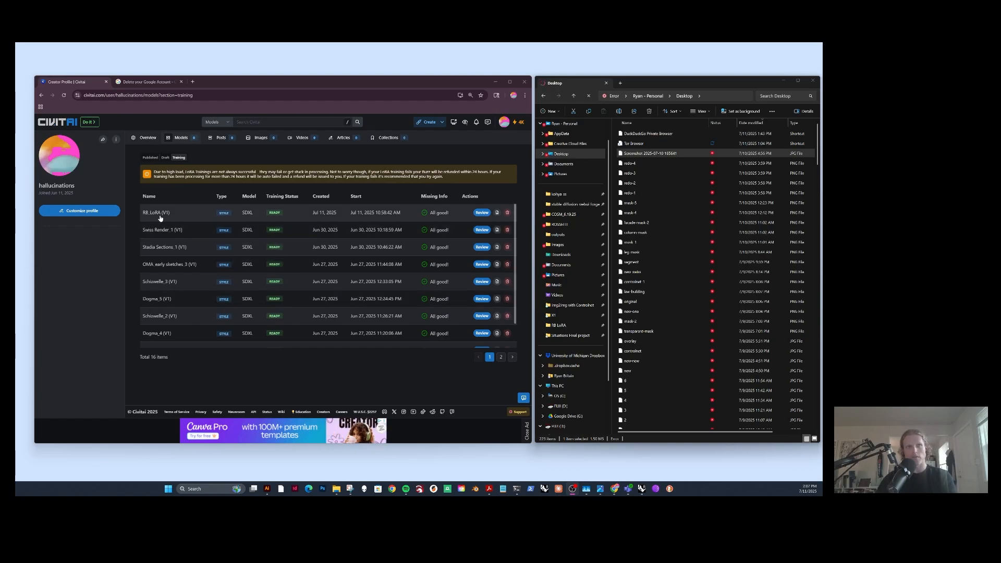
Open the RB_LoRA training results for review in a maximized, enlarged browser view.
{"action": "left_click", "coordinate": [287, 216]}
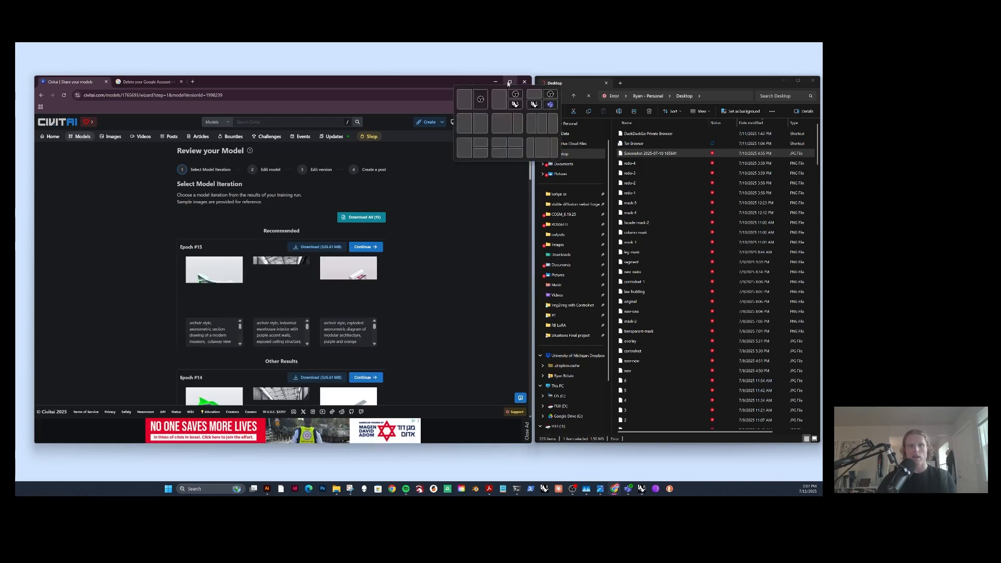
{"action": "left_click", "coordinate": [509, 84]}
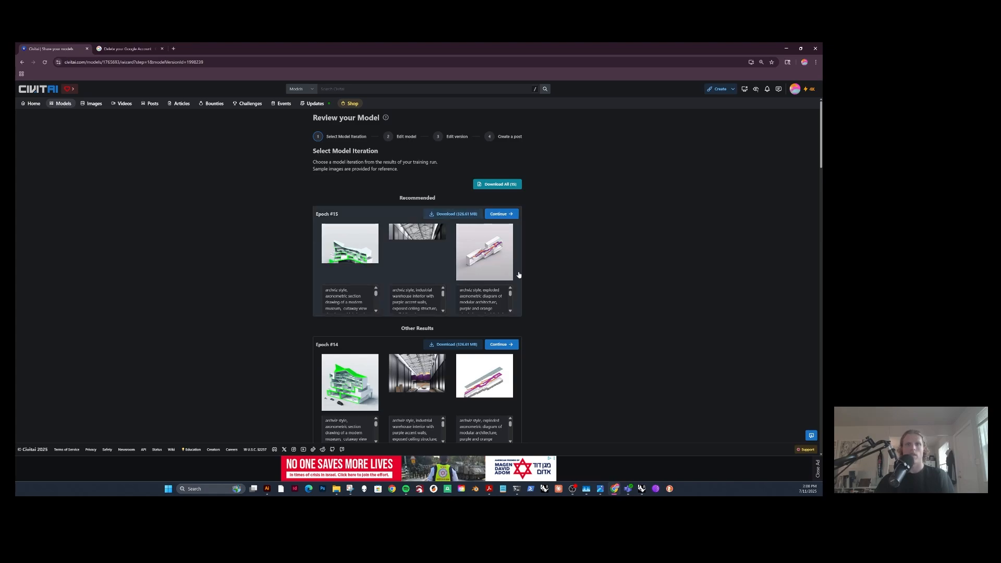
{"action": "key", "text": "ctrl+plus"}
{"action": "key", "text": "ctrl+plus"}
{"action": "key", "text": "ctrl+plus"}
{"action": "key", "text": "ctrl+plus"}
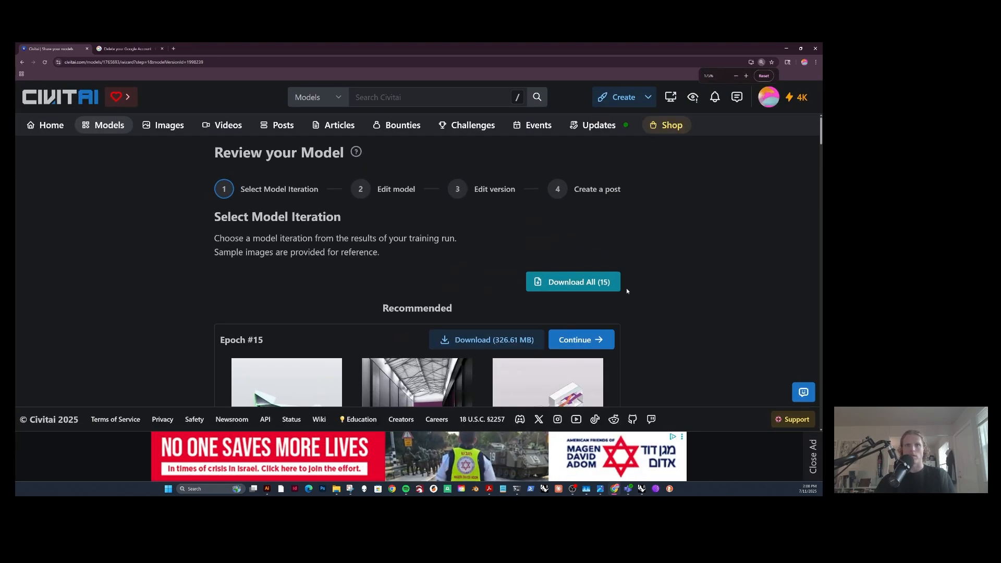
Compare the museum, warehouse and exploded axonometric sample images from Epoch #15 back to Epoch #6.
{"action": "scroll", "coordinate": [627, 289], "scroll_direction": "down", "scroll_amount": 3}
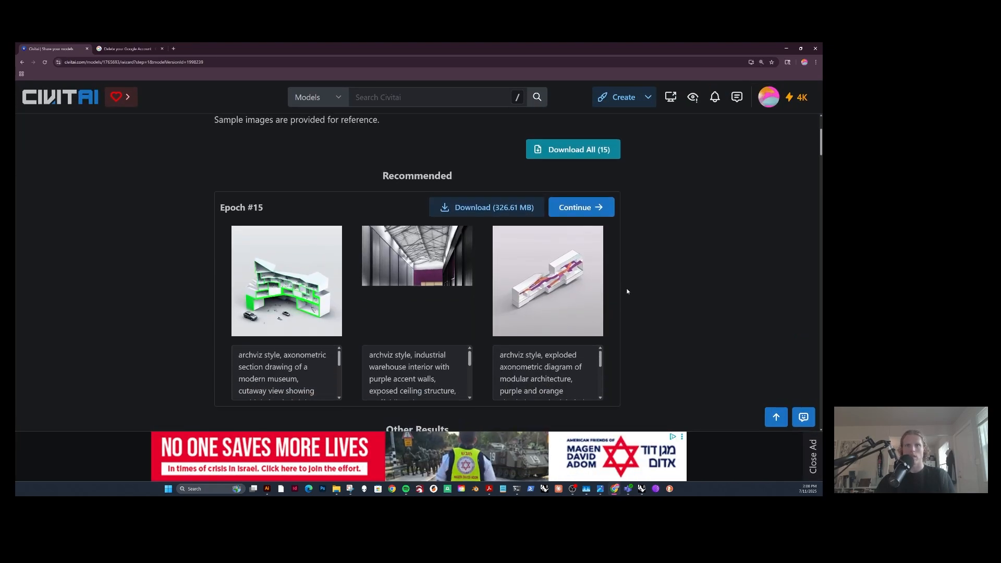
{"action": "scroll", "coordinate": [628, 291], "scroll_direction": "down", "scroll_amount": 3}
{"action": "scroll", "coordinate": [628, 291], "scroll_direction": "down", "scroll_amount": 3}
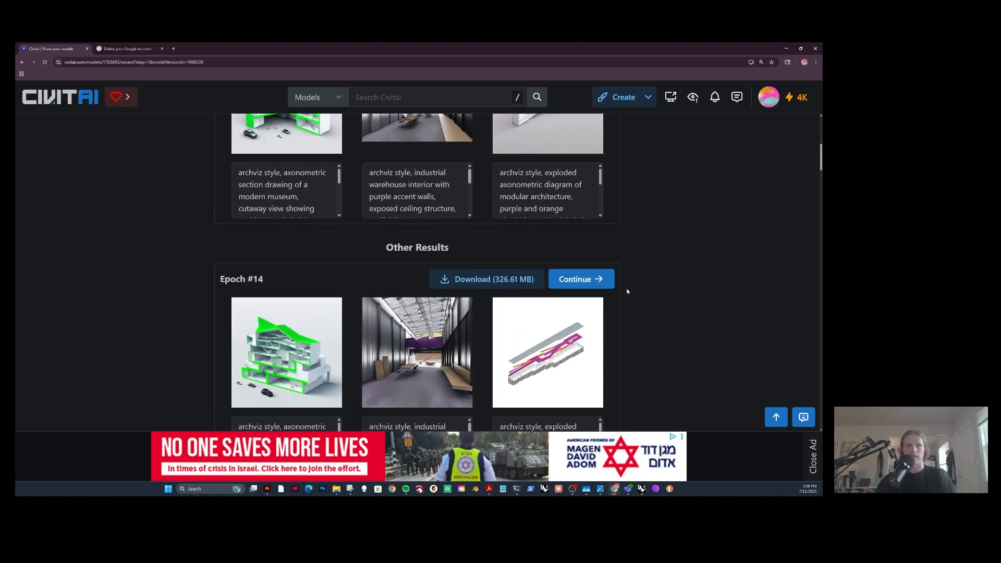
{"action": "scroll", "coordinate": [627, 291], "scroll_direction": "down", "scroll_amount": 2}
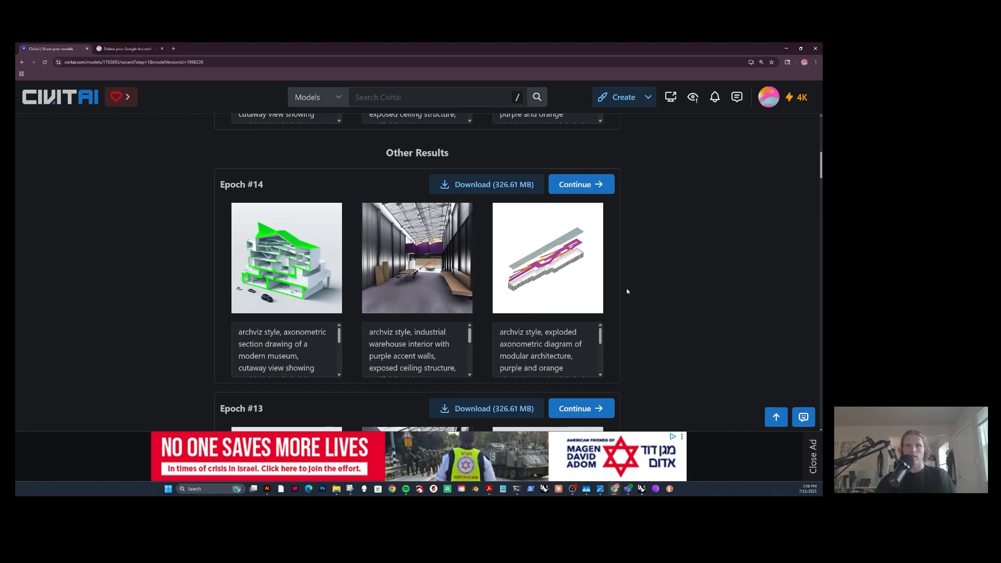
{"action": "scroll", "coordinate": [628, 291], "scroll_direction": "down", "scroll_amount": 4}
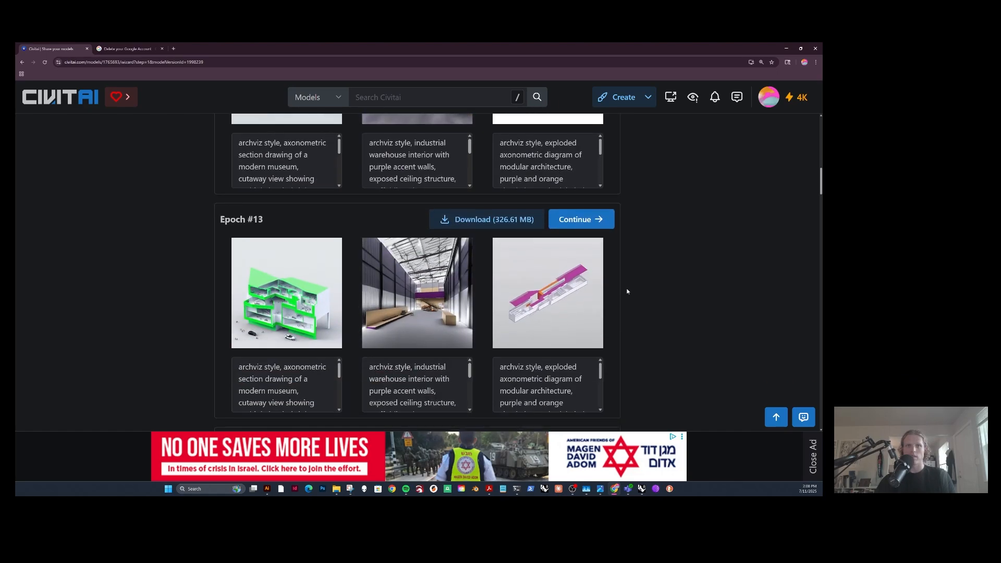
{"action": "scroll", "coordinate": [628, 291], "scroll_direction": "down", "scroll_amount": 5}
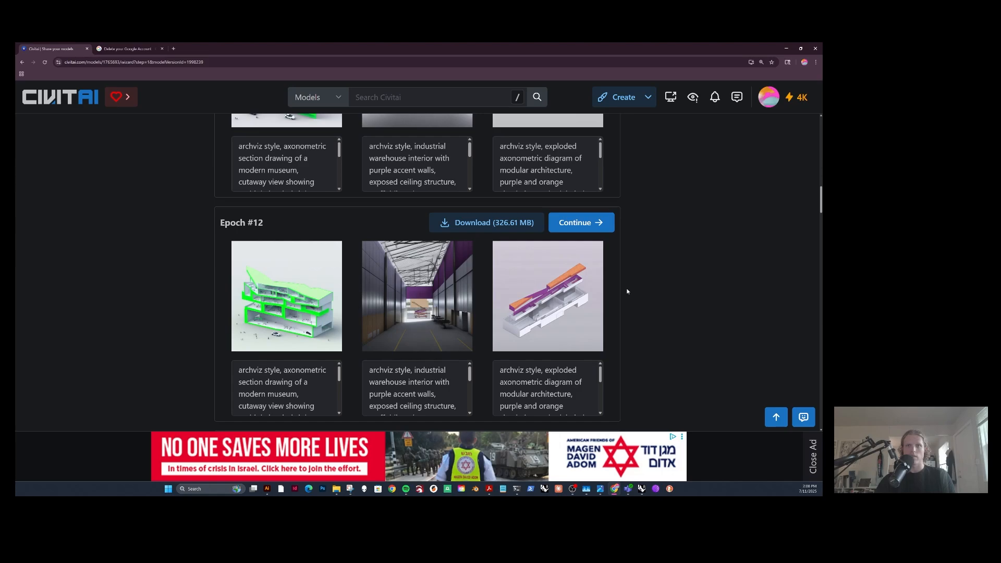
{"action": "scroll", "coordinate": [628, 291], "scroll_direction": "down", "scroll_amount": 6}
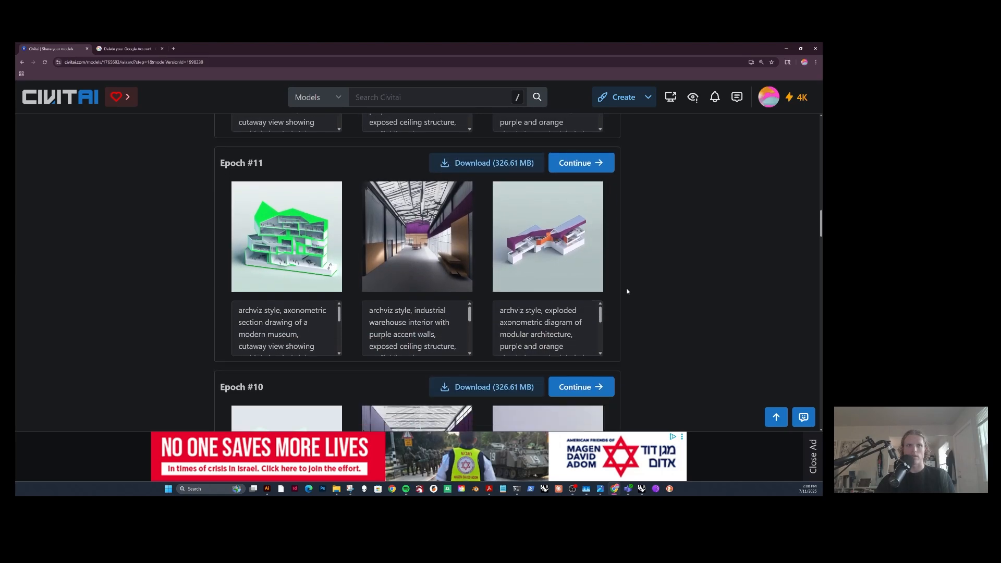
{"action": "scroll", "coordinate": [628, 291], "scroll_direction": "down", "scroll_amount": 2}
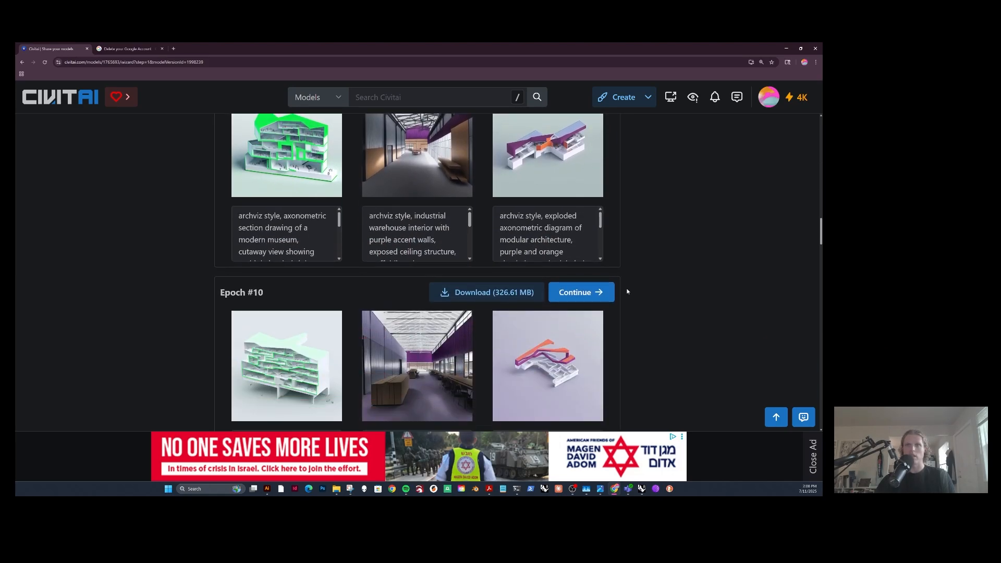
{"action": "scroll", "coordinate": [627, 291], "scroll_direction": "down", "scroll_amount": 1}
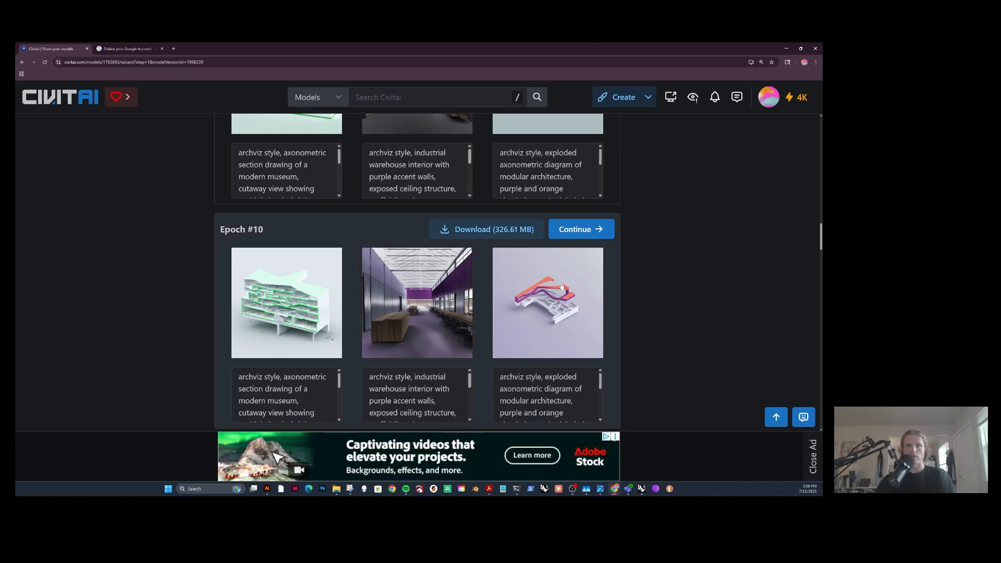
{"action": "scroll", "coordinate": [557, 300], "scroll_direction": "down", "scroll_amount": 3}
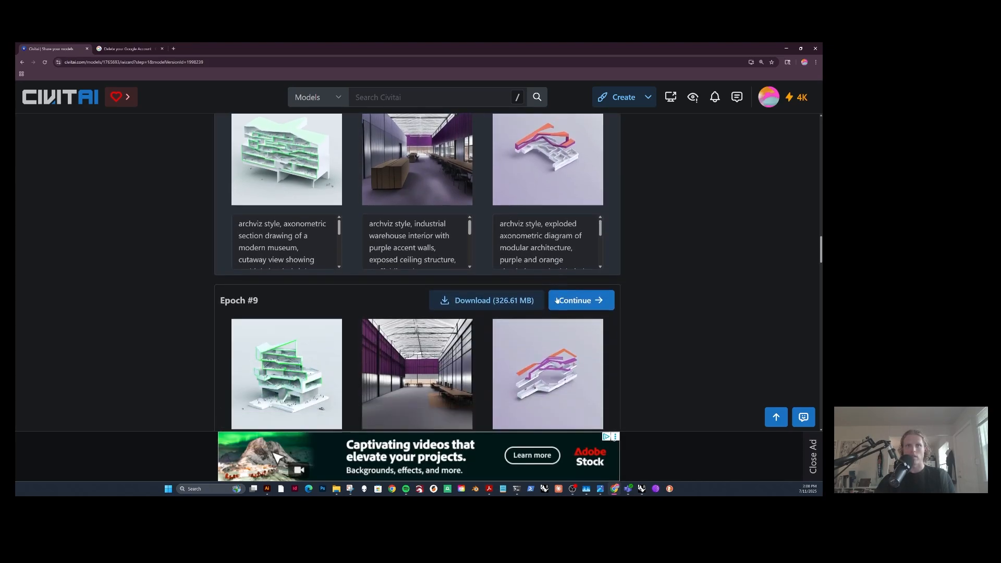
{"action": "scroll", "coordinate": [557, 300], "scroll_direction": "down", "scroll_amount": 1}
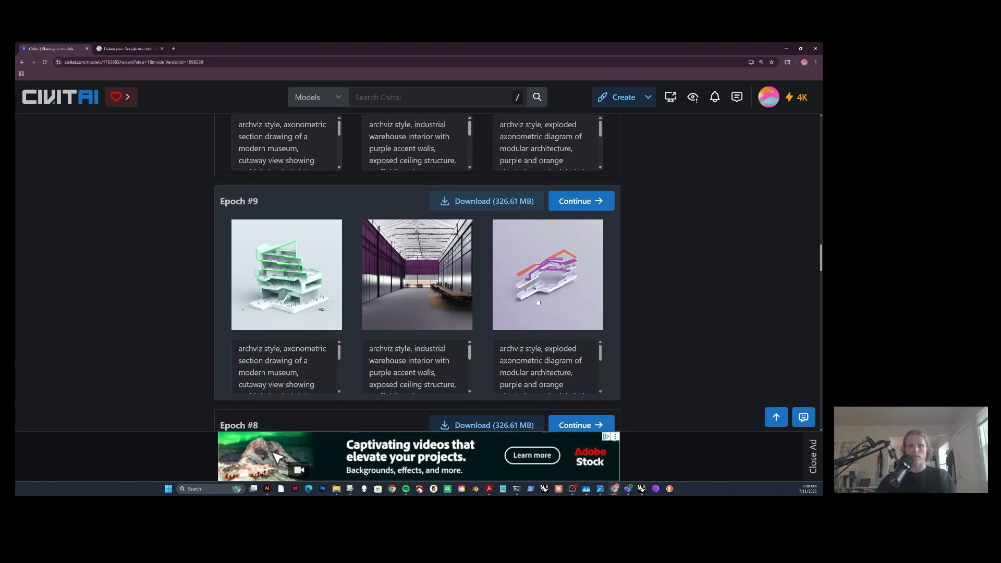
{"action": "scroll", "coordinate": [511, 306], "scroll_direction": "down", "scroll_amount": 3}
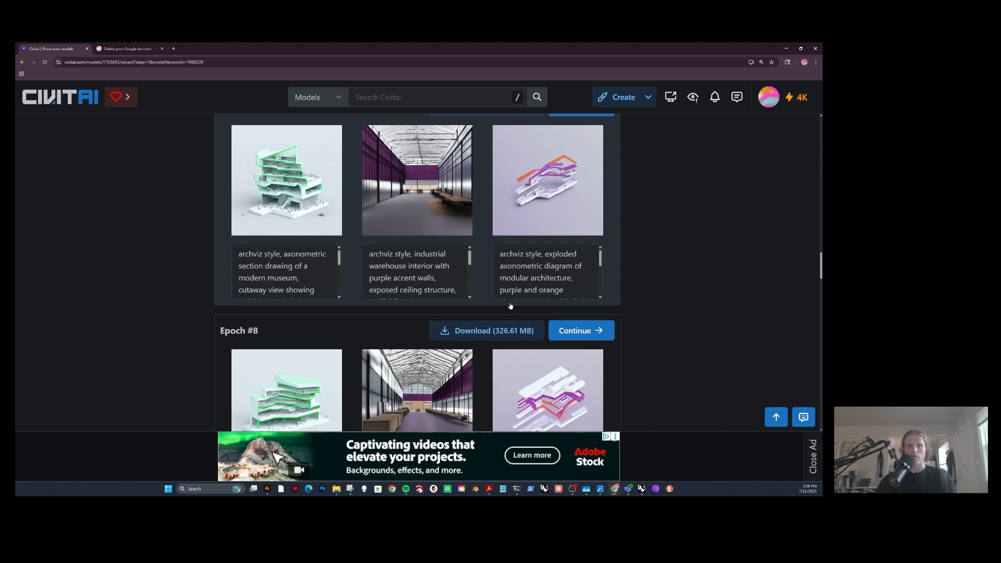
{"action": "scroll", "coordinate": [511, 307], "scroll_direction": "down", "scroll_amount": 8}
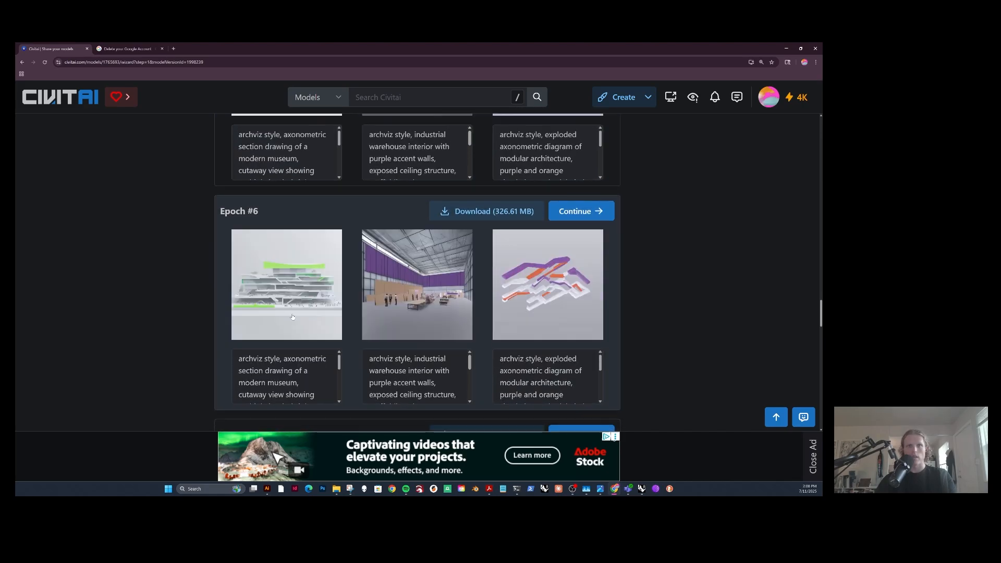
Read the museum prompt under Epoch #6 and review the samples of the earlier epochs, waiting for the unresponsive page.
{"action": "left_click_drag", "start_coordinate": [339, 361], "coordinate": [339, 383]}
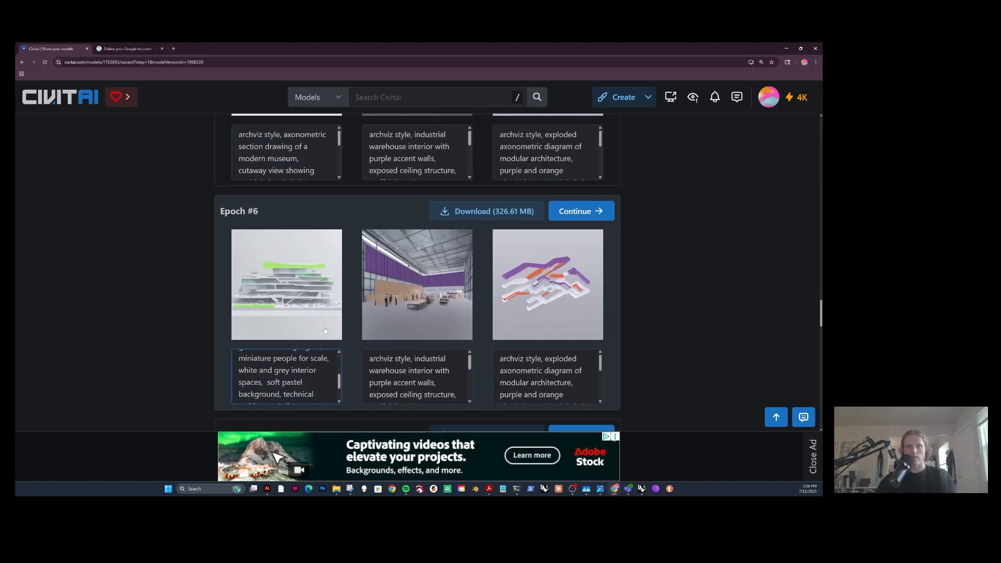
{"action": "scroll", "coordinate": [324, 315], "scroll_direction": "down", "scroll_amount": 2}
{"action": "scroll", "coordinate": [439, 218], "scroll_direction": "up", "scroll_amount": 1}
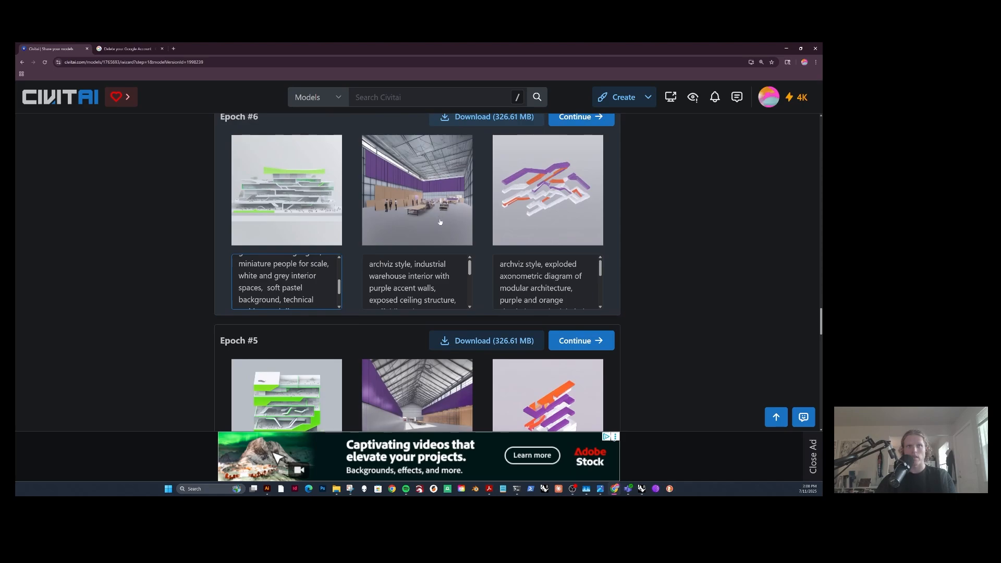
{"action": "scroll", "coordinate": [443, 245], "scroll_direction": "down", "scroll_amount": 2}
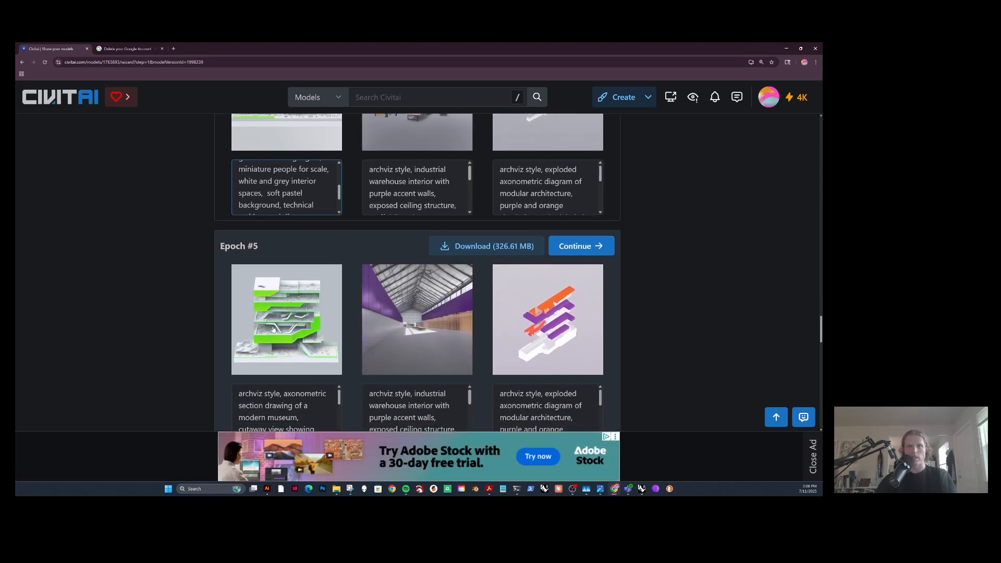
{"action": "scroll", "coordinate": [407, 327], "scroll_direction": "down", "scroll_amount": 5}
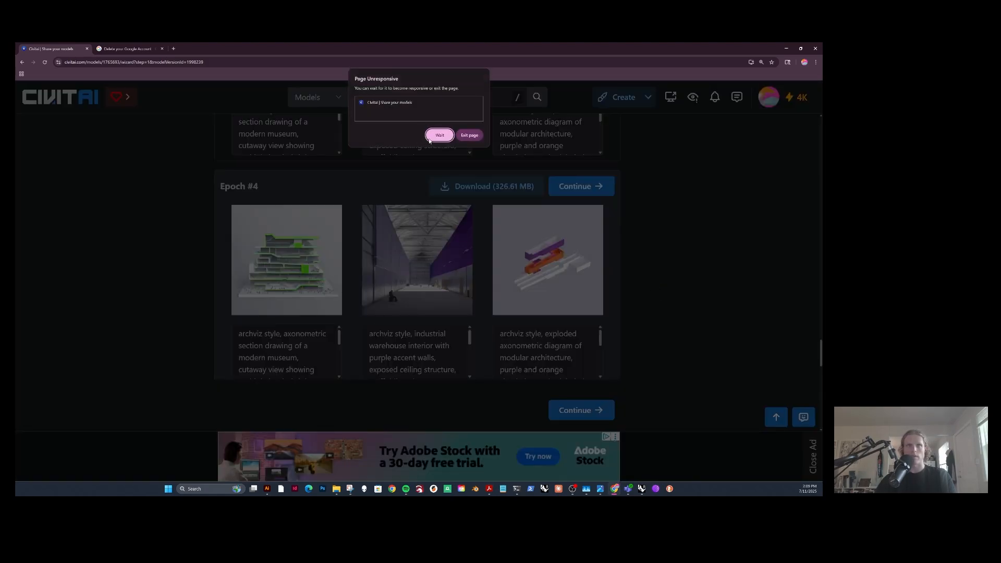
{"action": "left_click", "coordinate": [439, 135]}
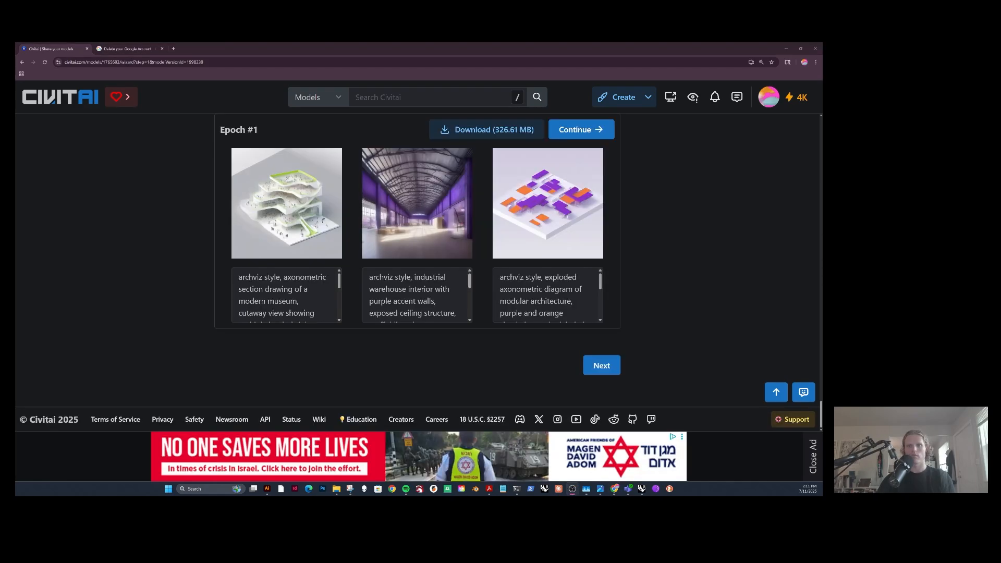
Return to Epoch #10 in the training results and download its LoRA file.
{"action": "scroll", "coordinate": [655, 274], "scroll_direction": "up", "scroll_amount": 5}
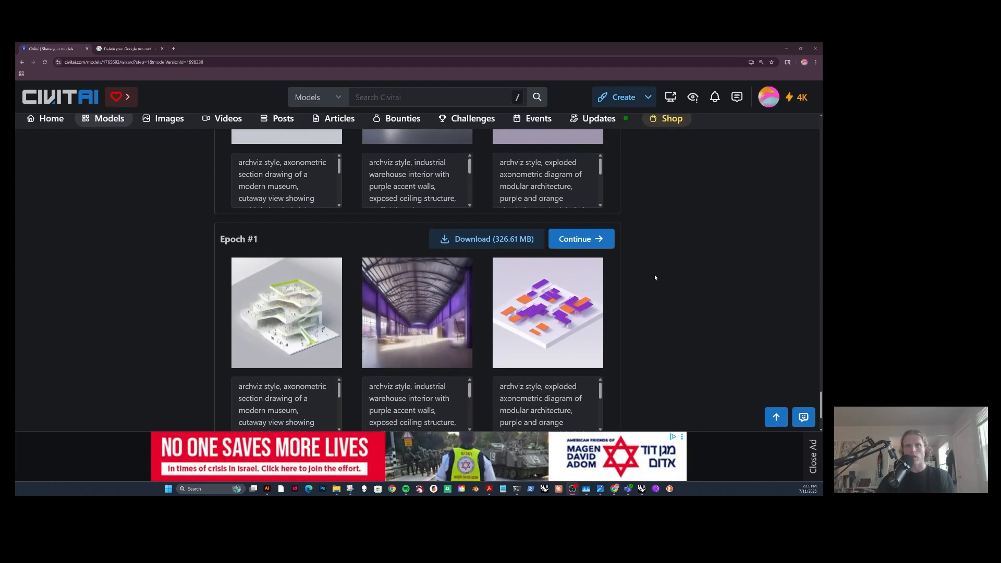
{"action": "scroll", "coordinate": [655, 278], "scroll_direction": "up", "scroll_amount": 5}
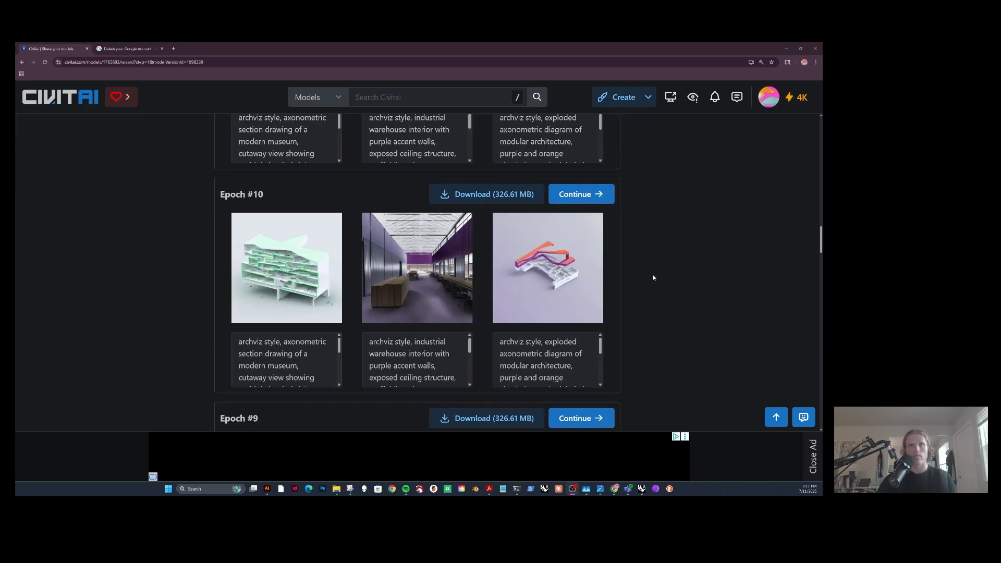
{"action": "scroll", "coordinate": [653, 277], "scroll_direction": "down", "scroll_amount": 1}
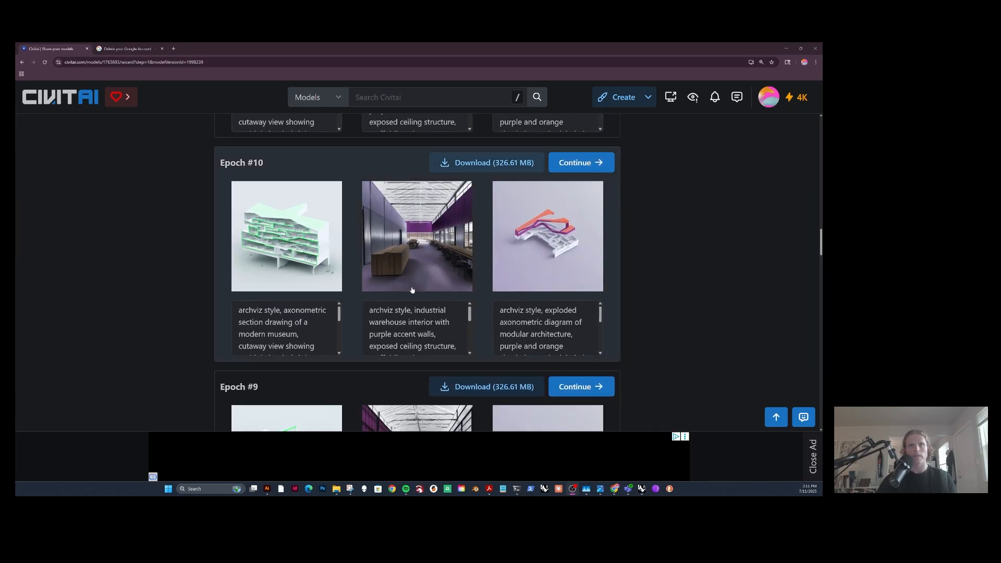
{"action": "left_click", "coordinate": [489, 163]}
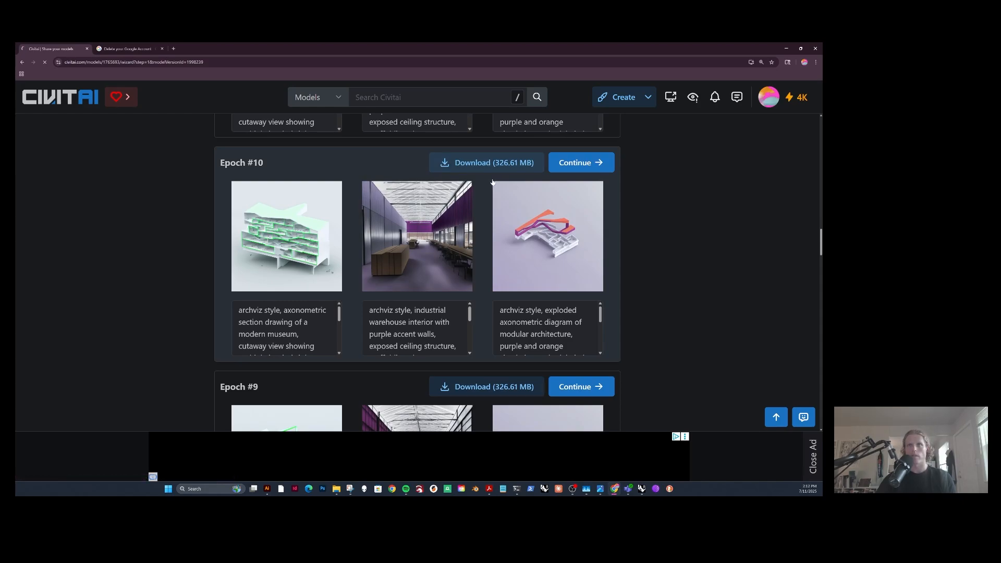
Compare the museum, warehouse and exploded axonometric samples from Epoch #10 down to Epoch #1 and return to the recommended Epoch #15.
{"action": "scroll", "coordinate": [477, 213], "scroll_direction": "up", "scroll_amount": 3}
{"action": "scroll", "coordinate": [447, 286], "scroll_direction": "down", "scroll_amount": 2}
{"action": "scroll", "coordinate": [681, 280], "scroll_direction": "down", "scroll_amount": 2}
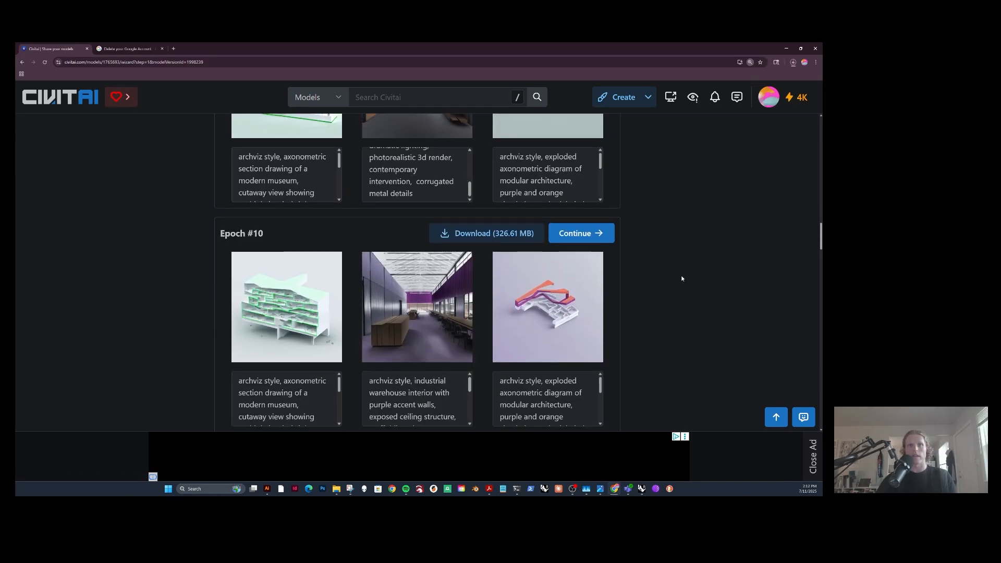
{"action": "scroll", "coordinate": [574, 302], "scroll_direction": "down", "scroll_amount": 5}
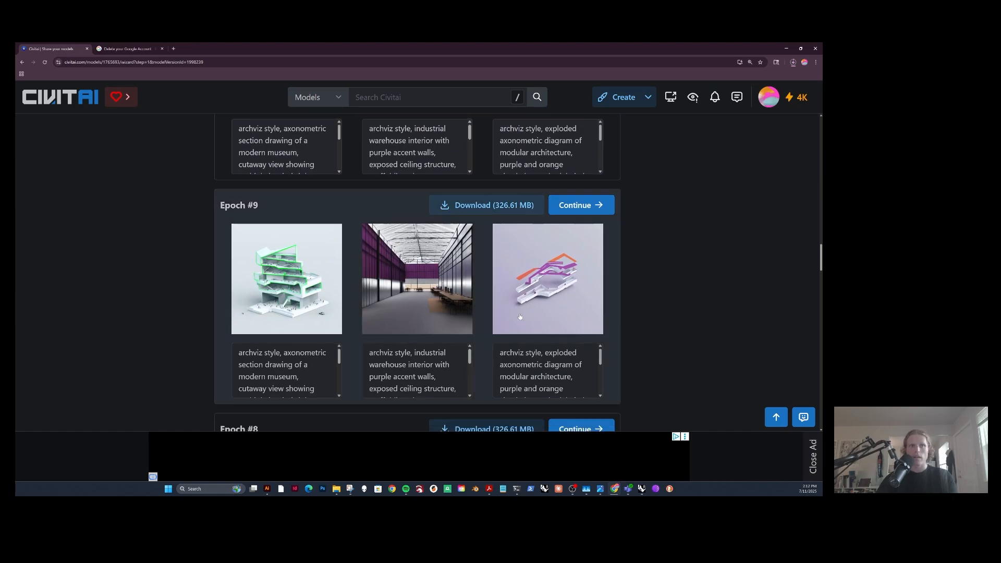
{"action": "scroll", "coordinate": [516, 314], "scroll_direction": "down", "scroll_amount": 4}
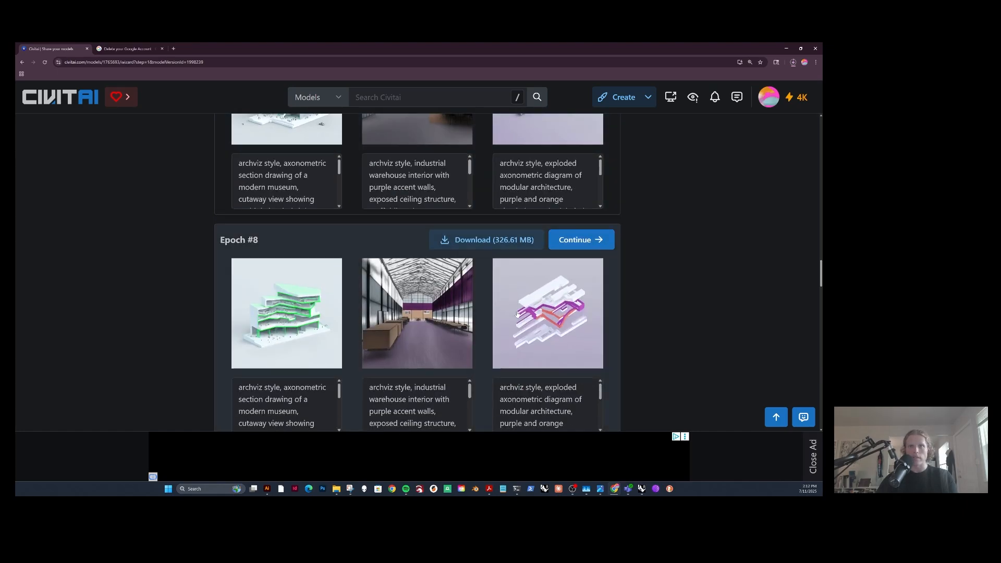
{"action": "scroll", "coordinate": [517, 315], "scroll_direction": "down", "scroll_amount": 4}
{"action": "scroll", "coordinate": [517, 314], "scroll_direction": "down", "scroll_amount": 2}
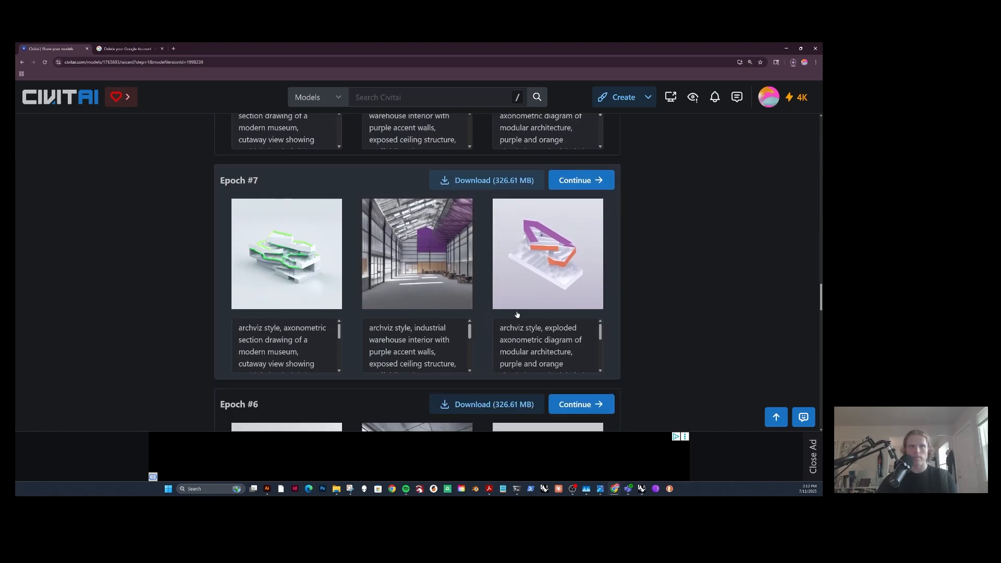
{"action": "scroll", "coordinate": [516, 314], "scroll_direction": "down", "scroll_amount": 3}
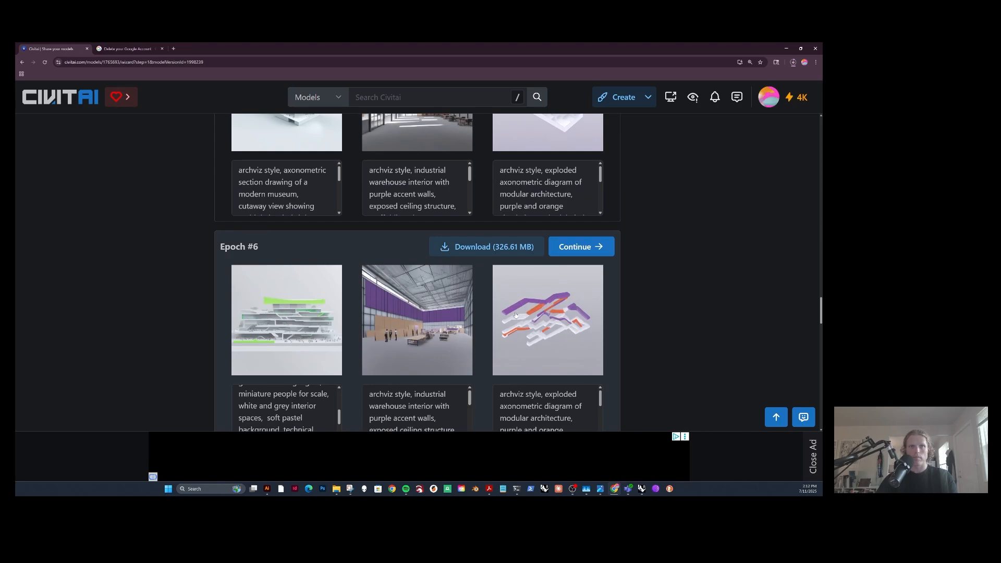
{"action": "scroll", "coordinate": [516, 314], "scroll_direction": "down", "scroll_amount": 1}
{"action": "scroll", "coordinate": [320, 280], "scroll_direction": "down", "scroll_amount": 2}
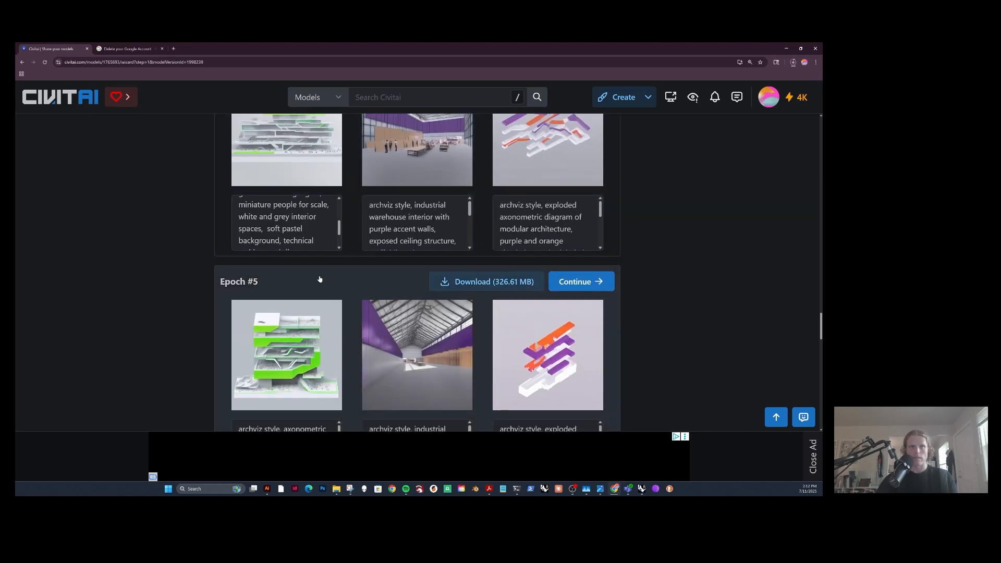
{"action": "scroll", "coordinate": [319, 279], "scroll_direction": "down", "scroll_amount": 2}
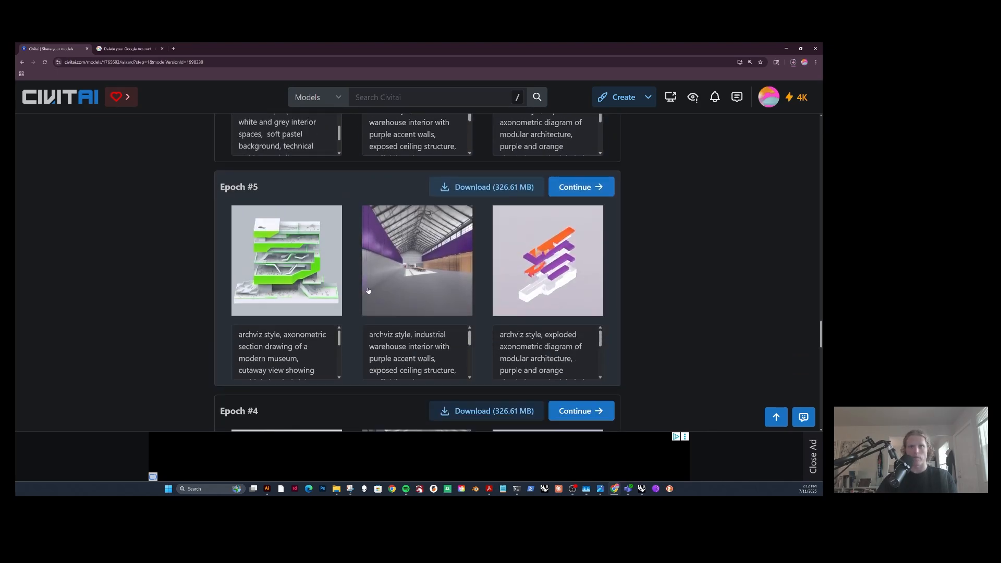
{"action": "scroll", "coordinate": [368, 290], "scroll_direction": "down", "scroll_amount": 4}
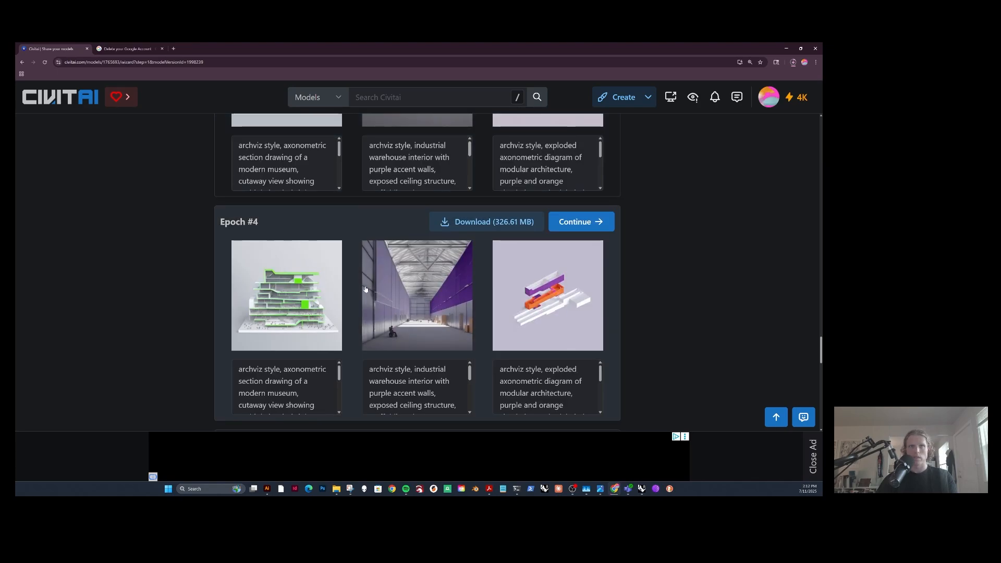
{"action": "scroll", "coordinate": [366, 289], "scroll_direction": "down", "scroll_amount": 4}
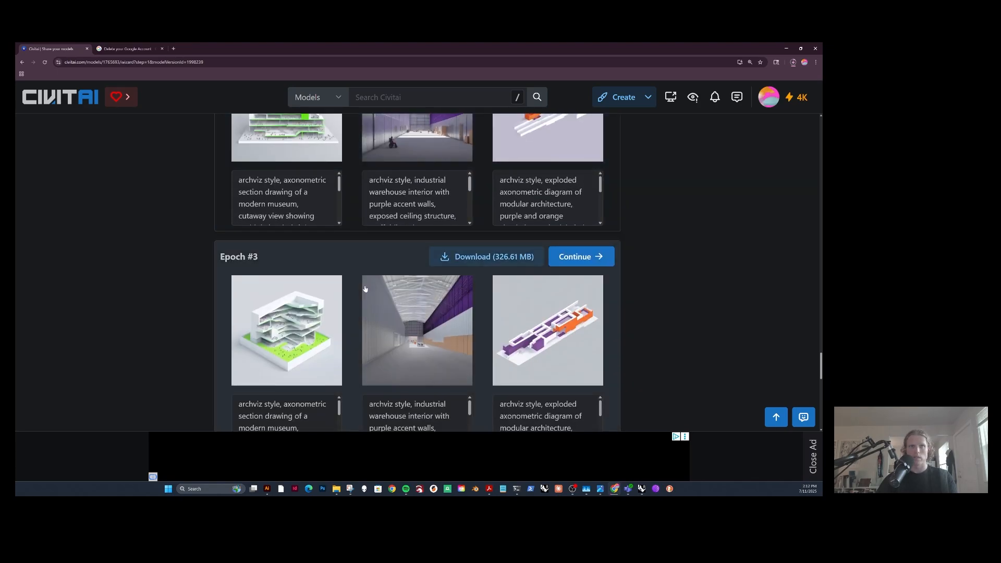
{"action": "scroll", "coordinate": [365, 289], "scroll_direction": "down", "scroll_amount": 6}
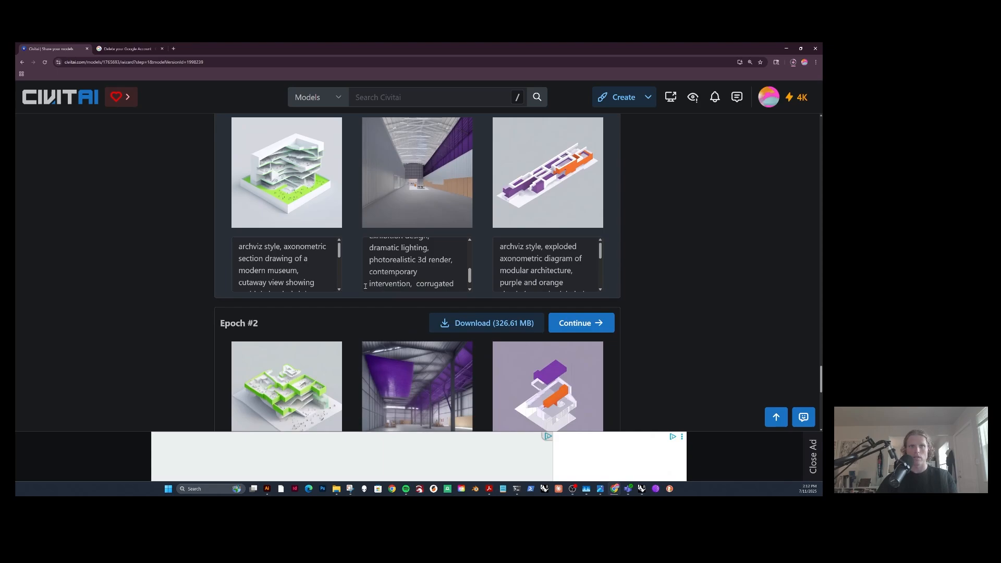
{"action": "scroll", "coordinate": [556, 304], "scroll_direction": "down", "scroll_amount": 1}
{"action": "scroll", "coordinate": [673, 268], "scroll_direction": "down", "scroll_amount": 2}
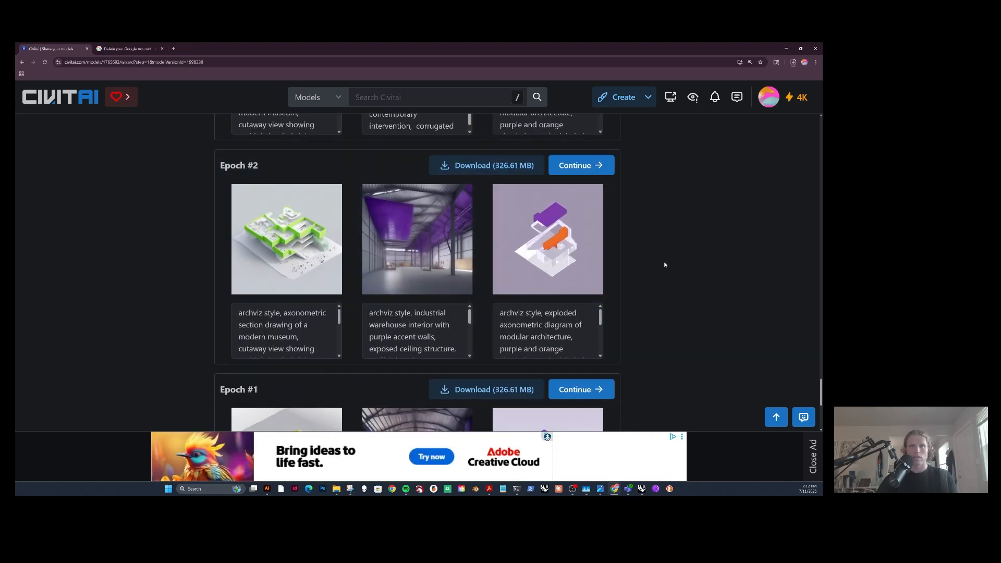
{"action": "scroll", "coordinate": [665, 265], "scroll_direction": "down", "scroll_amount": 3}
{"action": "scroll", "coordinate": [649, 274], "scroll_direction": "up", "scroll_amount": 19}
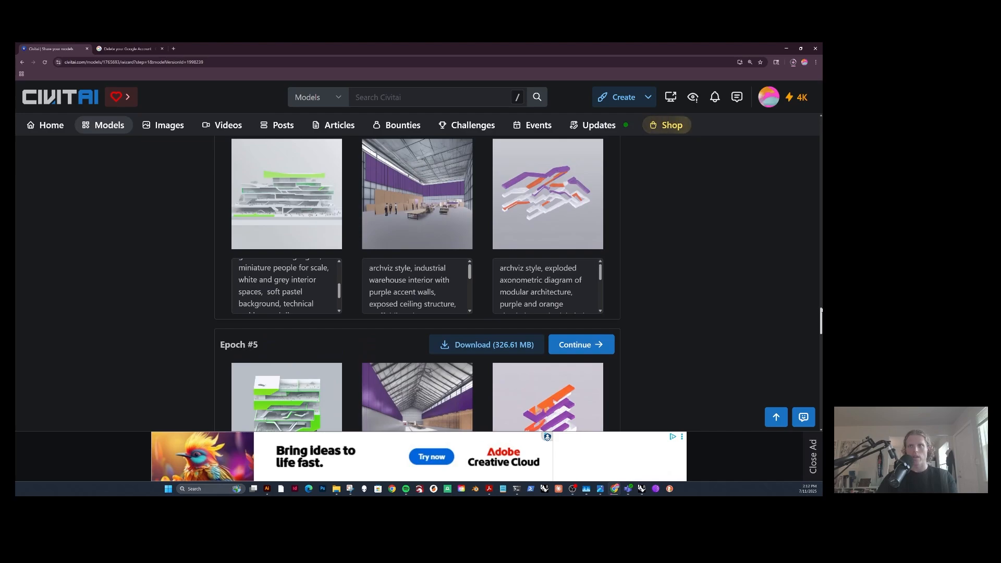
{"action": "left_click_drag", "start_coordinate": [820, 321], "coordinate": [819, 131]}
{"action": "scroll", "coordinate": [728, 223], "scroll_direction": "down", "scroll_amount": 3}
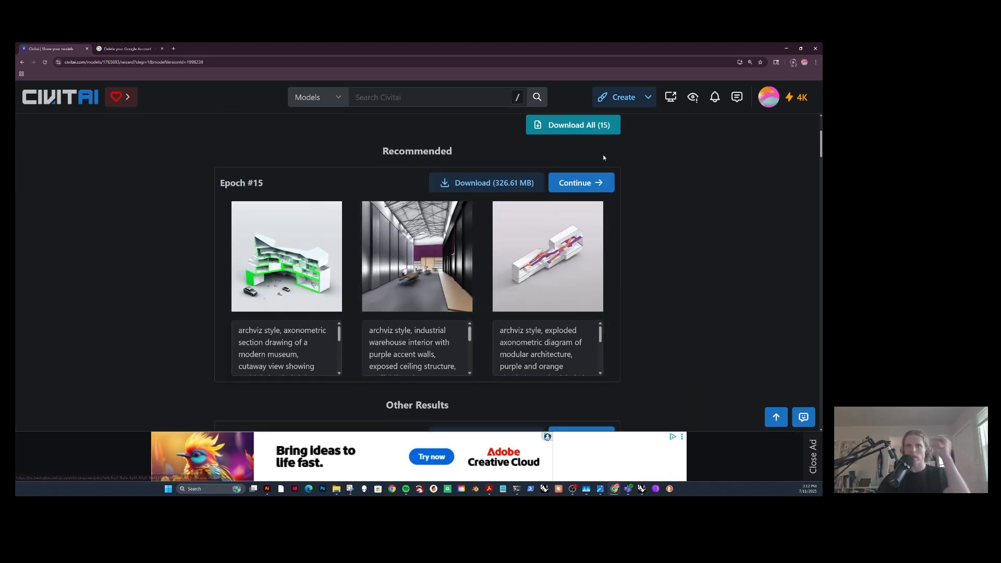
Open the Downloads folder and copy the files RB_LoRA.safetensors and RB_LoRA-000010.safetensors.
{"action": "left_click", "coordinate": [793, 62]}
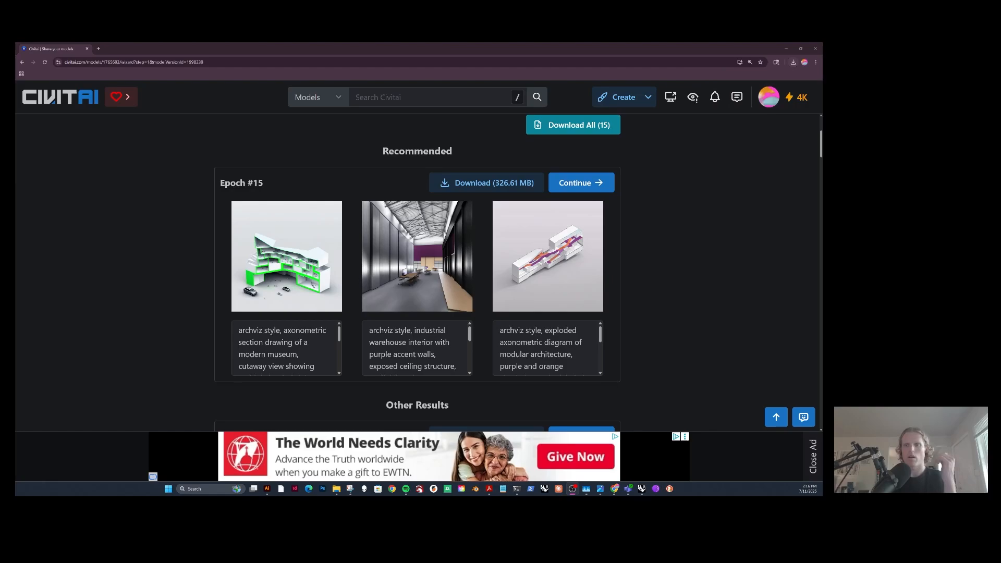
{"action": "left_click", "coordinate": [792, 62]}
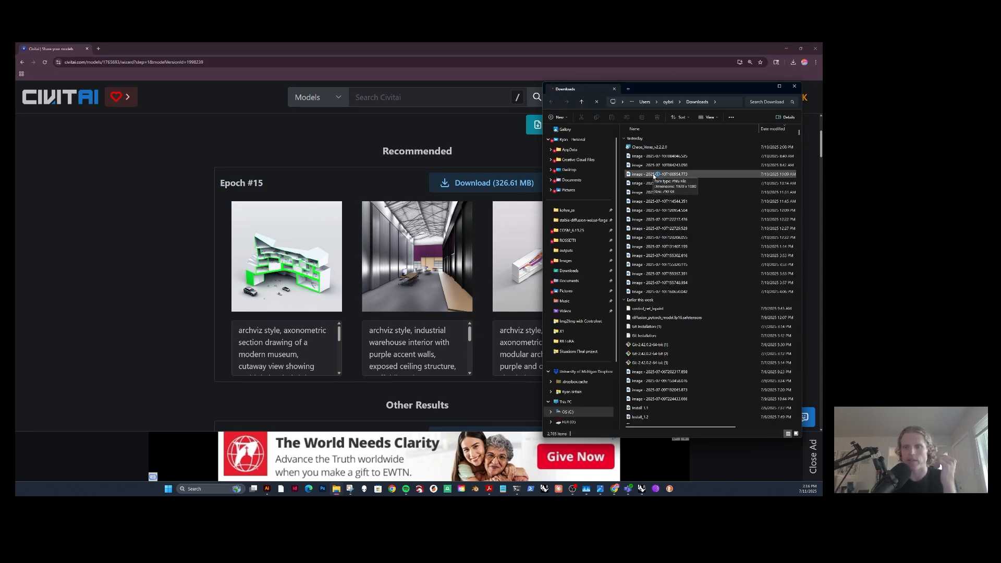
{"action": "left_click", "coordinate": [653, 156]}
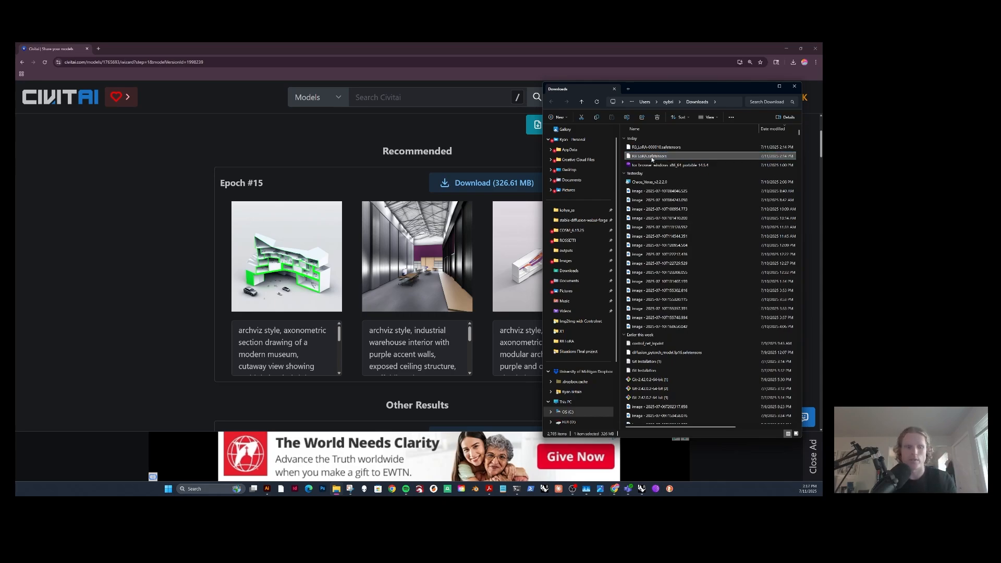
{"action": "left_click", "coordinate": [655, 147], "text": "ctrl"}
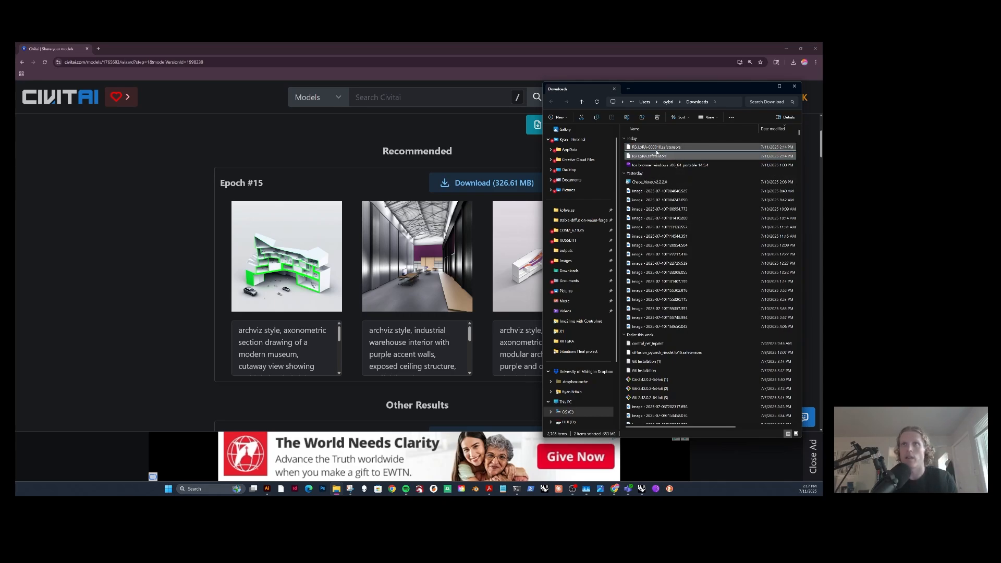
{"action": "right_click", "coordinate": [658, 156]}
{"action": "left_click", "coordinate": [686, 162]}
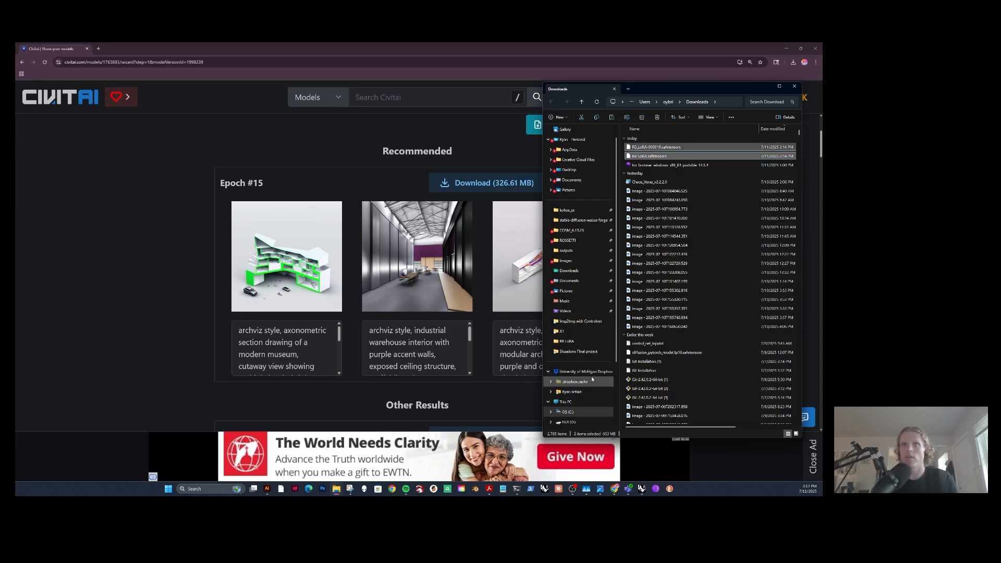
Paste the two copied LoRA files into the models\Lora folder of Enhanced_Base, inside Test Installation_7.6 on drive C.
{"action": "scroll", "coordinate": [579, 381], "scroll_direction": "down", "scroll_amount": 3}
{"action": "left_click", "coordinate": [571, 323]}
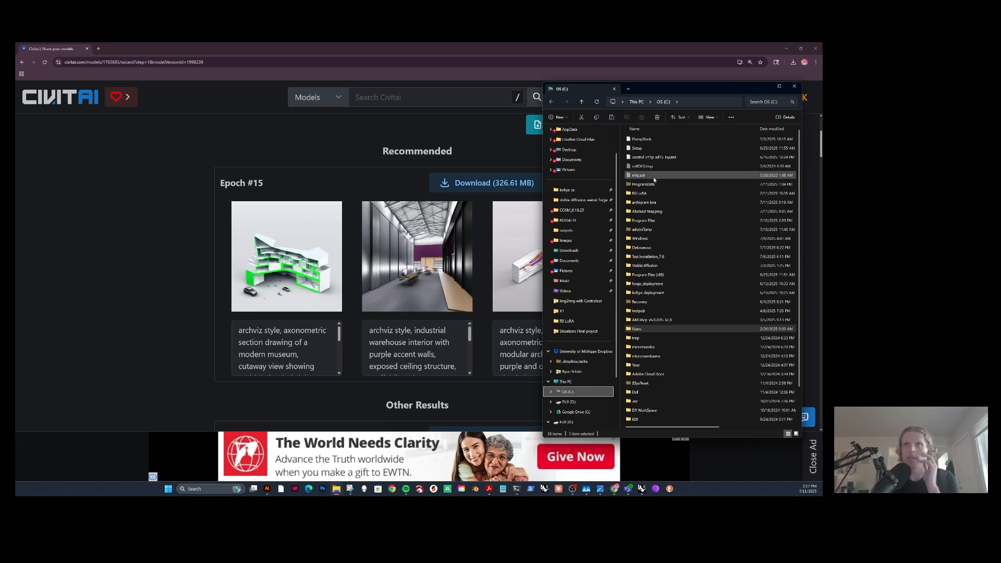
{"action": "left_click", "coordinate": [654, 259]}
{"action": "double_click", "coordinate": [654, 258]}
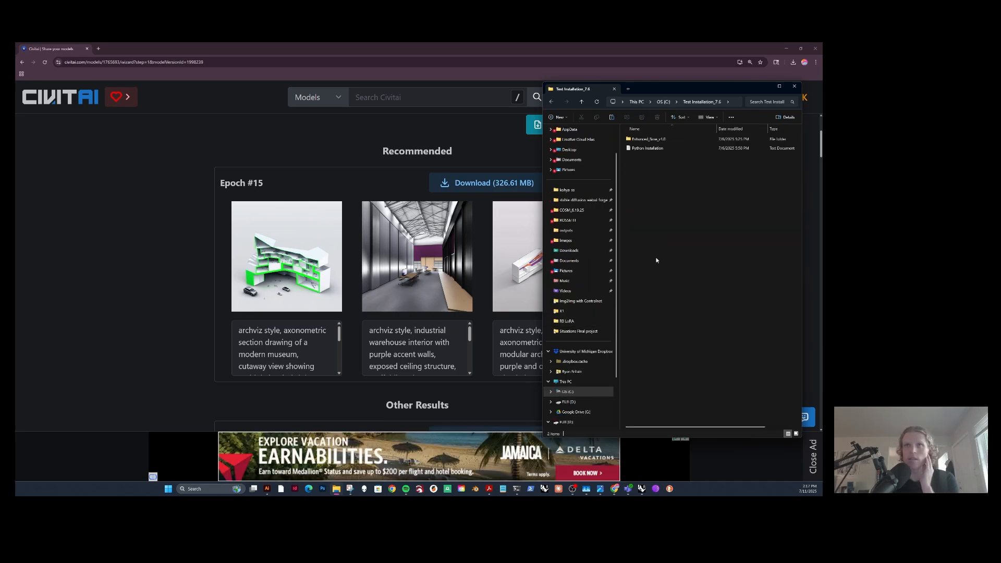
{"action": "double_click", "coordinate": [649, 140]}
{"action": "double_click", "coordinate": [650, 140]}
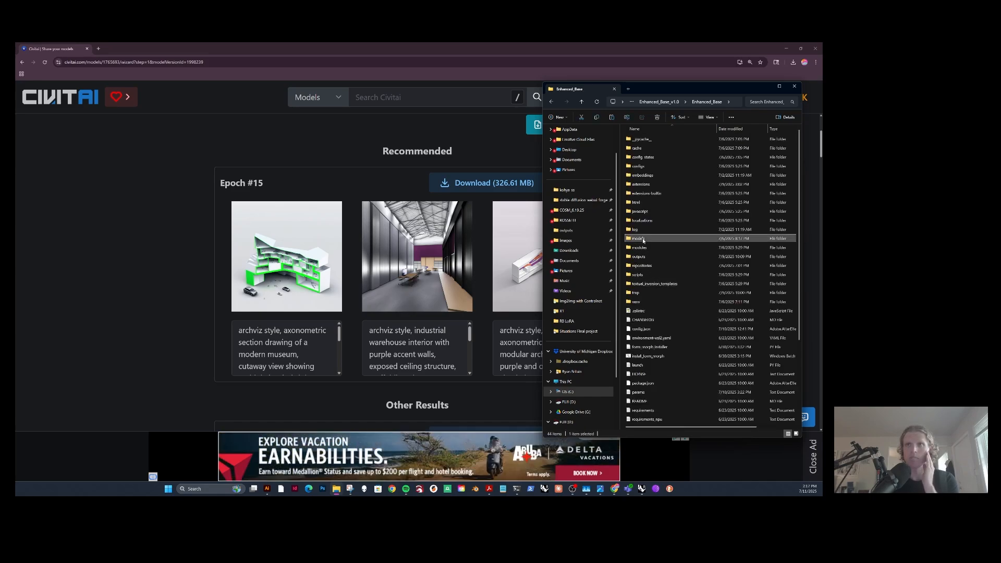
{"action": "double_click", "coordinate": [639, 239]}
{"action": "left_click", "coordinate": [640, 185]}
{"action": "double_click", "coordinate": [640, 185]}
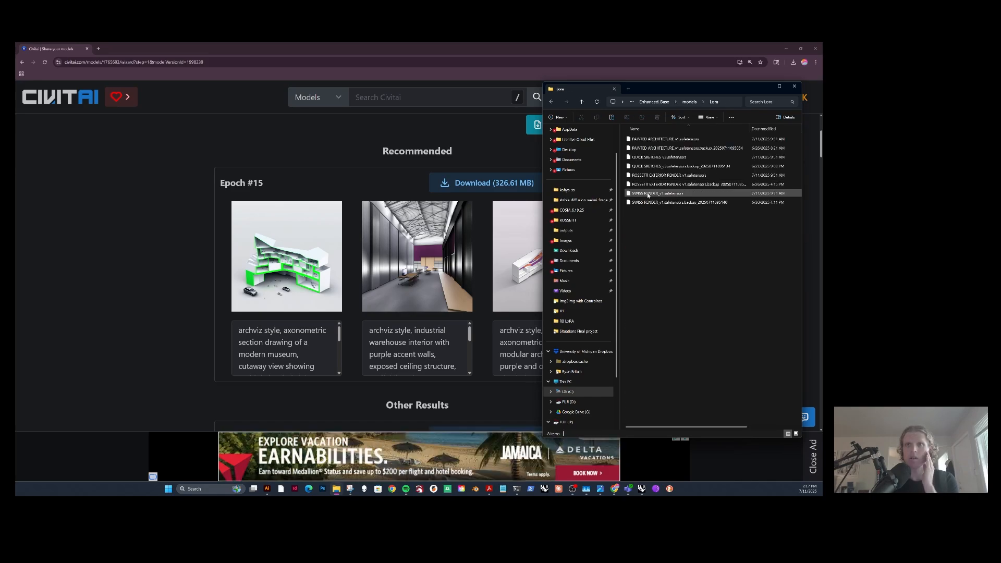
{"action": "key", "text": "ctrl+v"}
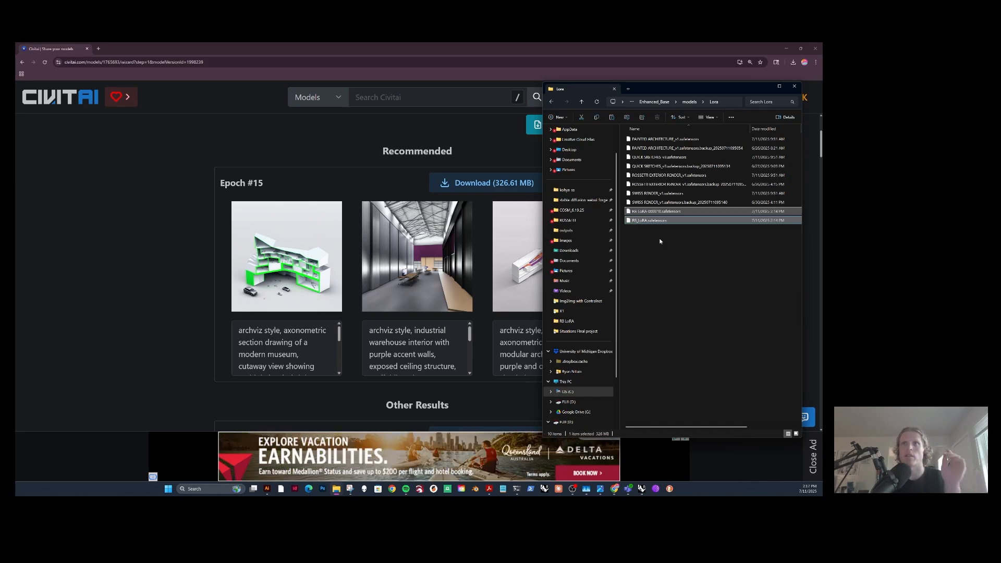
{"action": "left_click", "coordinate": [658, 239]}
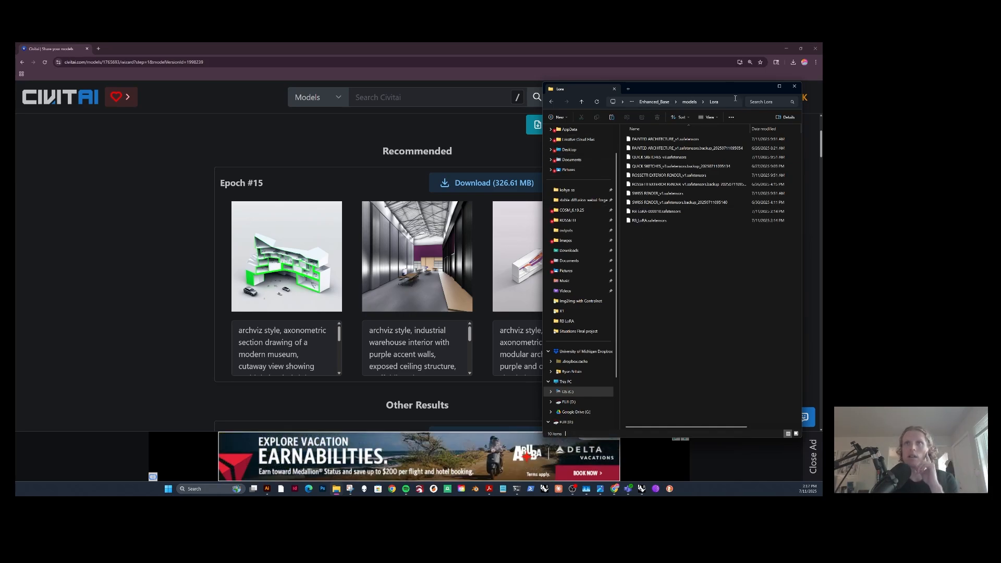
Clear the file and browser windows from the desktop and launch the Stable Diffusion web UI from its desktop shortcut.
{"action": "left_click_drag", "start_coordinate": [687, 89], "coordinate": [583, 89]}
{"action": "left_click", "coordinate": [693, 89]}
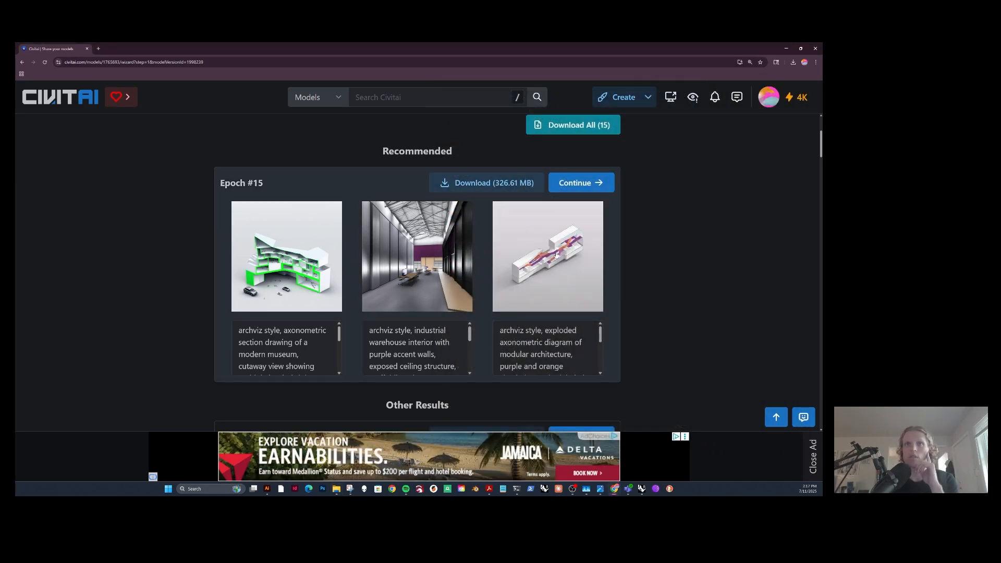
{"action": "left_click", "coordinate": [785, 49]}
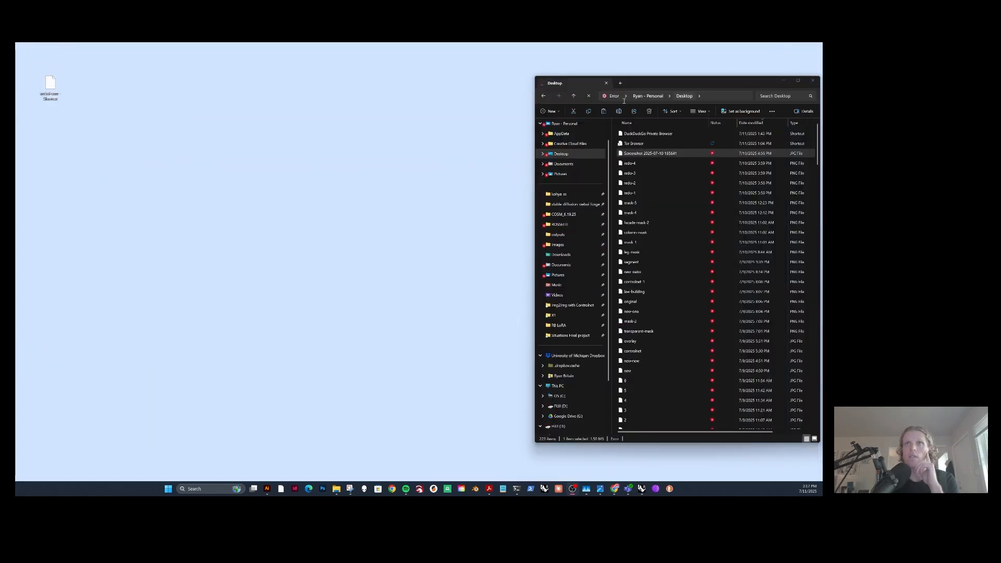
{"action": "double_click", "coordinate": [51, 84]}
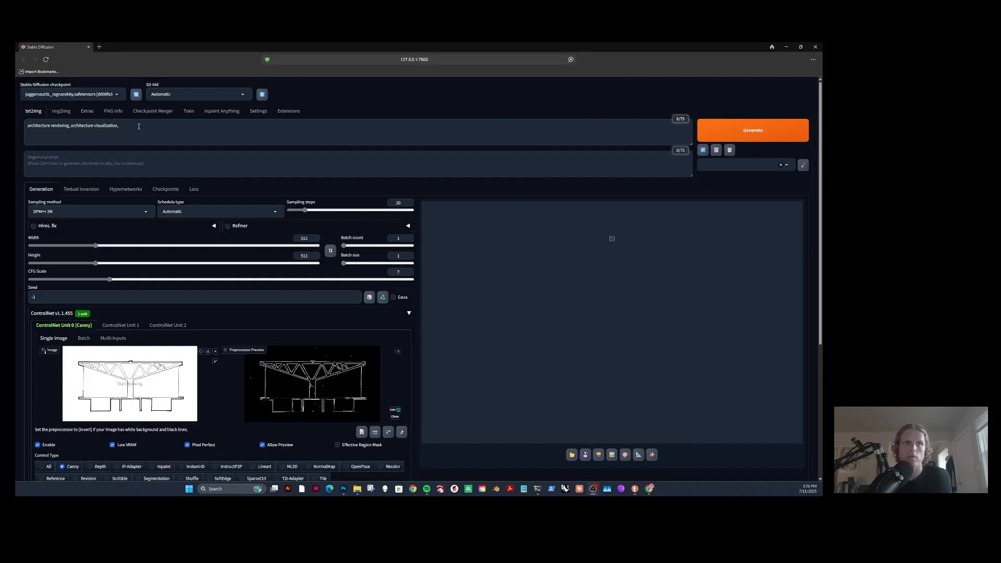
Review the txt2img prompt, checkpoint, generation settings and the Canny setup of ControlNet Unit 0.
{"action": "scroll", "coordinate": [139, 127], "scroll_direction": "down", "scroll_amount": 3}
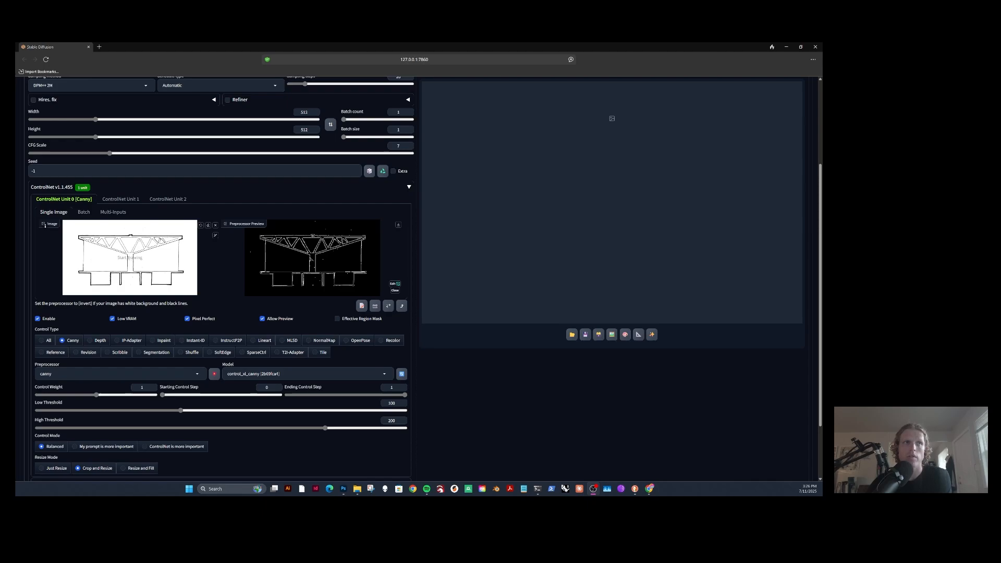
{"action": "scroll", "coordinate": [28, 160], "scroll_direction": "up", "scroll_amount": 3}
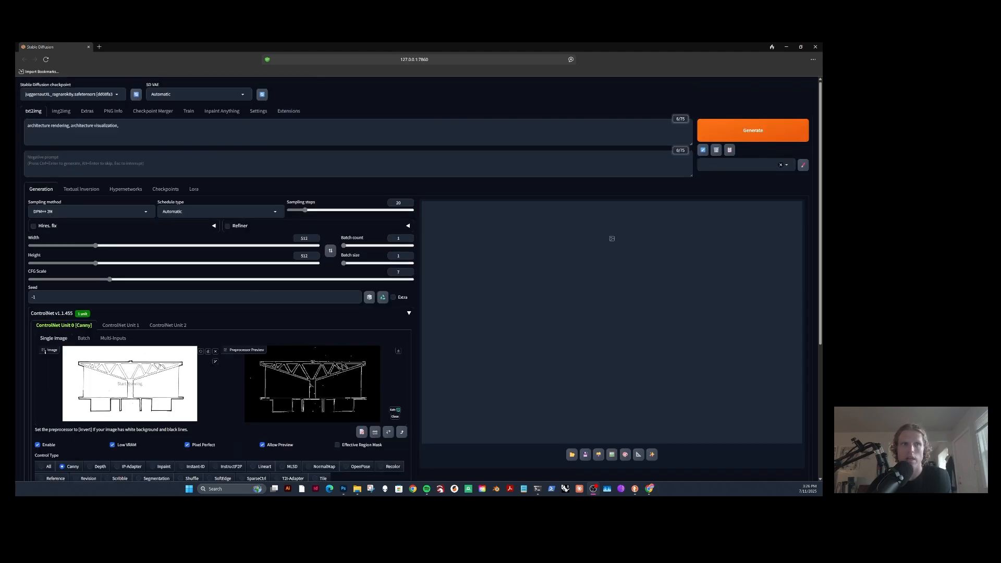
{"action": "scroll", "coordinate": [123, 372], "scroll_direction": "down", "scroll_amount": 3}
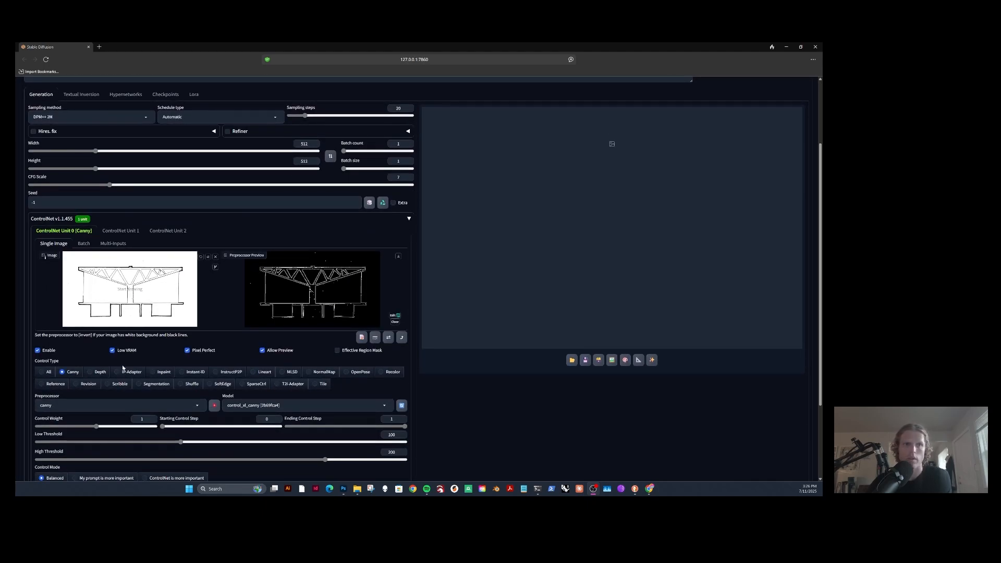
{"action": "scroll", "coordinate": [207, 342], "scroll_direction": "down", "scroll_amount": 3}
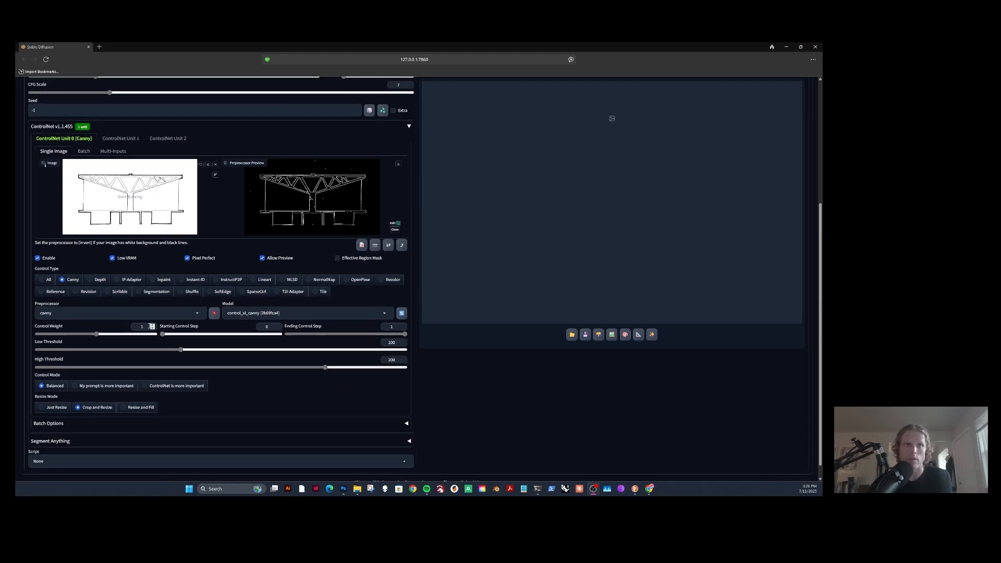
{"action": "scroll", "coordinate": [149, 328], "scroll_direction": "up", "scroll_amount": 3}
{"action": "scroll", "coordinate": [149, 359], "scroll_direction": "up", "scroll_amount": 3}
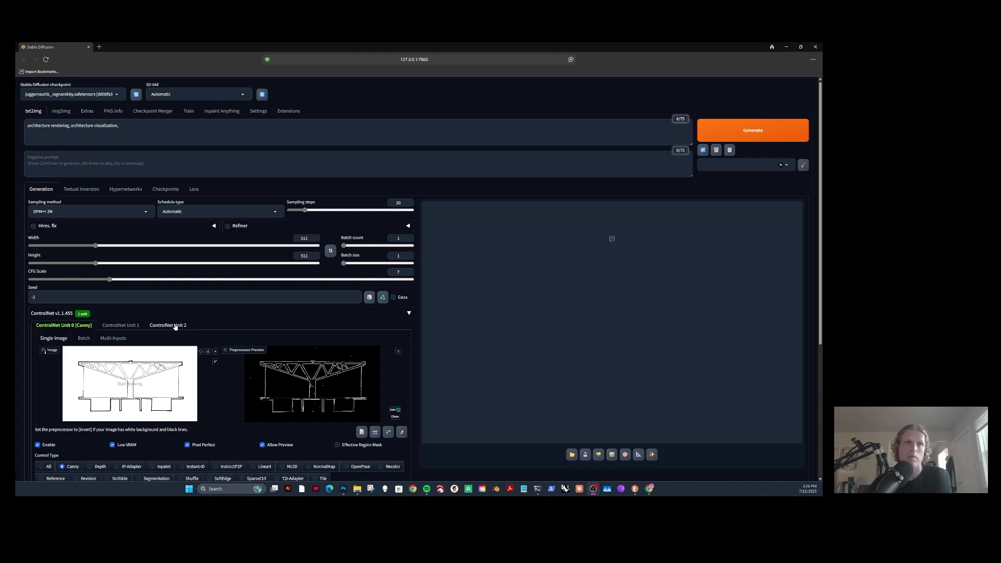
{"action": "left_click", "coordinate": [141, 125]}
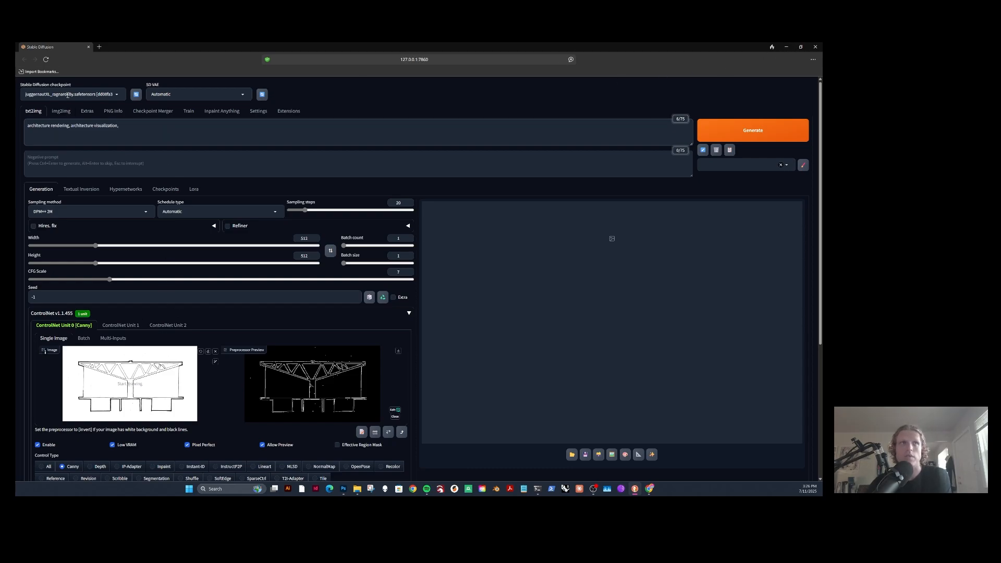
{"action": "scroll", "coordinate": [307, 406], "scroll_direction": "down", "scroll_amount": 3}
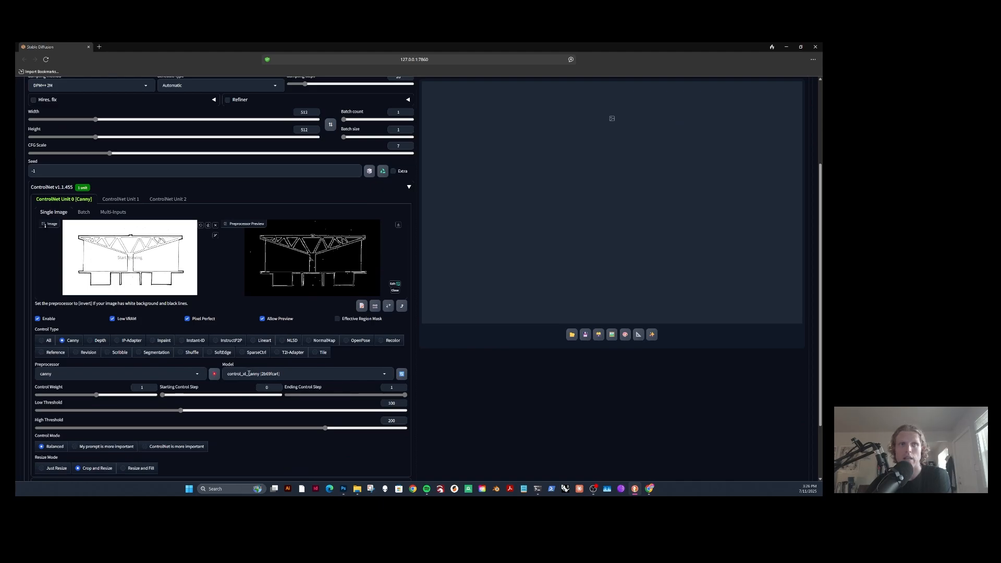
{"action": "scroll", "coordinate": [268, 383], "scroll_direction": "up", "scroll_amount": 3}
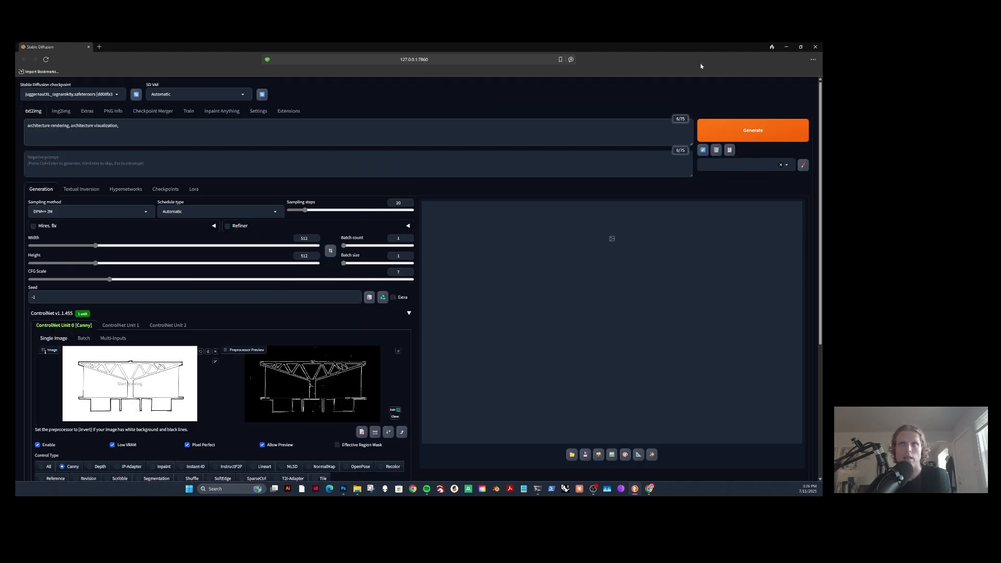
Switch to Civitai in Chrome and open the review page of the RB_LoRA (V1) training.
{"action": "left_click", "coordinate": [787, 47]}
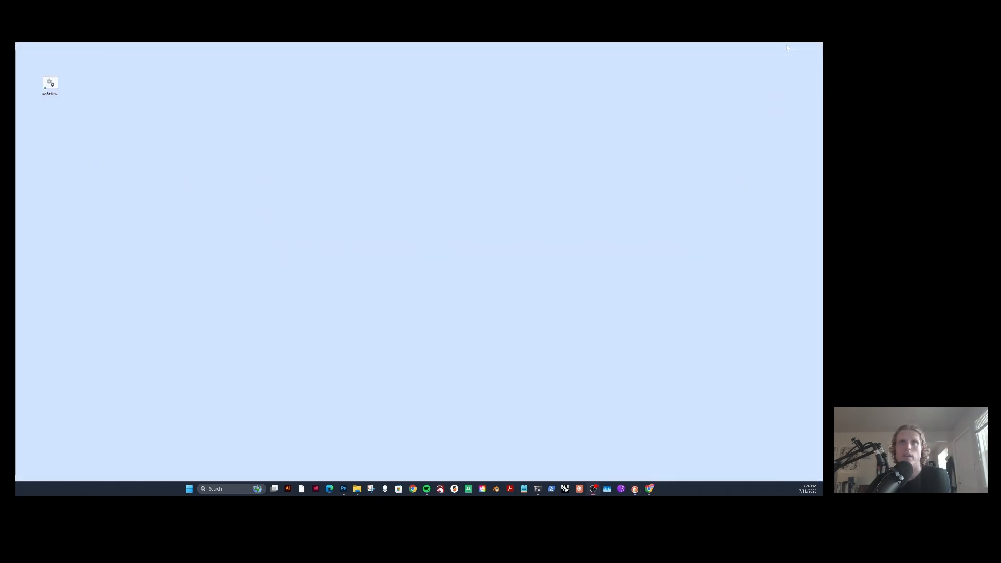
{"action": "left_click", "coordinate": [649, 488]}
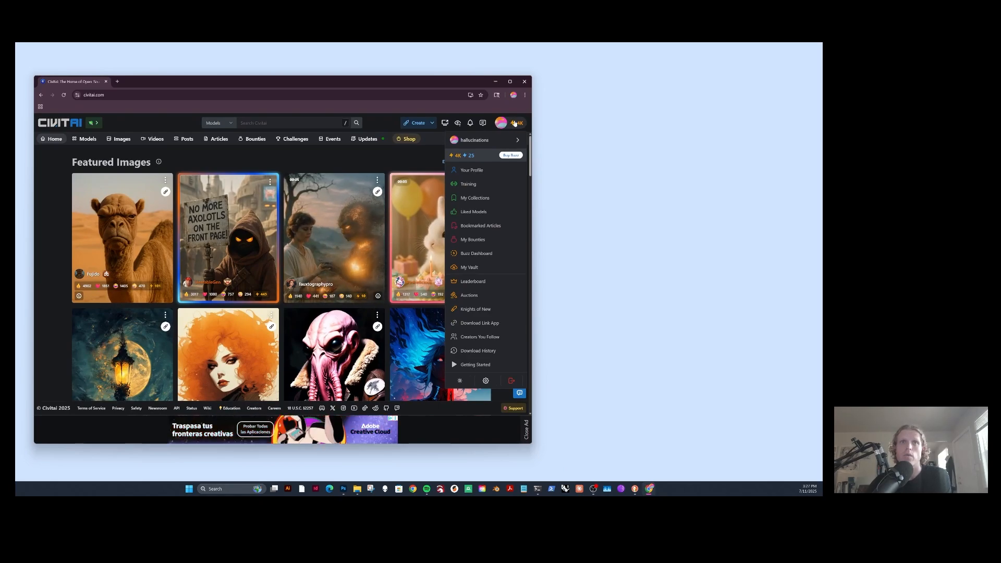
{"action": "left_click_drag", "start_coordinate": [531, 147], "coordinate": [642, 147]}
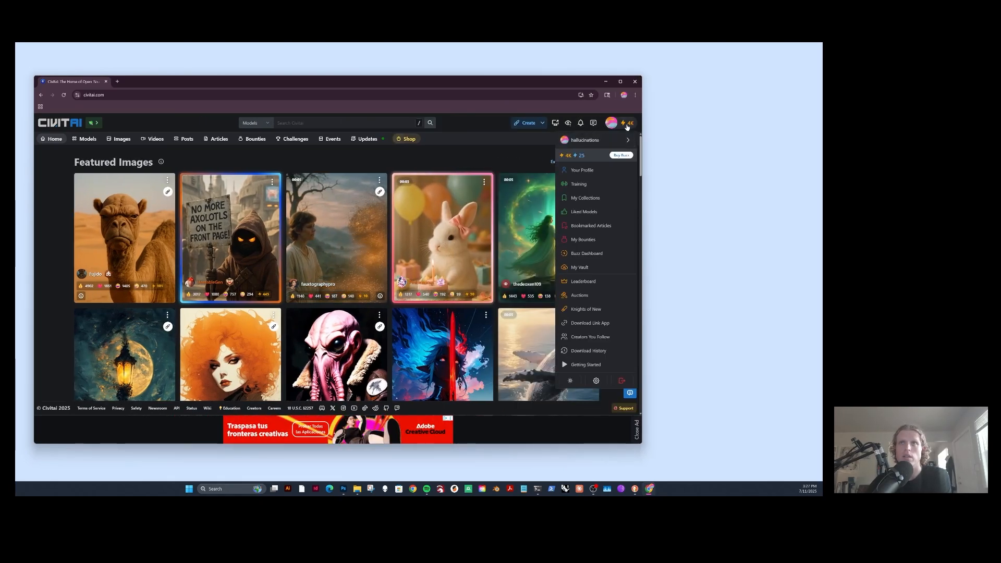
{"action": "left_click", "coordinate": [575, 185]}
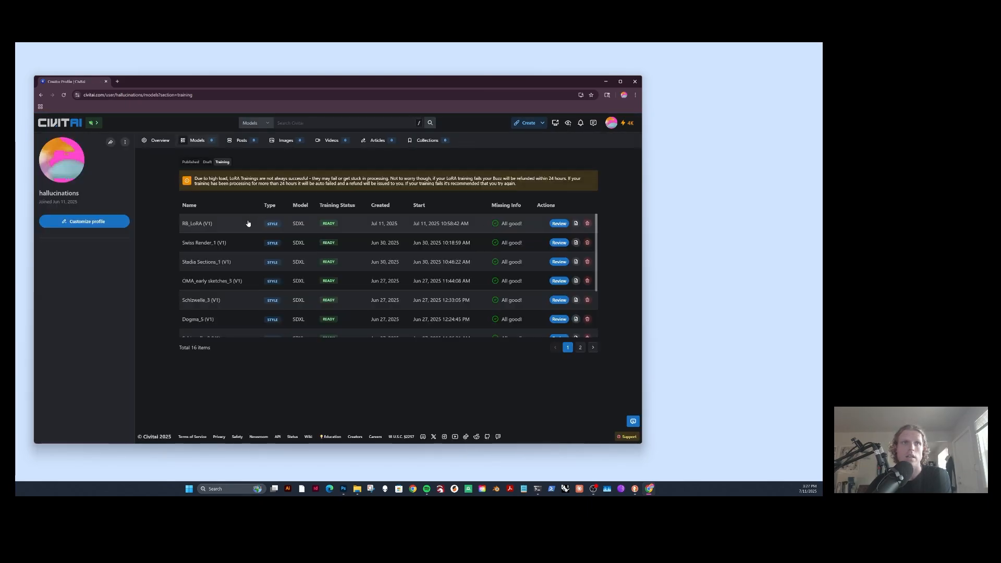
{"action": "left_click", "coordinate": [248, 220]}
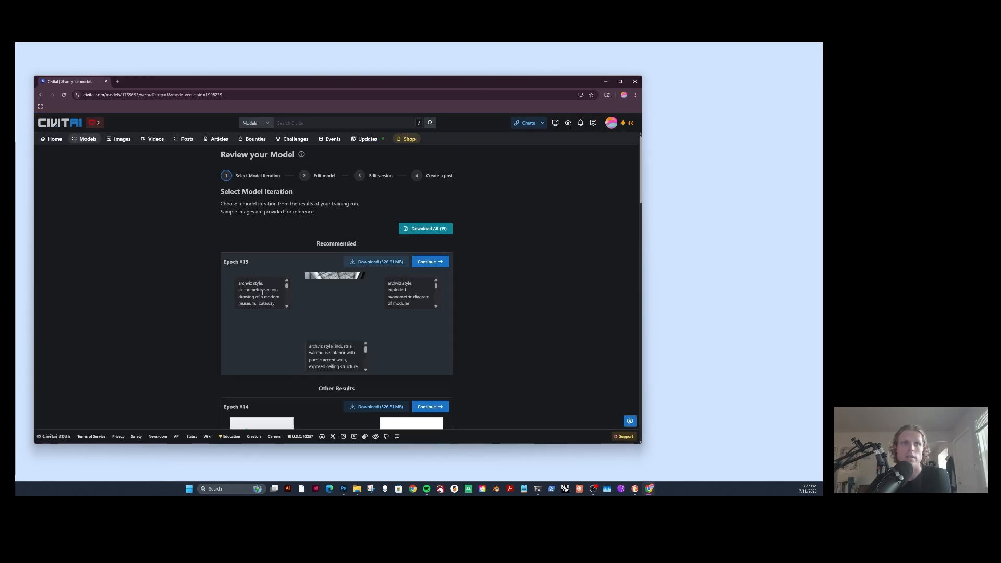
Read the sample prompts of Epoch #15 for wording that can be reused in the render prompt.
{"action": "scroll", "coordinate": [262, 292], "scroll_direction": "down", "scroll_amount": 3}
{"action": "scroll", "coordinate": [262, 292], "scroll_direction": "up", "scroll_amount": 1}
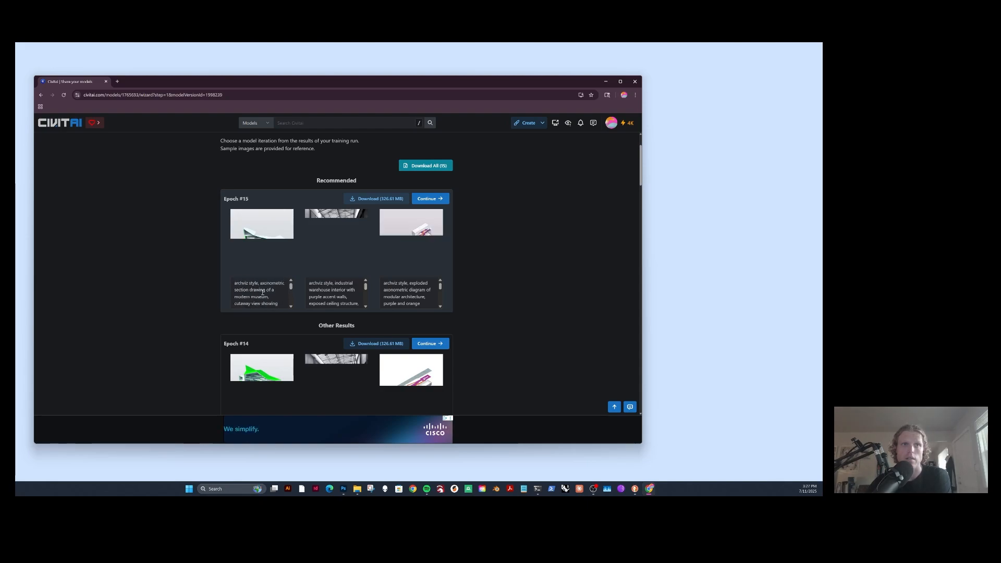
{"action": "scroll", "coordinate": [262, 293], "scroll_direction": "down", "scroll_amount": 1}
{"action": "scroll", "coordinate": [260, 291], "scroll_direction": "up", "scroll_amount": 2}
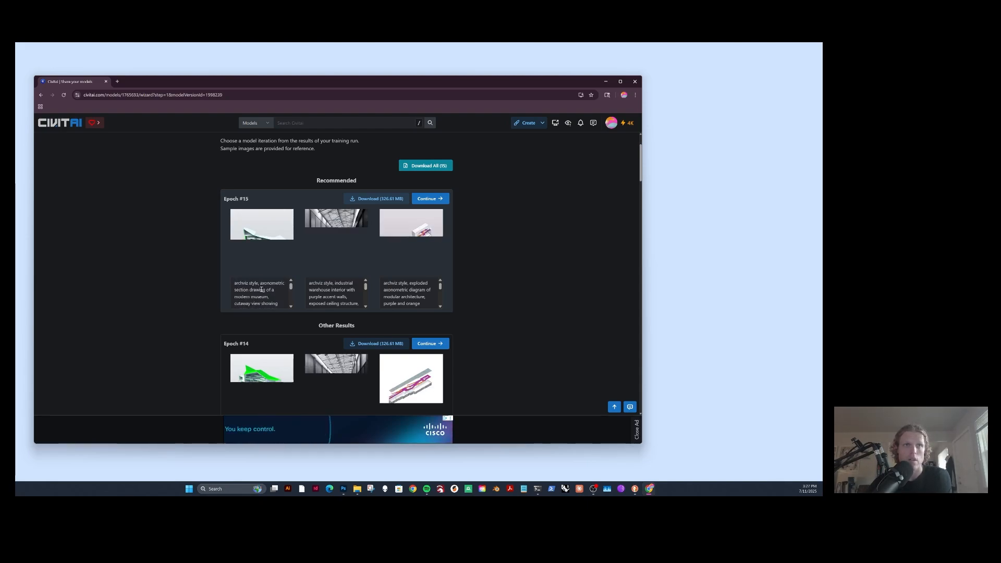
{"action": "scroll", "coordinate": [261, 286], "scroll_direction": "down", "scroll_amount": 2}
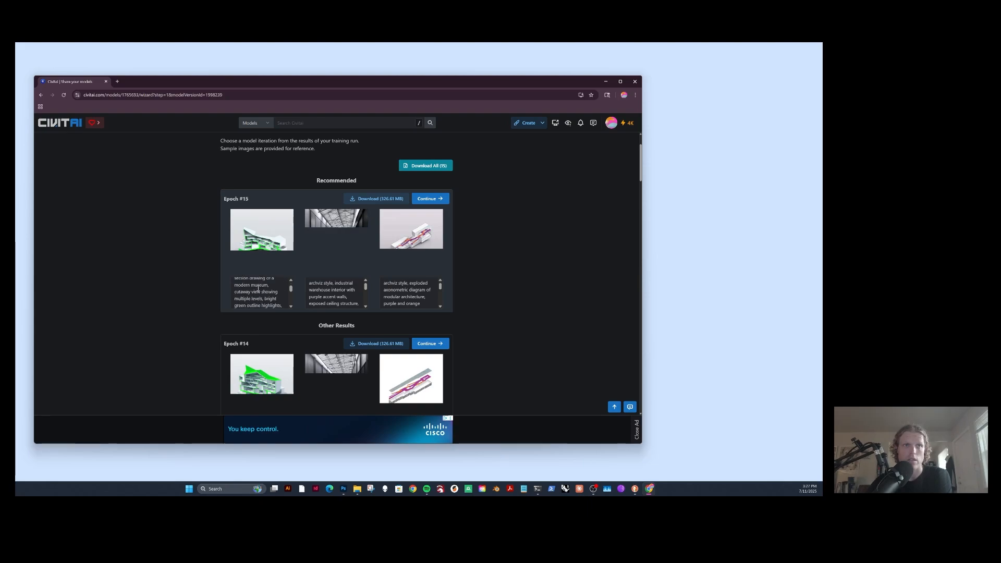
{"action": "scroll", "coordinate": [261, 291], "scroll_direction": "down", "scroll_amount": 1}
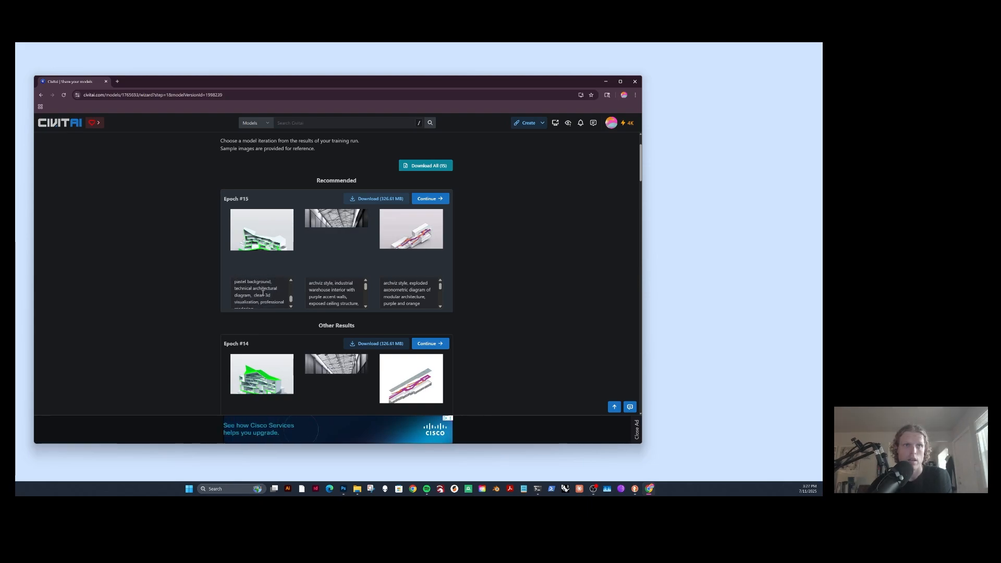
{"action": "scroll", "coordinate": [335, 292], "scroll_direction": "up", "scroll_amount": 1}
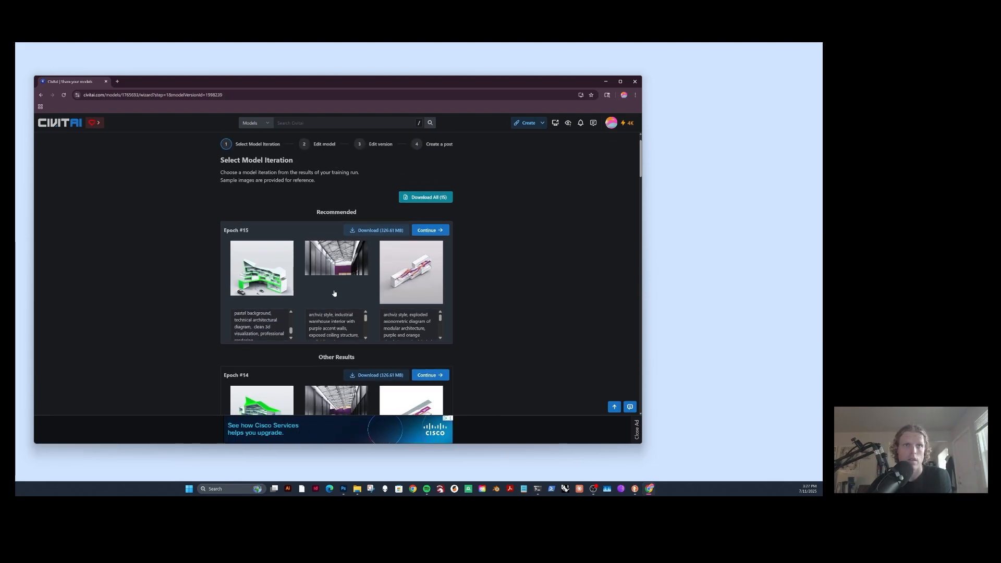
{"action": "left_click_drag", "start_coordinate": [311, 322], "coordinate": [347, 322]}
{"action": "left_click", "coordinate": [334, 322]}
{"action": "scroll", "coordinate": [333, 323], "scroll_direction": "down", "scroll_amount": 2}
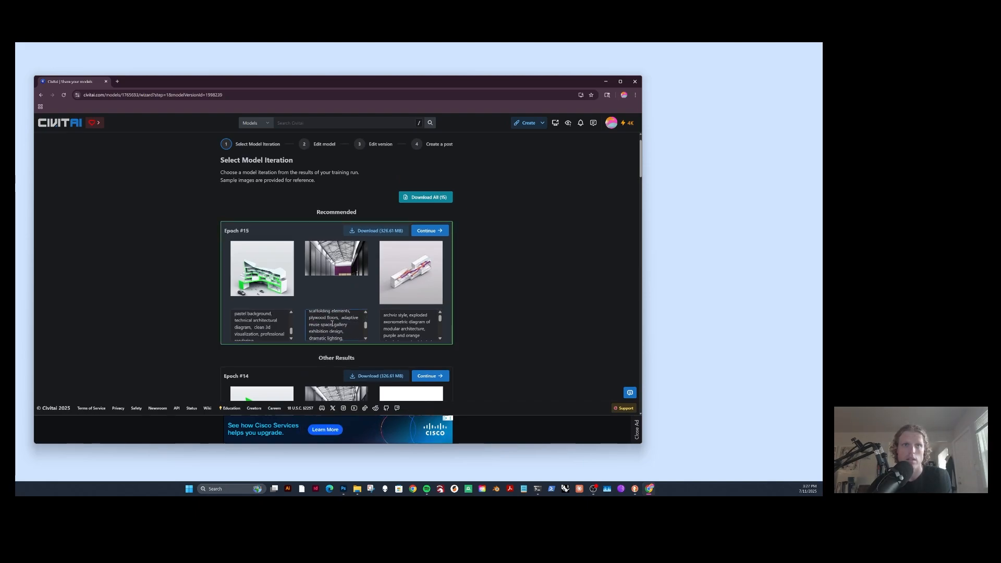
{"action": "scroll", "coordinate": [332, 324], "scroll_direction": "down", "scroll_amount": 2}
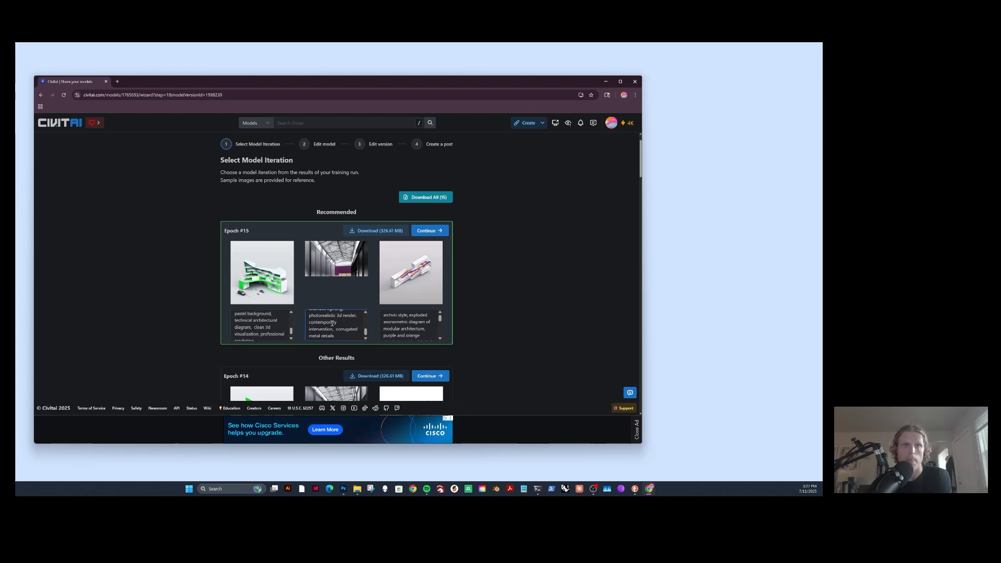
{"action": "scroll", "coordinate": [326, 325], "scroll_direction": "down", "scroll_amount": 1}
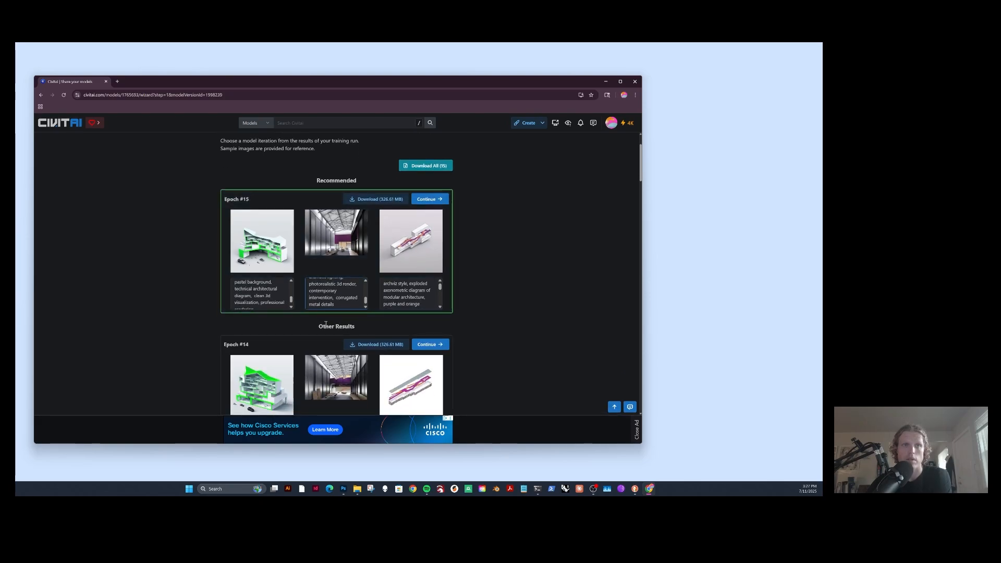
Return to the Stable Diffusion web UI and extend the prompt with "archviz style, corrugated metal exterior, curtain walls, bright blue steel truss, elevation view".
{"action": "left_click", "coordinate": [606, 81]}
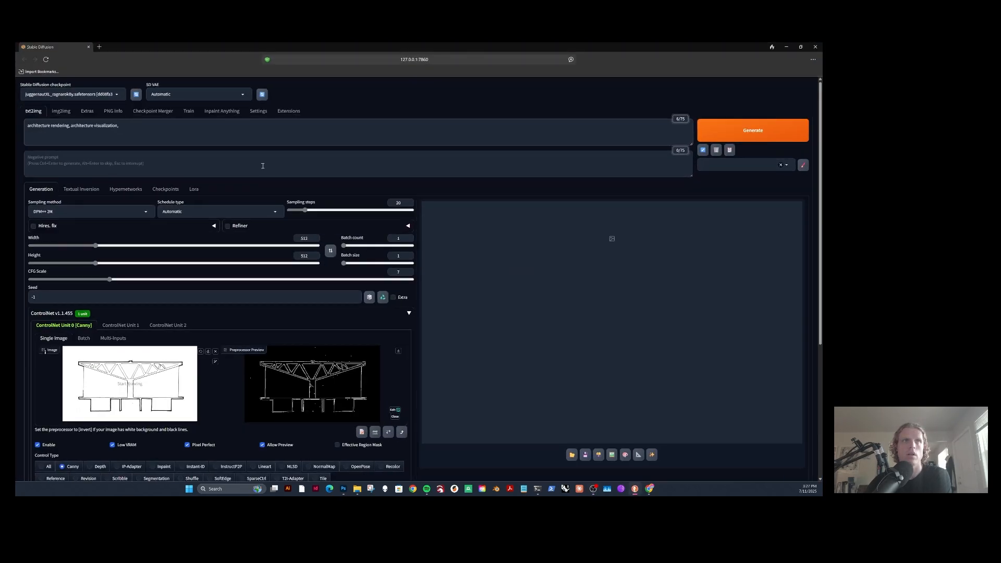
{"action": "type", "text": "arc"}
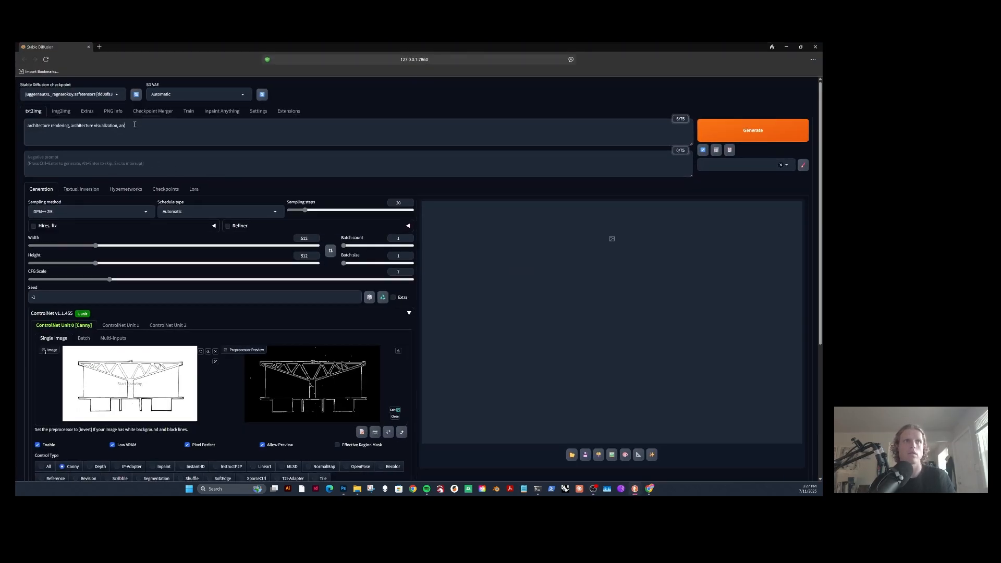
{"action": "type", "text": "hviz"}
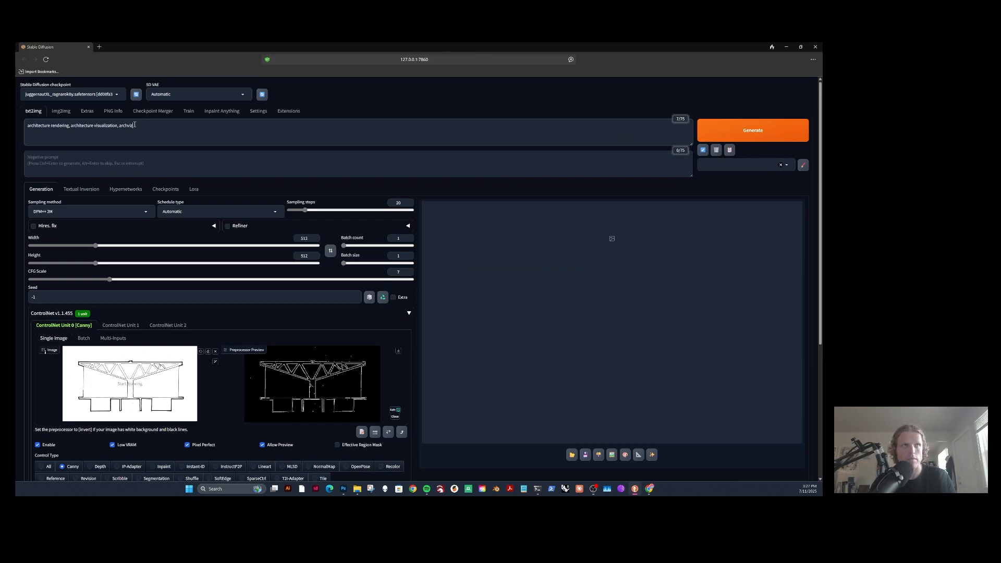
{"action": "type", "text": " style, corrugated met"}
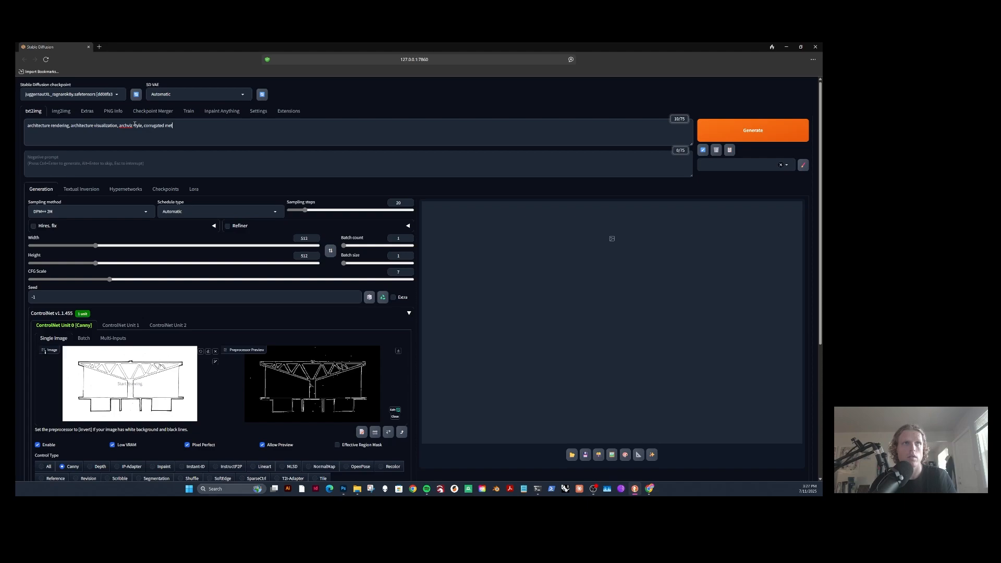
{"action": "type", "text": "al"}
{"action": "type", "text": " exterior, curtain walls, bright blue steel truss, elevation view, lightweight in"}
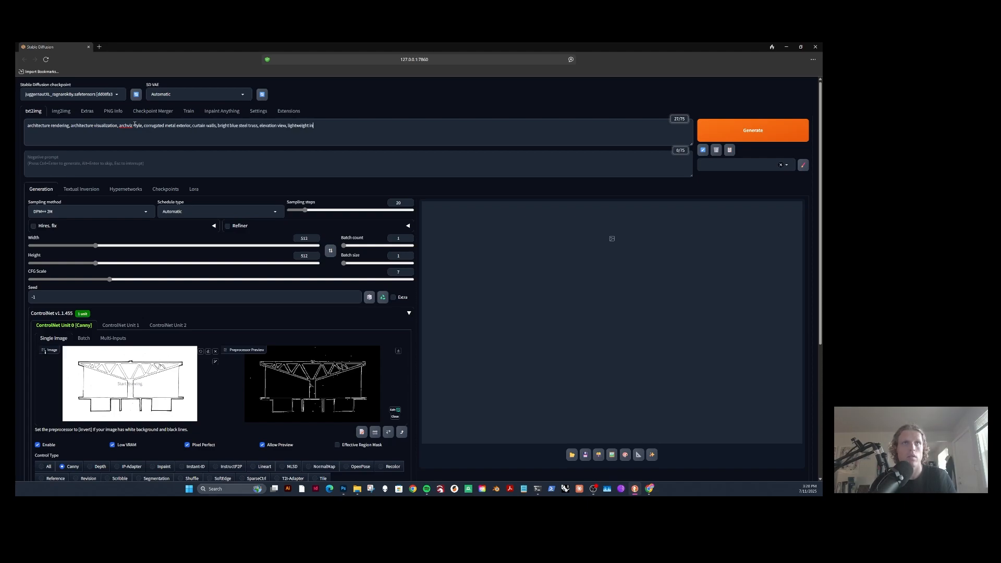
Finish the prompt with "lightweight industrial modern architecture, high definition render, elevated structure, modernist architecture, overcast sky, rural context, 8k" and add the RB_LoRA model.
{"action": "type", "text": "dustrial modern architecture, high definition render, extvated structure, modernist architecture, overcast sky, rural context,"}
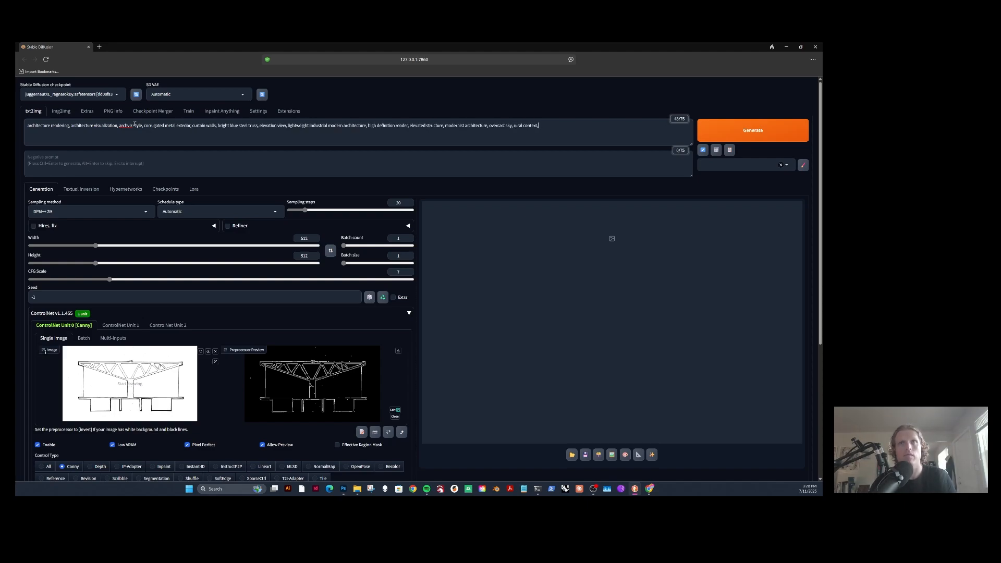
{"action": "type", "text": " 8k"}
{"action": "left_click", "coordinate": [194, 189]}
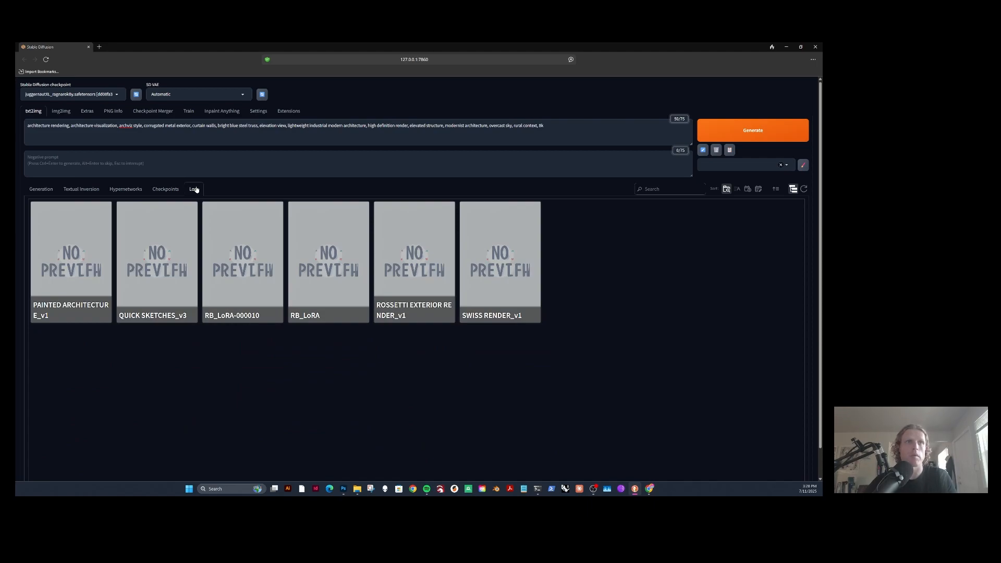
{"action": "left_click", "coordinate": [321, 267]}
{"action": "left_click", "coordinate": [42, 189]}
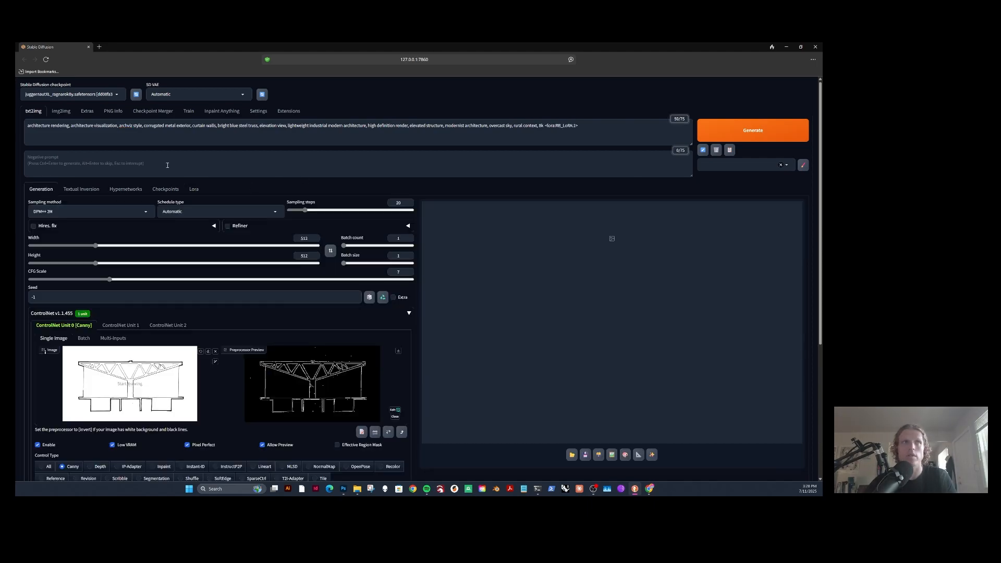
Enter "people, cars" as the negative prompt.
{"action": "left_click", "coordinate": [167, 165]}
{"action": "type", "text": "pe"}
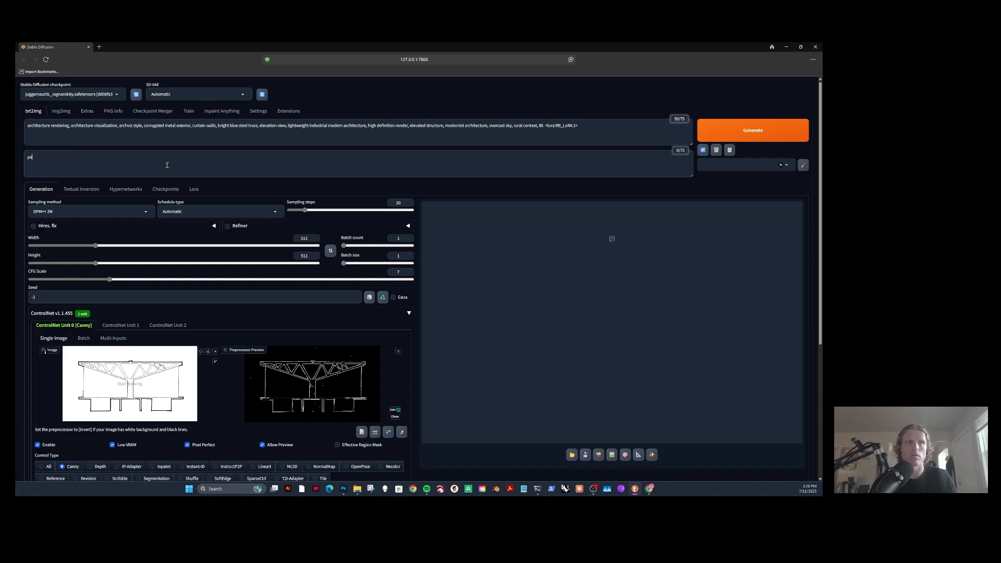
{"action": "type", "text": "ople, "}
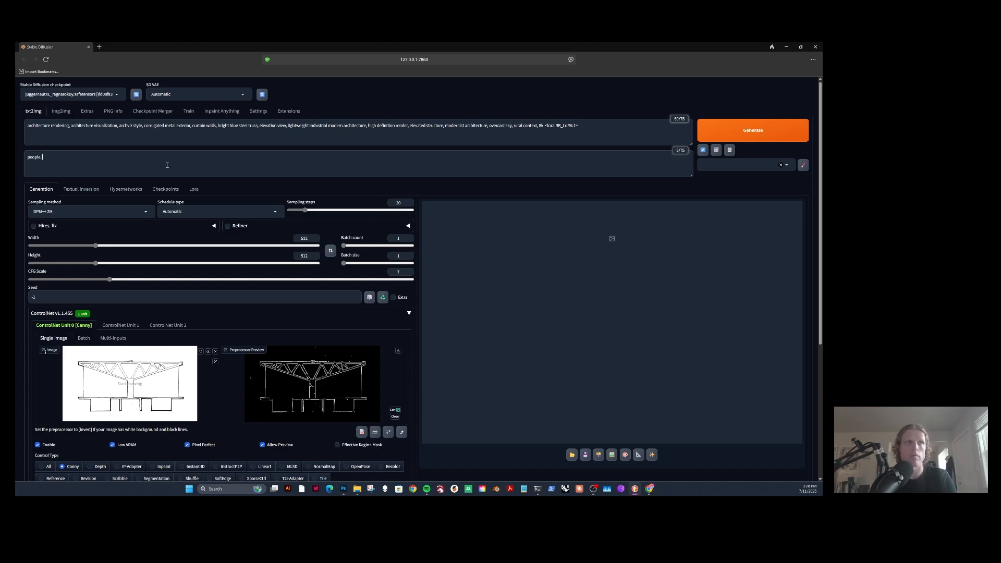
{"action": "type", "text": "cars"}
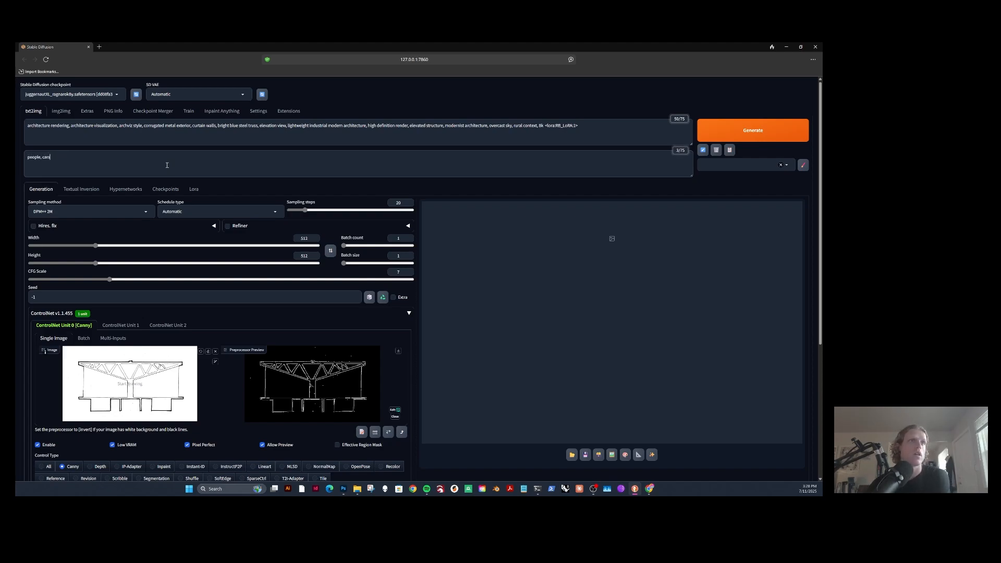
Set the output image size to a width of 960 and a height of 540.
{"action": "double_click", "coordinate": [305, 238]}
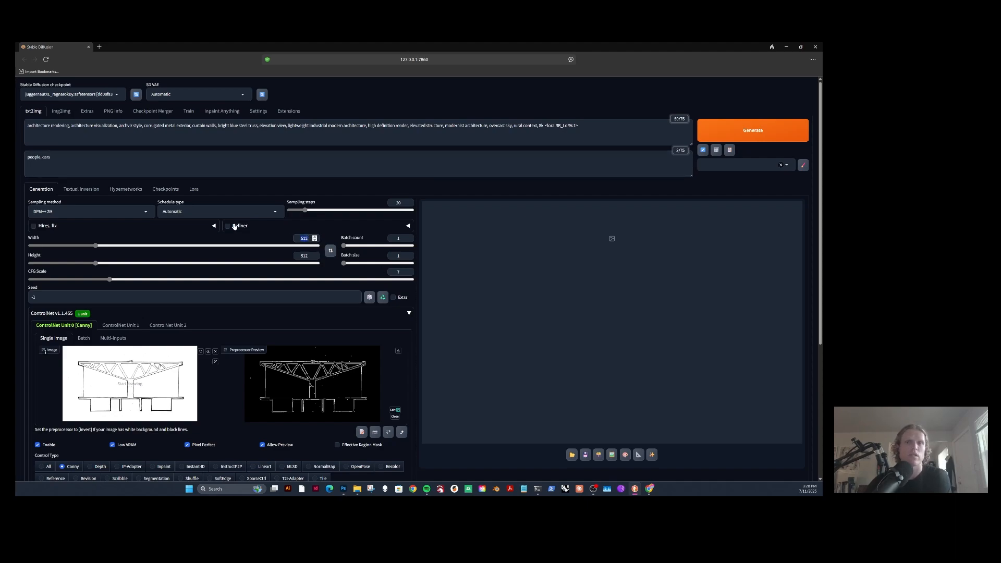
{"action": "type", "text": "960"}
{"action": "key", "text": "Tab"}
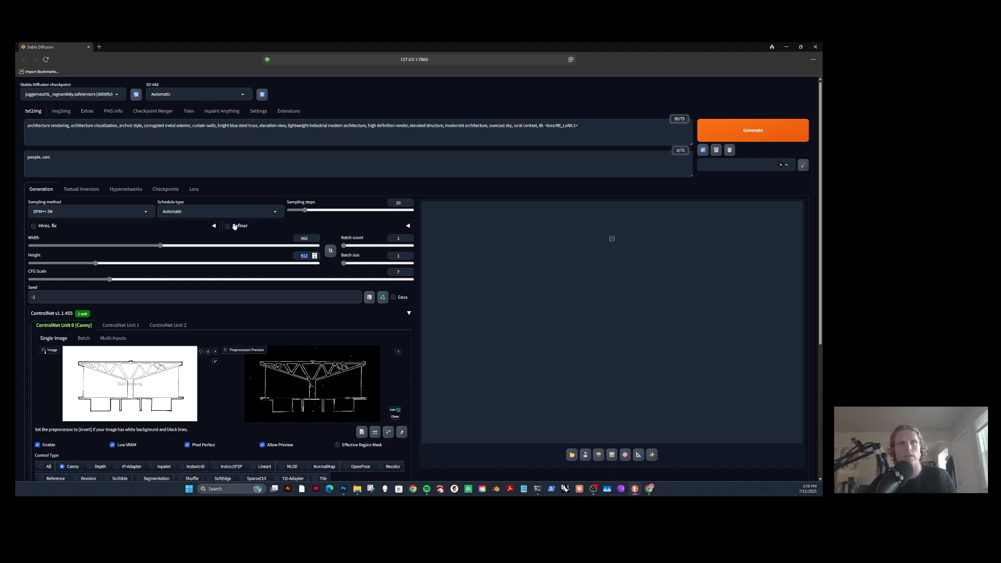
{"action": "type", "text": "540"}
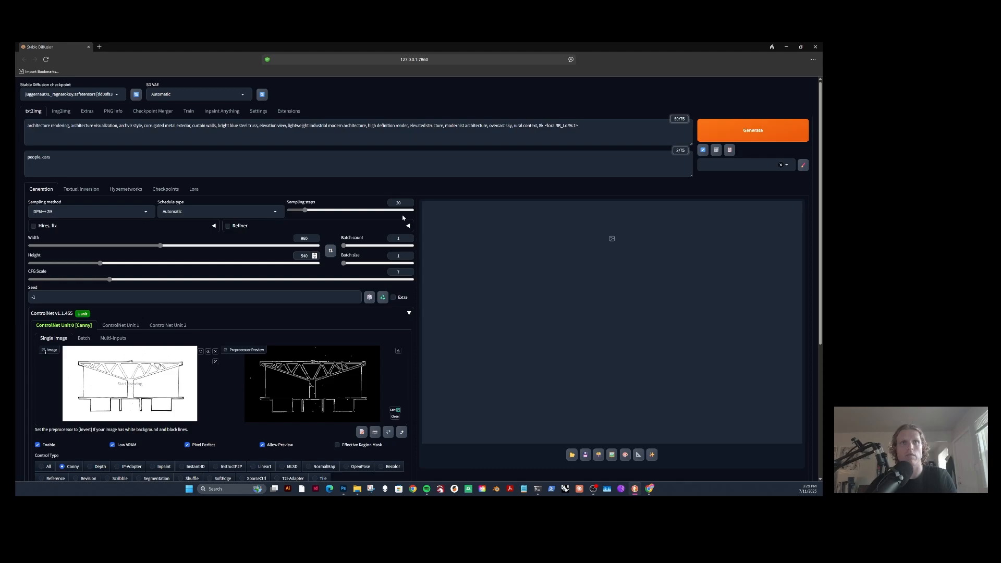
Set the batch size to 4 and the schedule type to Karras.
{"action": "left_click", "coordinate": [409, 254]}
{"action": "left_click", "coordinate": [408, 254]}
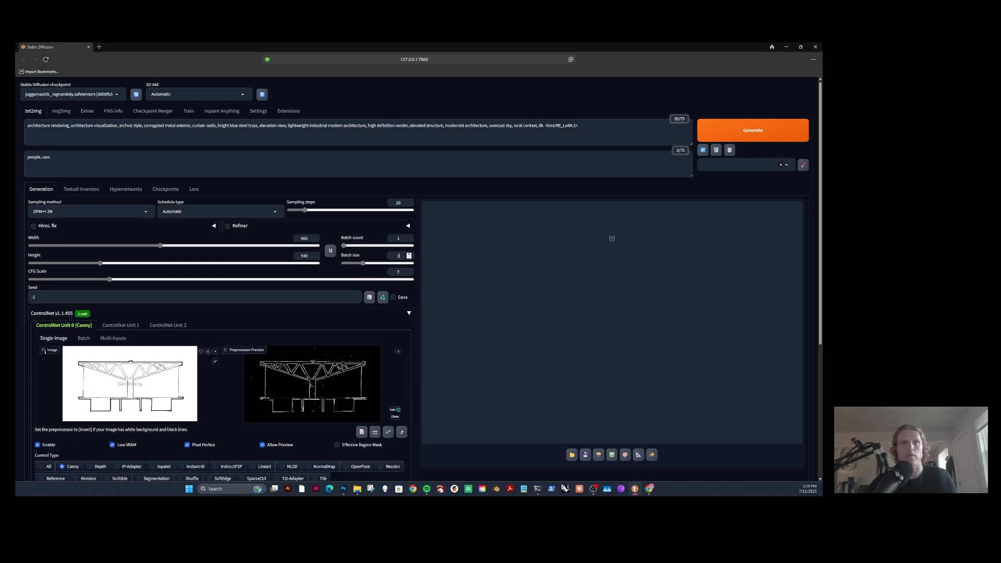
{"action": "left_click", "coordinate": [409, 255]}
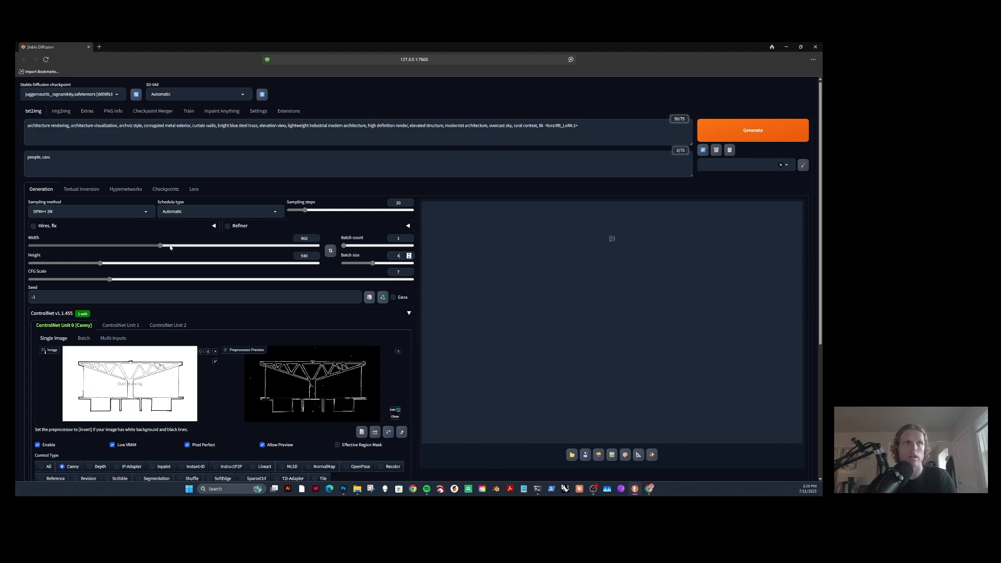
{"action": "left_click", "coordinate": [188, 215]}
{"action": "left_click", "coordinate": [180, 243]}
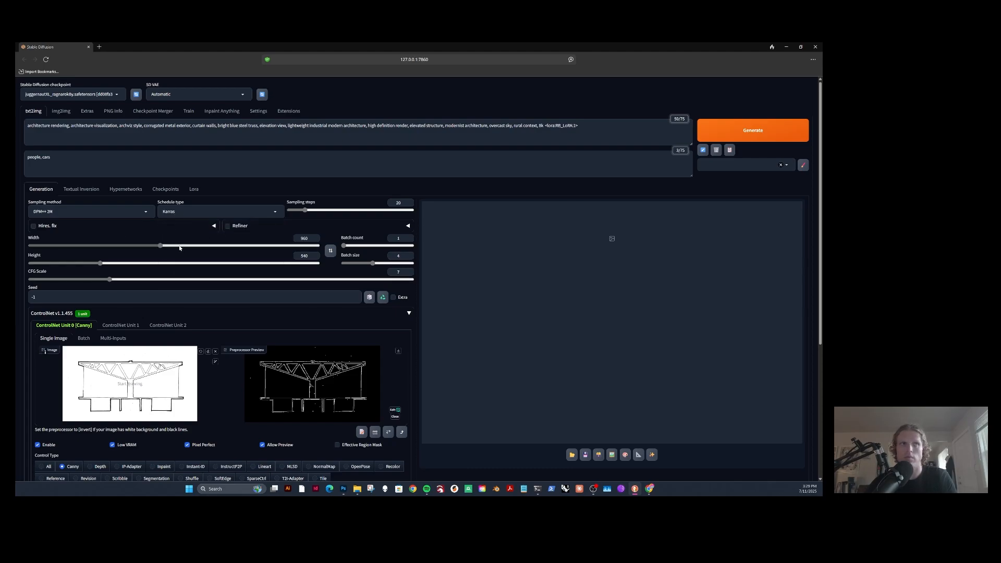
Set the control mode of ControlNet Unit 0 to "My prompt is more important" and generate the images.
{"action": "scroll", "coordinate": [179, 245], "scroll_direction": "down", "scroll_amount": 1}
{"action": "scroll", "coordinate": [180, 248], "scroll_direction": "down", "scroll_amount": 2}
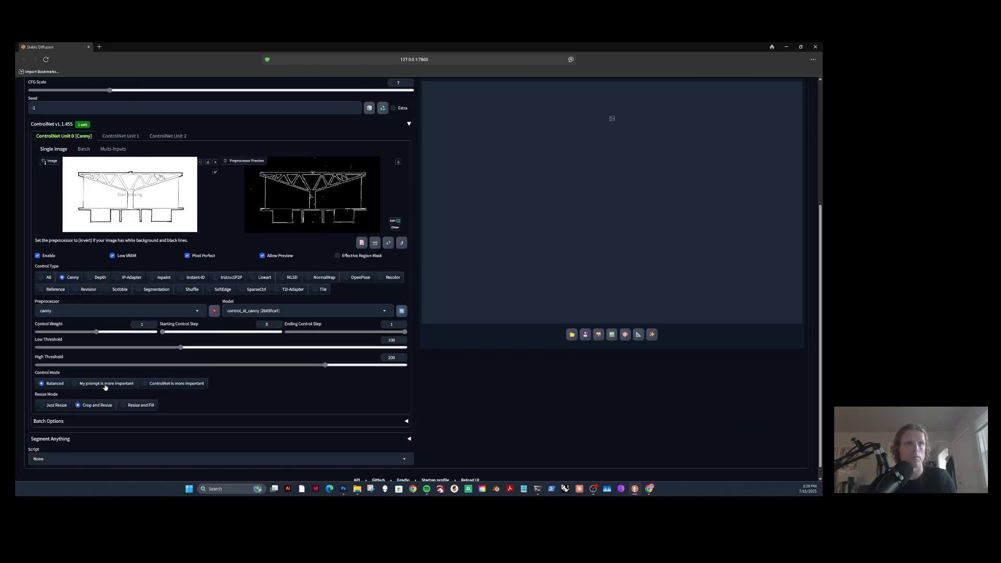
{"action": "scroll", "coordinate": [406, 294], "scroll_direction": "up", "scroll_amount": 3}
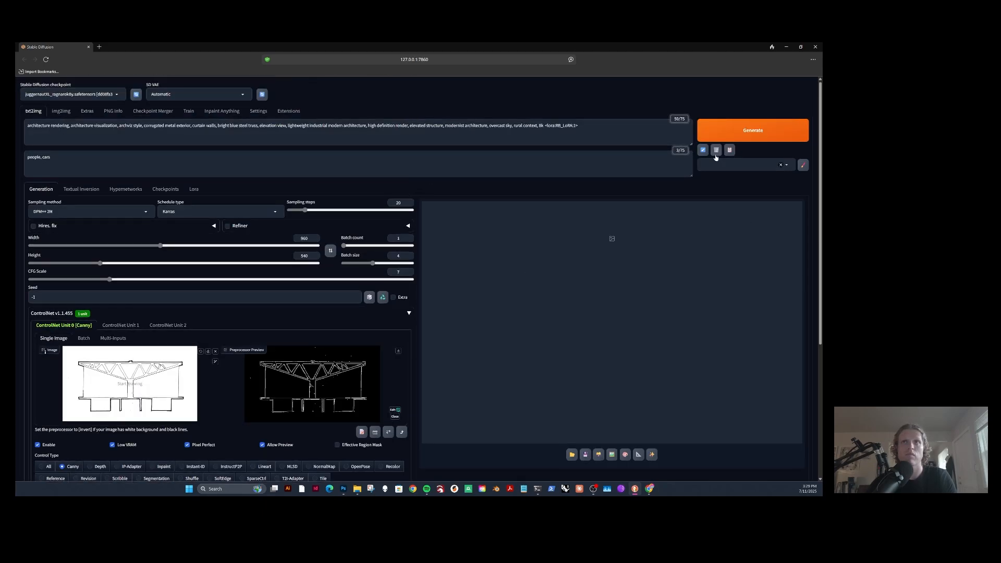
{"action": "left_click", "coordinate": [736, 135]}
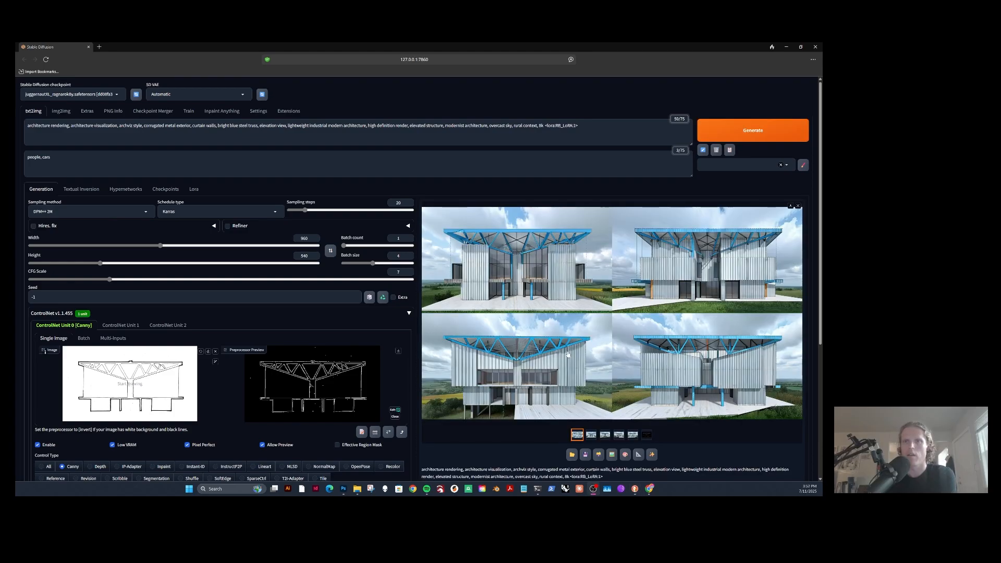
Inspect the four generated building renders one by one and look over the generation parameters below them.
{"action": "left_click", "coordinate": [591, 435]}
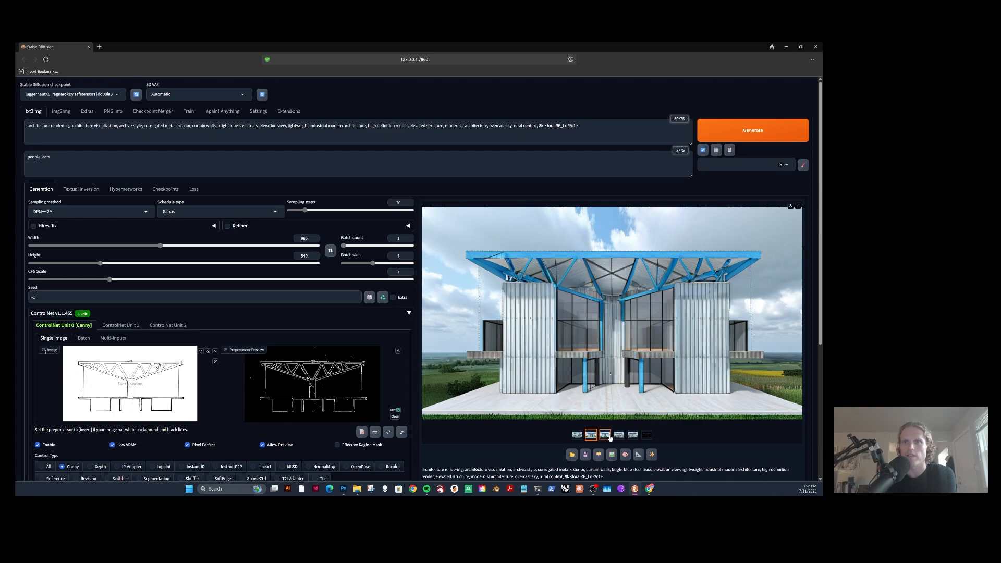
{"action": "left_click", "coordinate": [608, 437]}
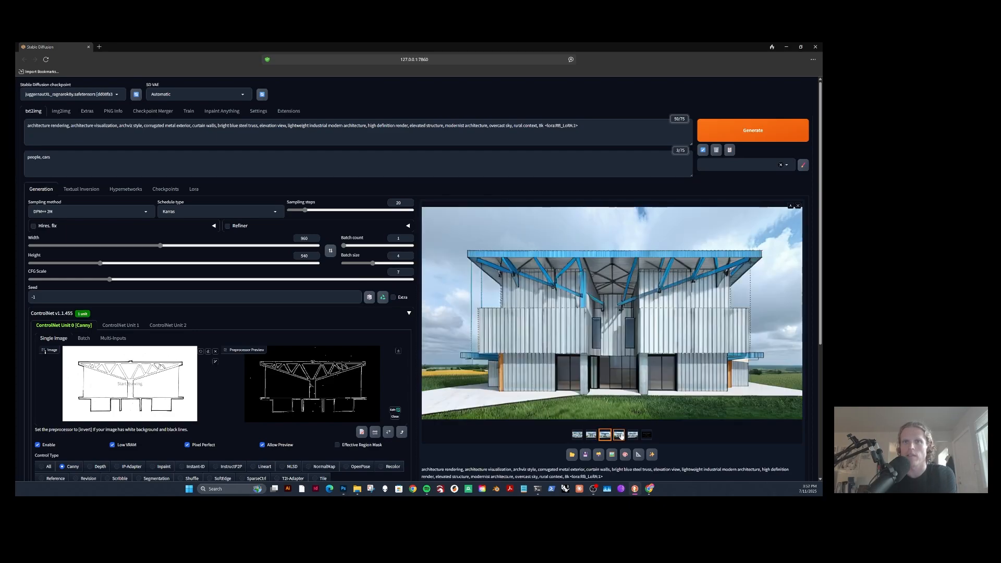
{"action": "left_click", "coordinate": [618, 436]}
{"action": "left_click", "coordinate": [633, 436]}
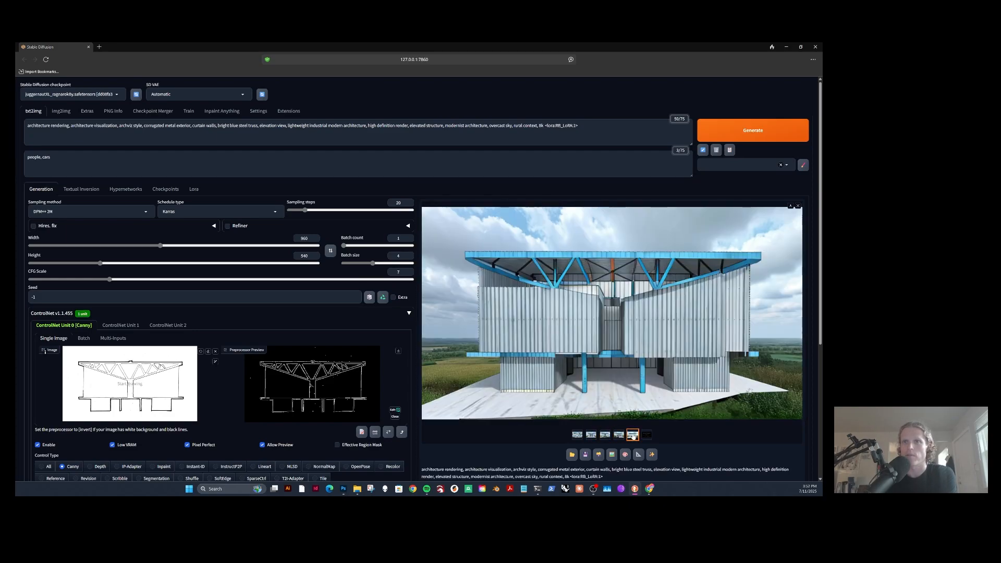
{"action": "left_click", "coordinate": [591, 437]}
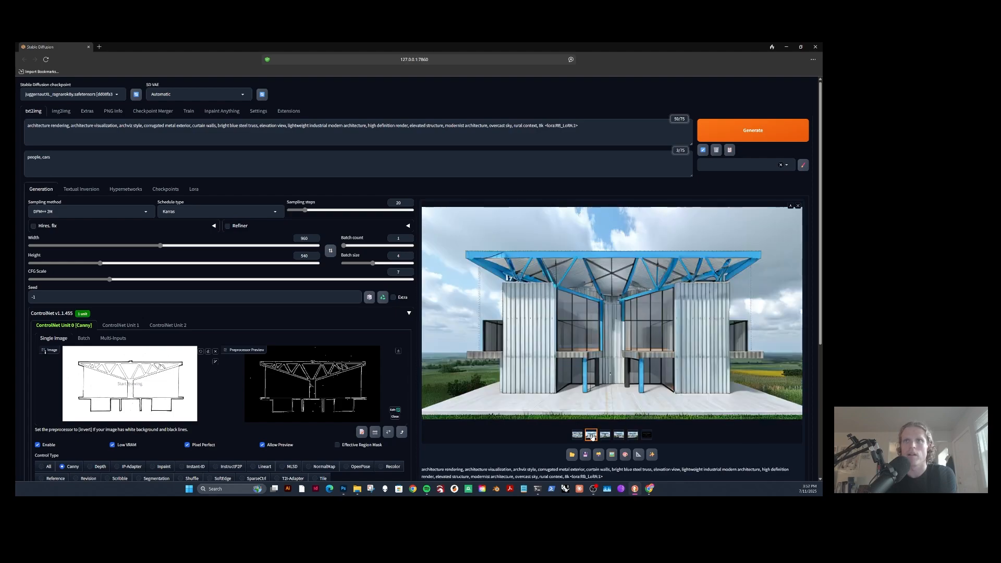
{"action": "scroll", "coordinate": [486, 418], "scroll_direction": "down", "scroll_amount": 2}
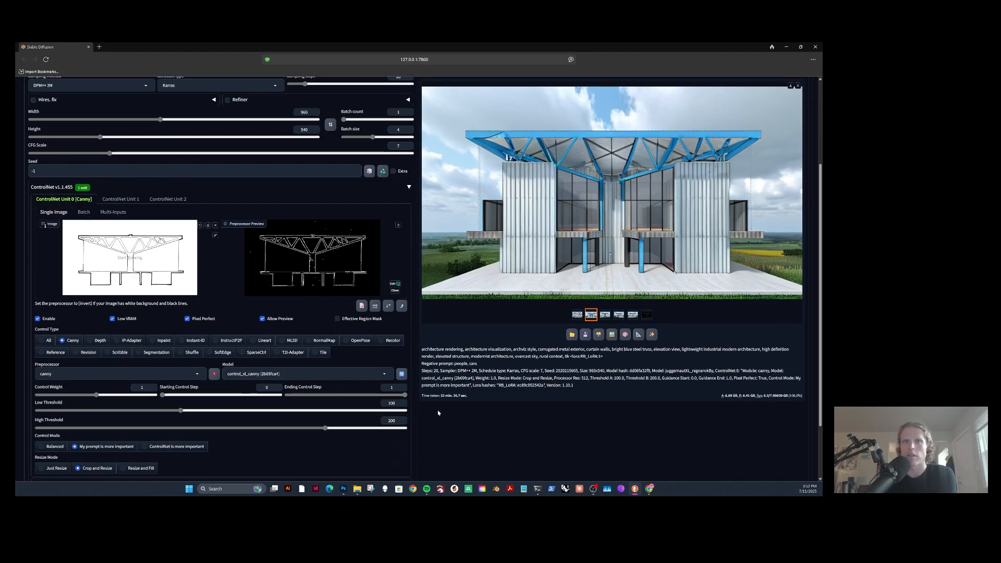